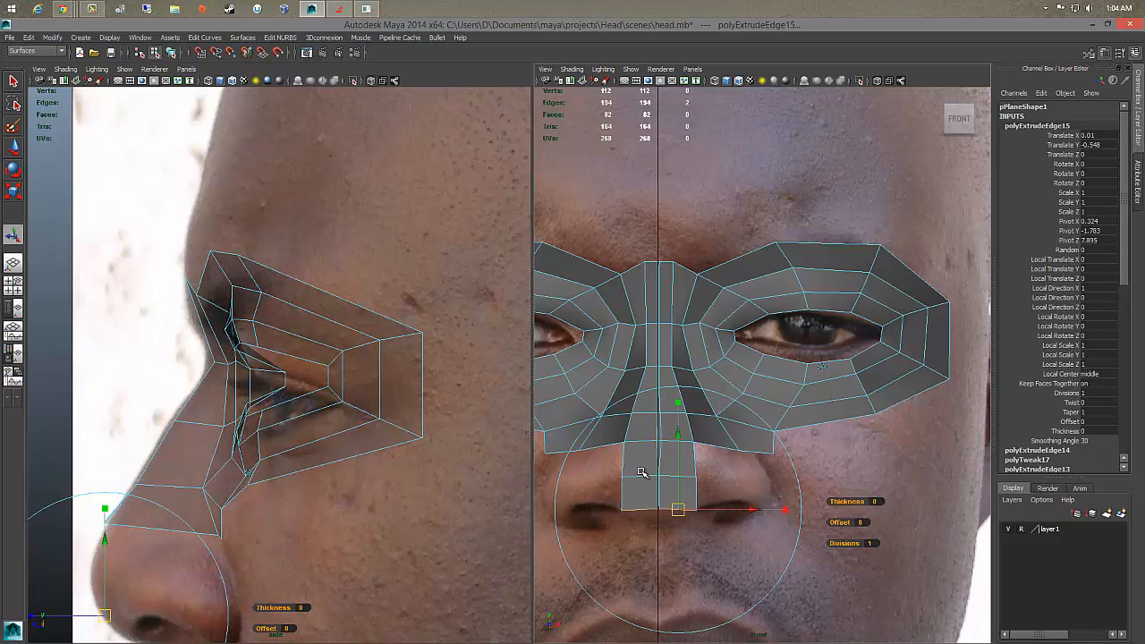
# Step: Reposition the lower vertex rows of the nose strip to follow the nose tip's profile in the side view
pyautogui.moveTo(601, 407); pyautogui.dragTo(597, 369, button='right')
pyautogui.moveTo(709, 481); pyautogui.dragTo(626, 483, button='right')
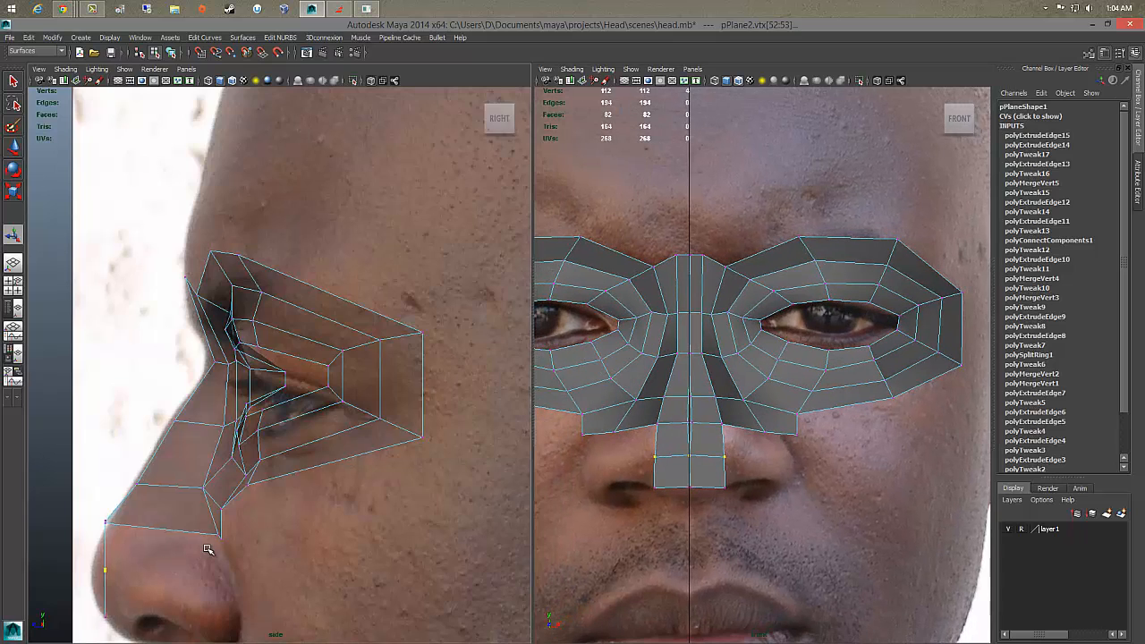
pyautogui.scroll(-1, 207, 549)
pyautogui.keyDown('alt'); pyautogui.moveTo(107, 575); pyautogui.dragTo(202, 547, button='middle'); pyautogui.keyUp('alt')
pyautogui.press('w')
pyautogui.moveTo(213, 527); pyautogui.dragTo(214, 571)
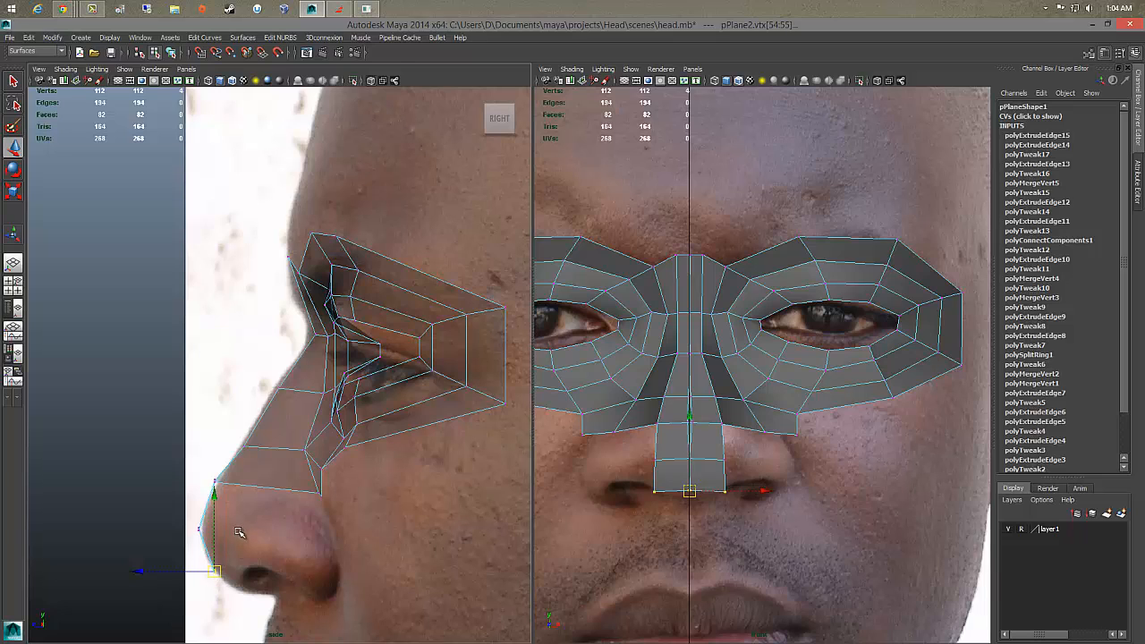
# Step: Round the lower end of the nose strip by moving its outer corner vertex up and inward in the front view
pyautogui.moveTo(739, 482)
pyautogui.mouseDown()
pyautogui.moveTo(720, 497)
pyautogui.moveTo(722, 488)
pyautogui.mouseUp()
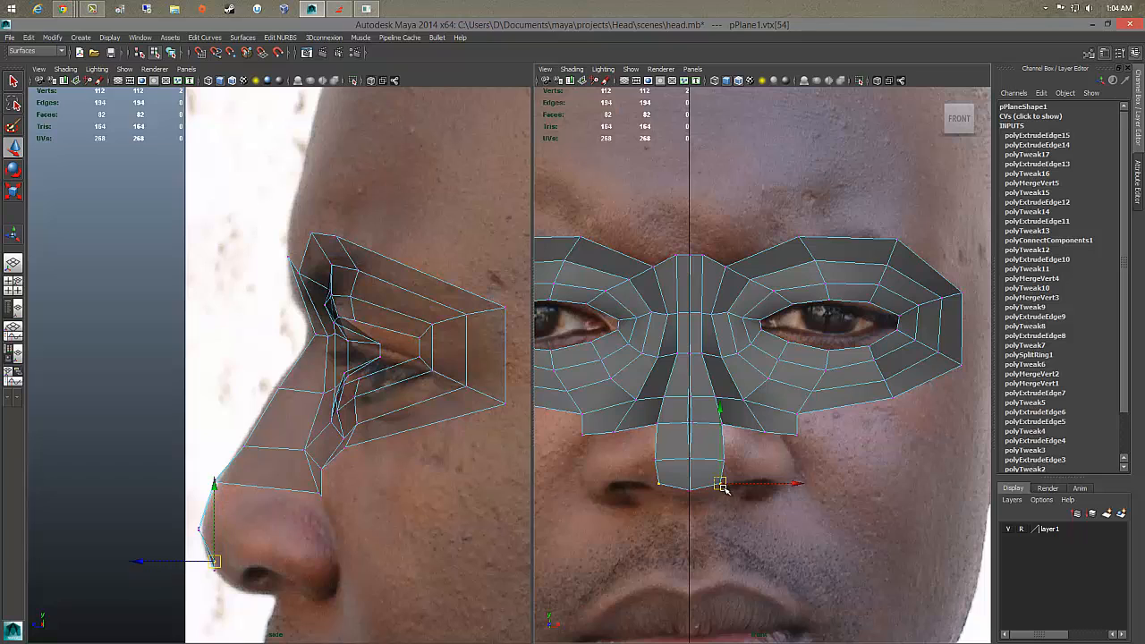
pyautogui.moveTo(680, 415); pyautogui.dragTo(751, 417)
pyautogui.moveTo(666, 386); pyautogui.dragTo(759, 409)
pyautogui.scroll(5, 758, 410)
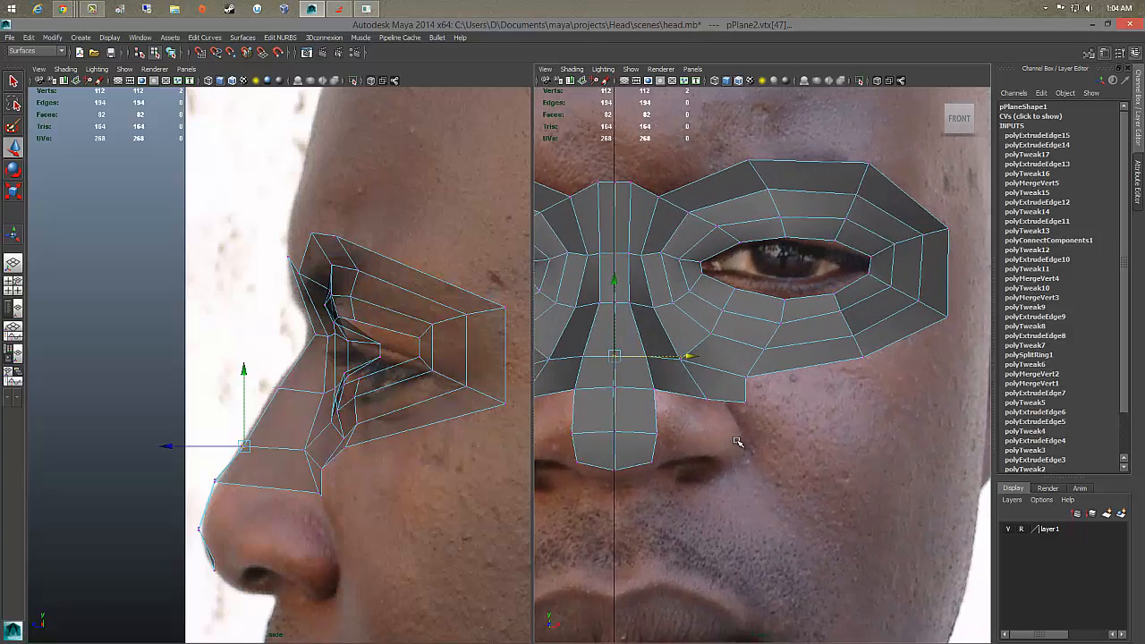
pyautogui.scroll(1, 701, 420)
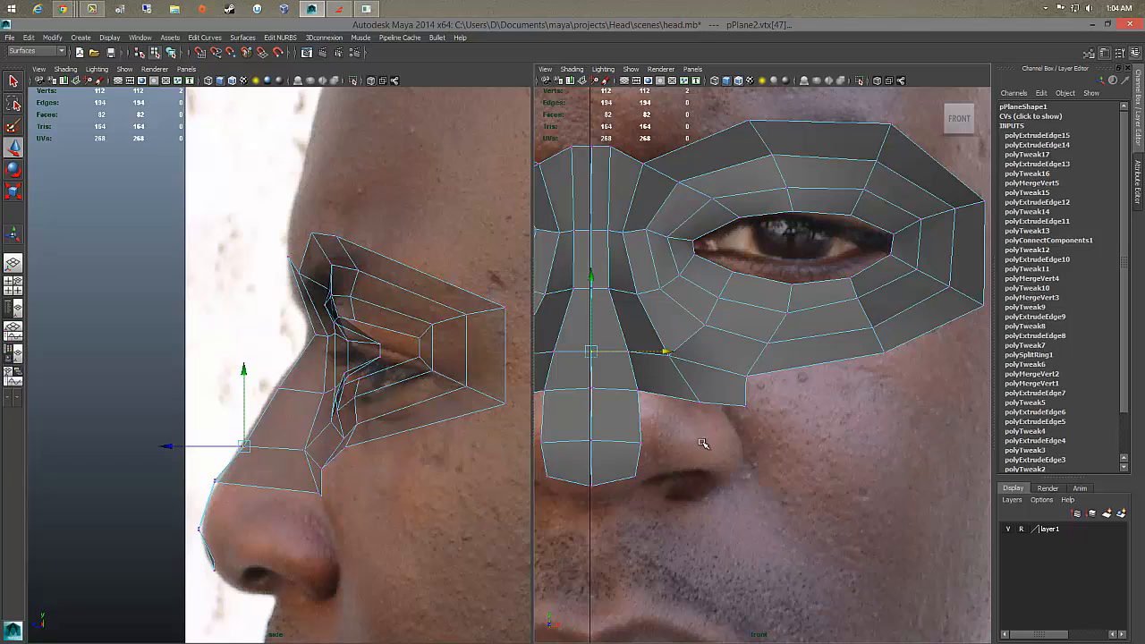
# Step: Extrude the nose strip's lower side edge toward the nostril, about 0.70 in X and 0.11 in Y, and scale its Y to about 0.63
pyautogui.moveTo(640, 463); pyautogui.dragTo(644, 342, button='right')
pyautogui.click(639, 455)
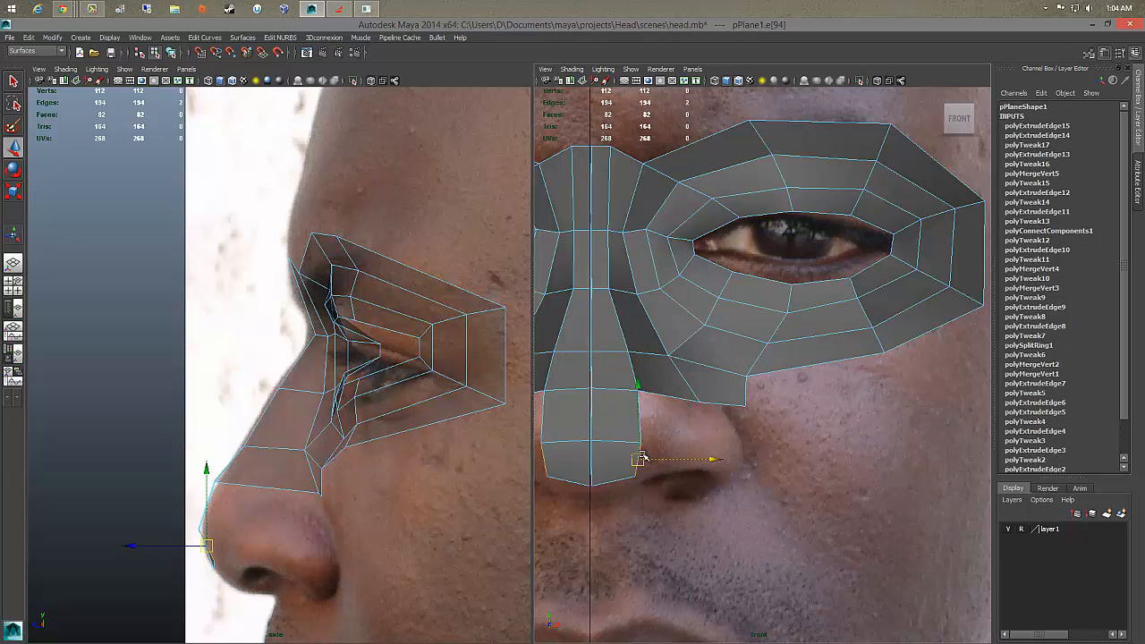
pyautogui.moveTo(642, 456)
pyautogui.keyDown('shift'); pyautogui.mouseDown(button='right')
pyautogui.moveTo(684, 442)
pyautogui.moveTo(643, 456)
pyautogui.moveTo(639, 474)
pyautogui.mouseUp(button='right'); pyautogui.keyUp('shift')
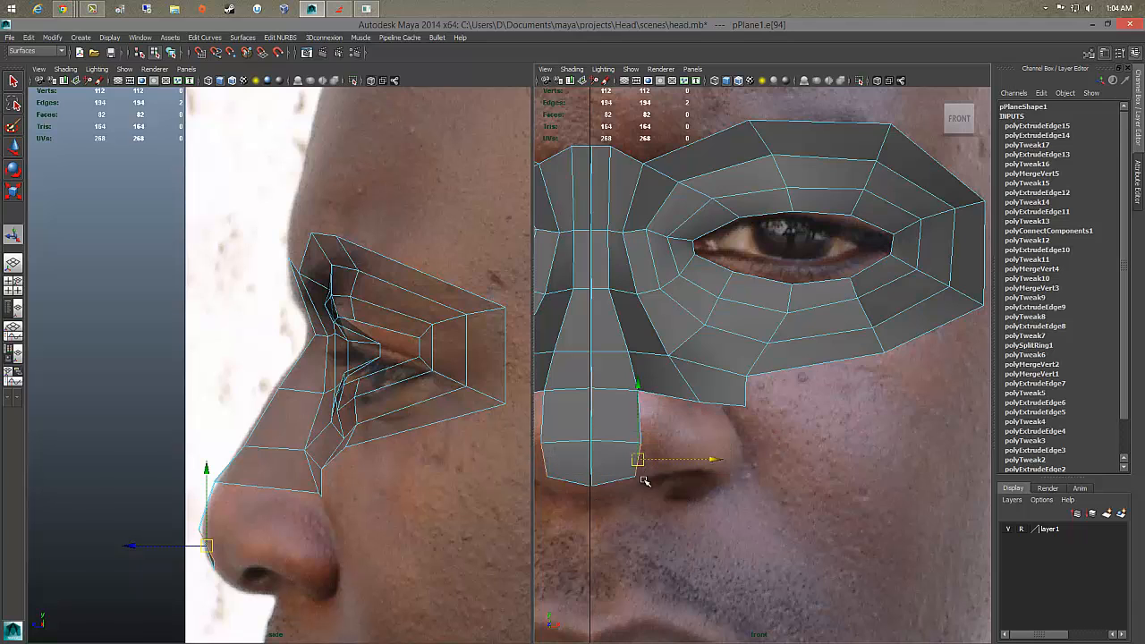
pyautogui.click(783, 315)
pyautogui.moveTo(644, 461); pyautogui.dragTo(701, 453)
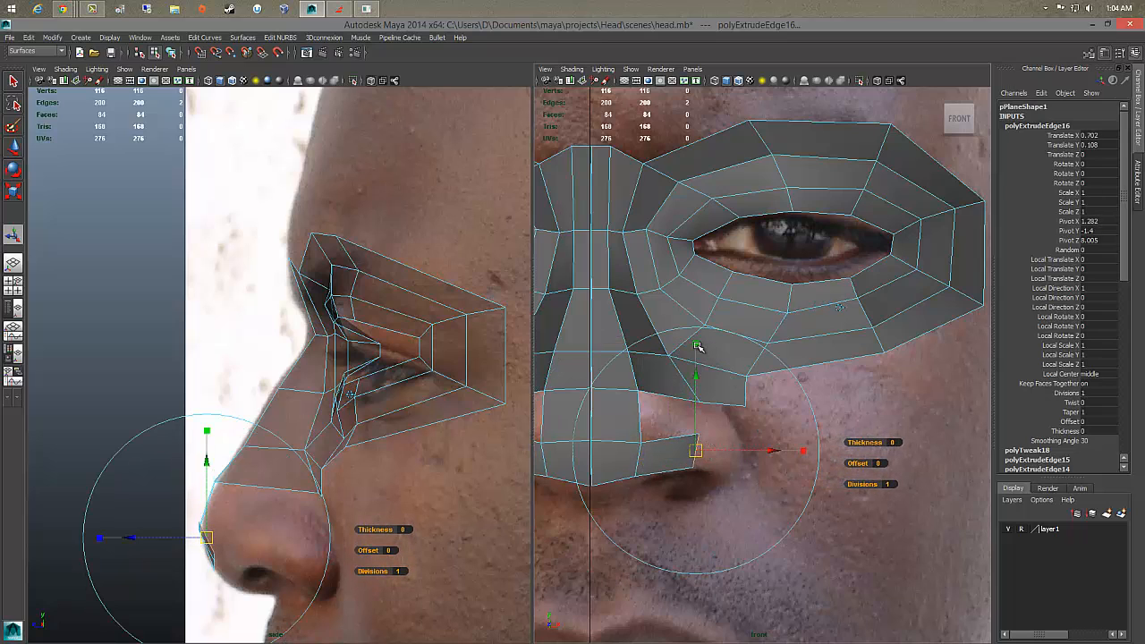
pyautogui.moveTo(696, 345); pyautogui.dragTo(686, 385)
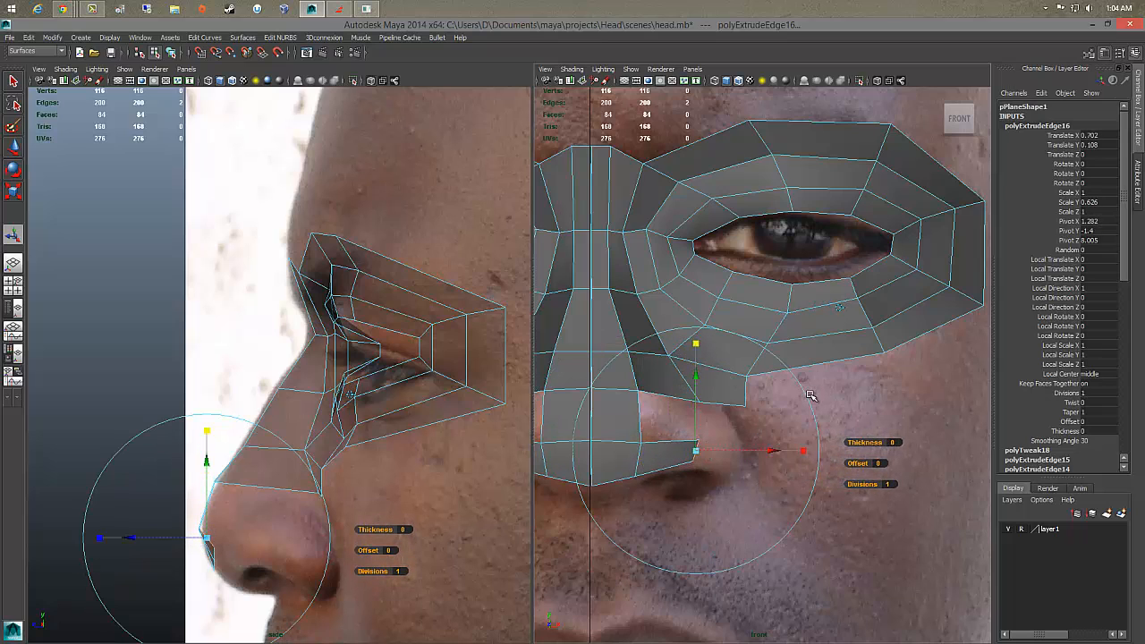
pyautogui.press('q')
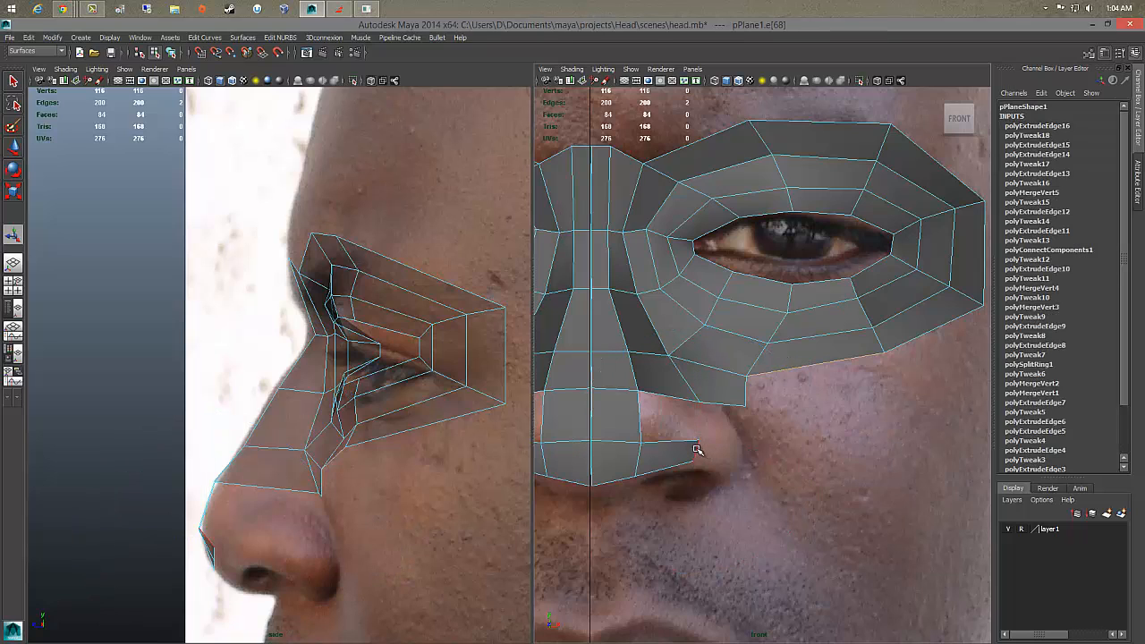
# Step: Move the extruded end edge back and down in the side view so it wraps around the nose tip
pyautogui.click(697, 449)
pyautogui.press('e')
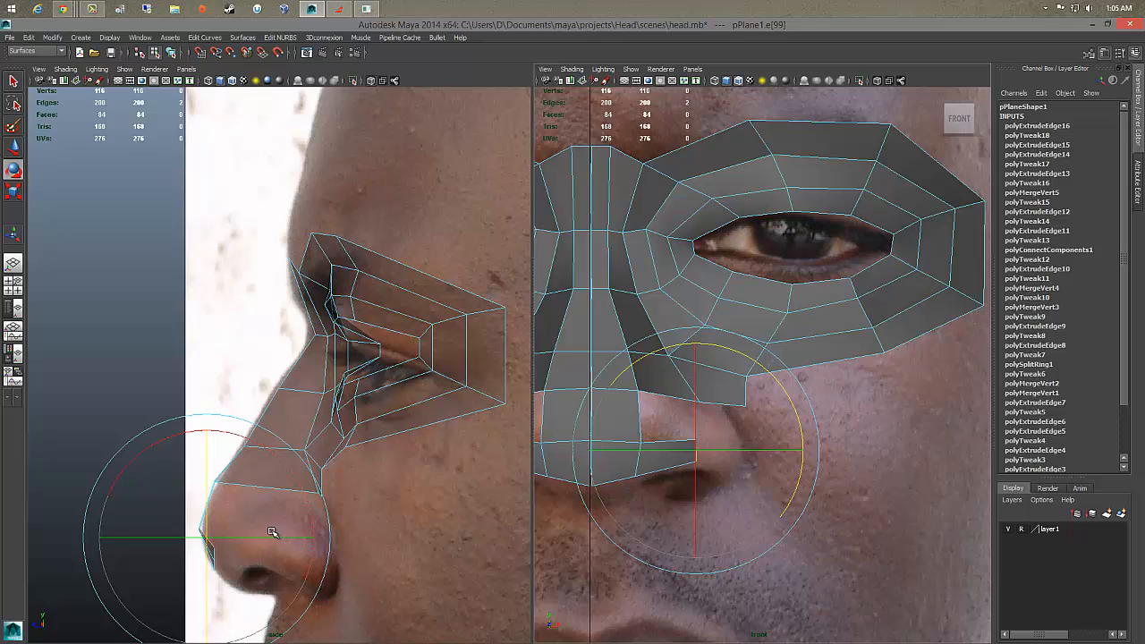
pyautogui.press('w')
pyautogui.moveTo(205, 538); pyautogui.dragTo(225, 554)
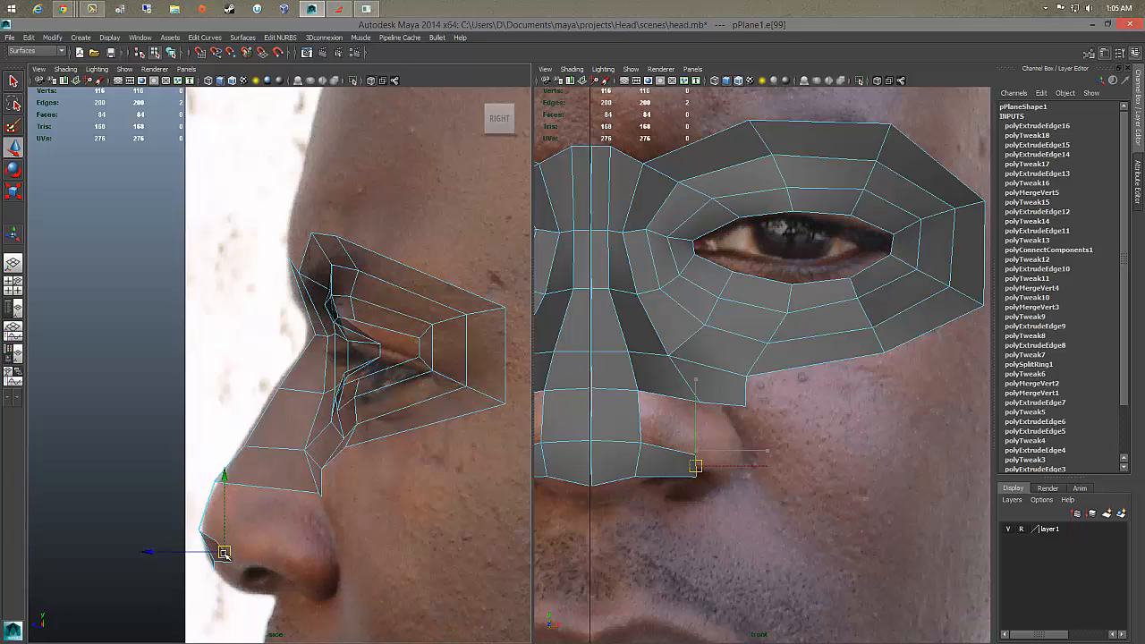
# Step: Adjust the nose tip's lower corner vertex and the vertex row above it to match the reference profile
pyautogui.rightClick(215, 554)
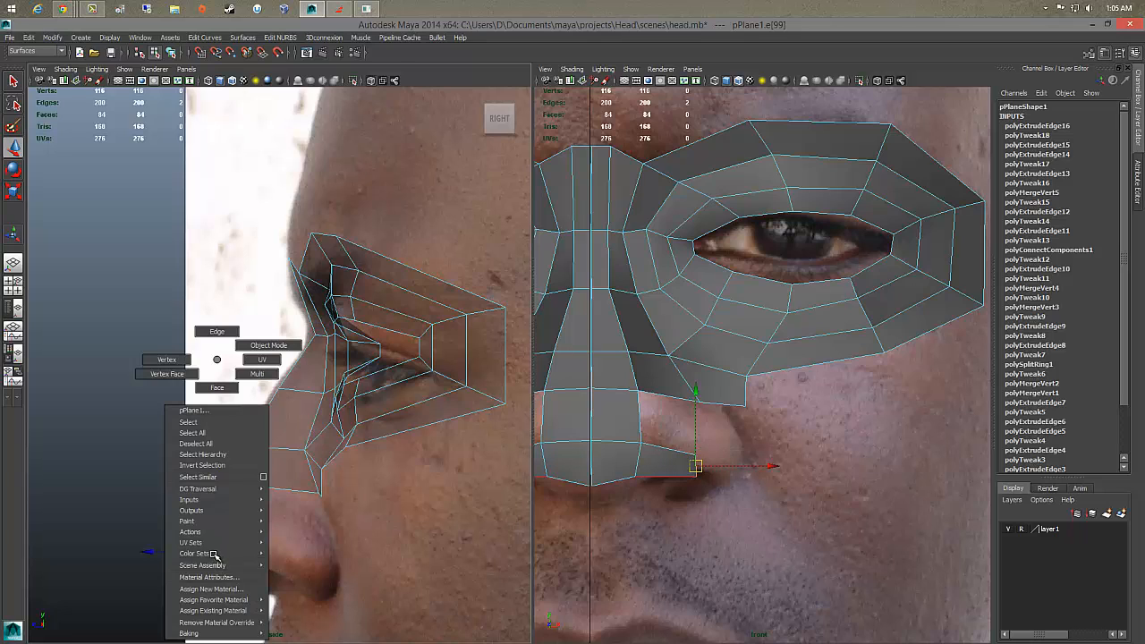
pyautogui.click(166, 359)
pyautogui.click(635, 476)
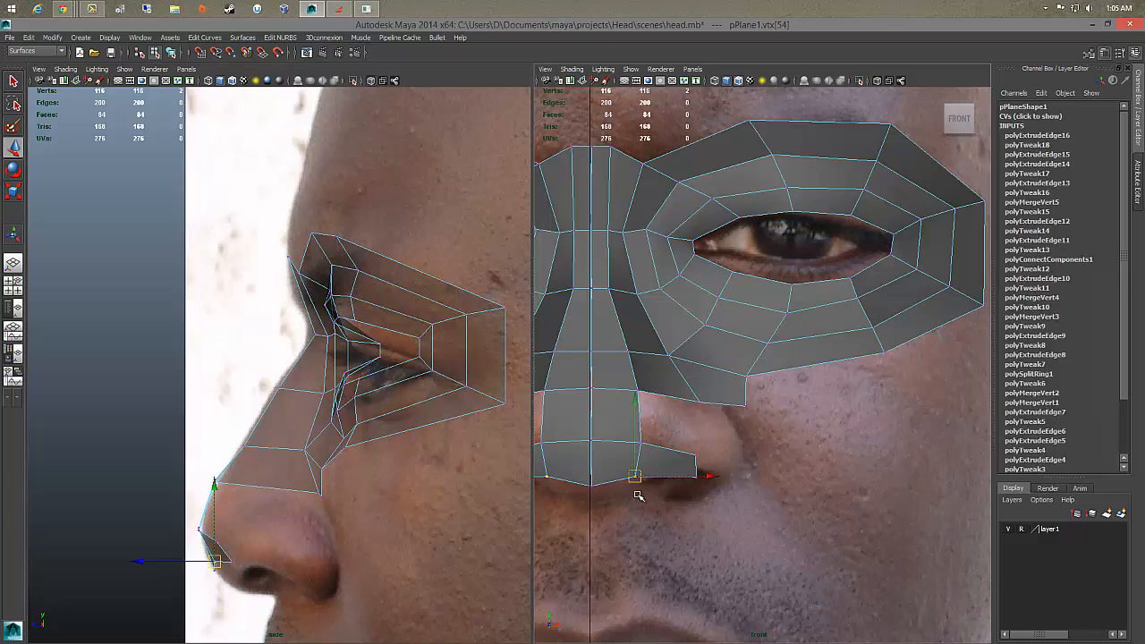
pyautogui.moveTo(215, 562); pyautogui.dragTo(204, 537)
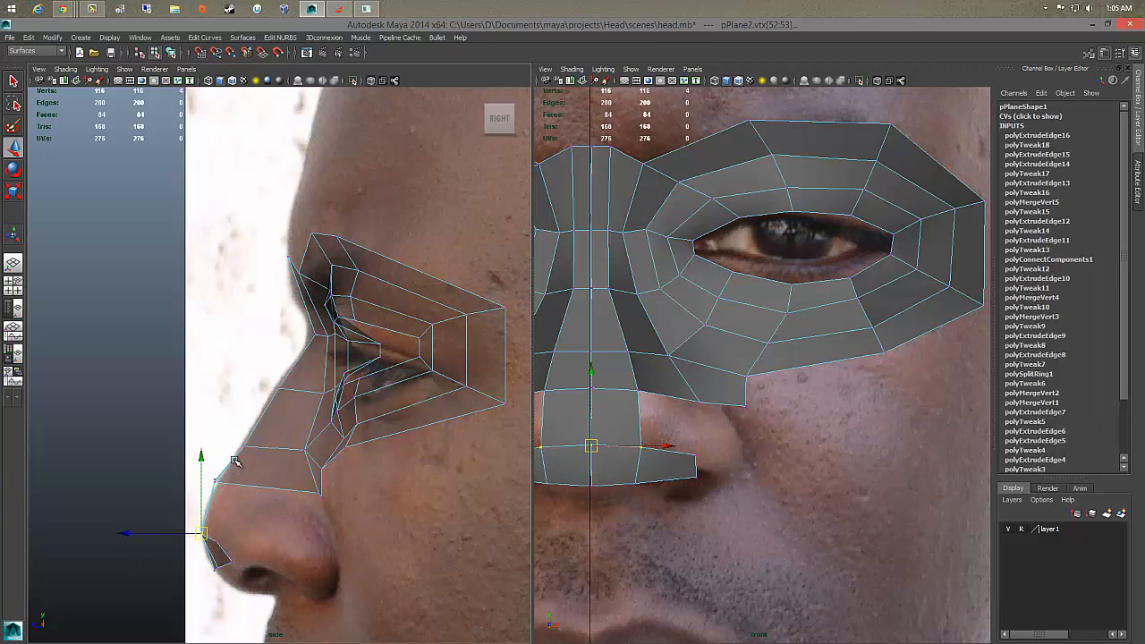
# Step: Lower the vertex row above the nose tip along the profile and shift the nose-side vertex slightly forward in the side view
pyautogui.click(214, 490)
pyautogui.moveTo(216, 481); pyautogui.dragTo(220, 492)
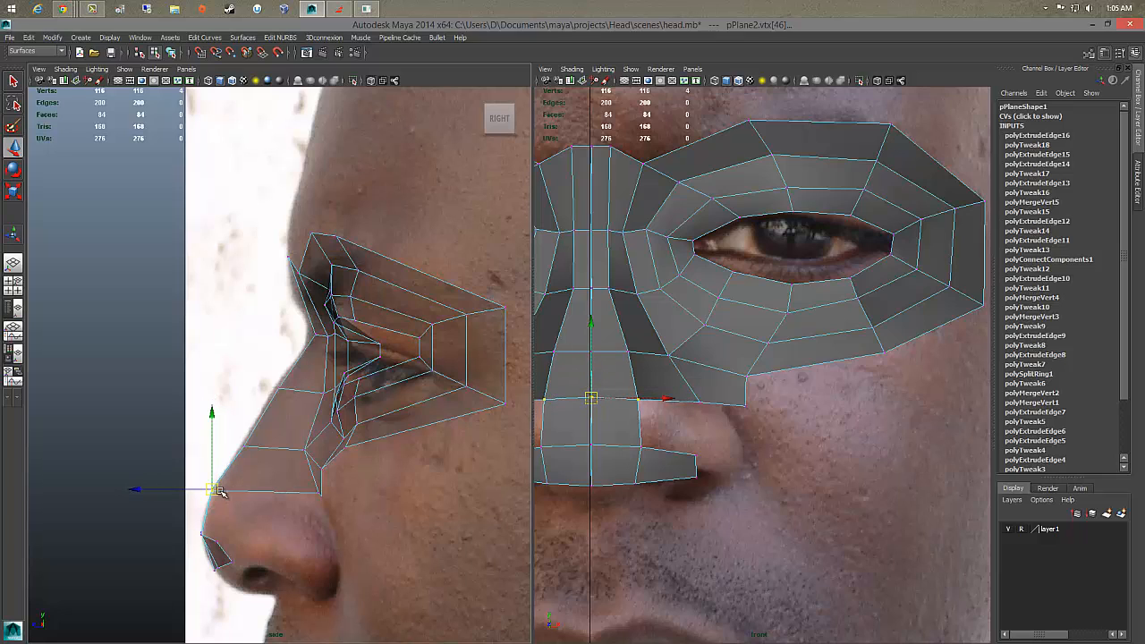
pyautogui.click(319, 492)
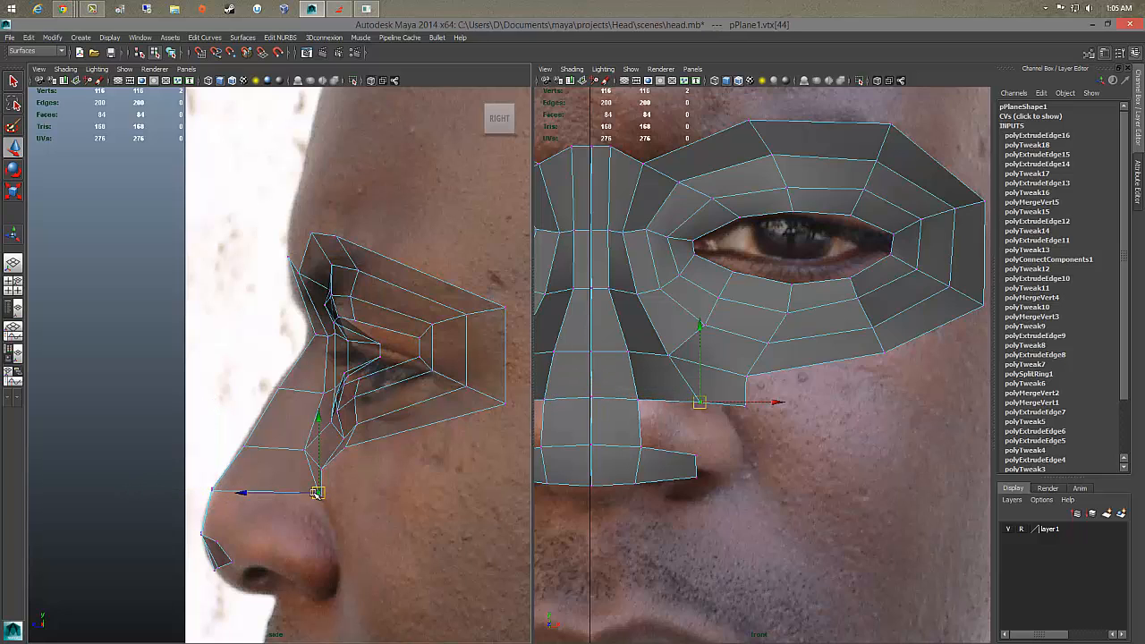
pyautogui.moveTo(318, 492); pyautogui.dragTo(313, 493)
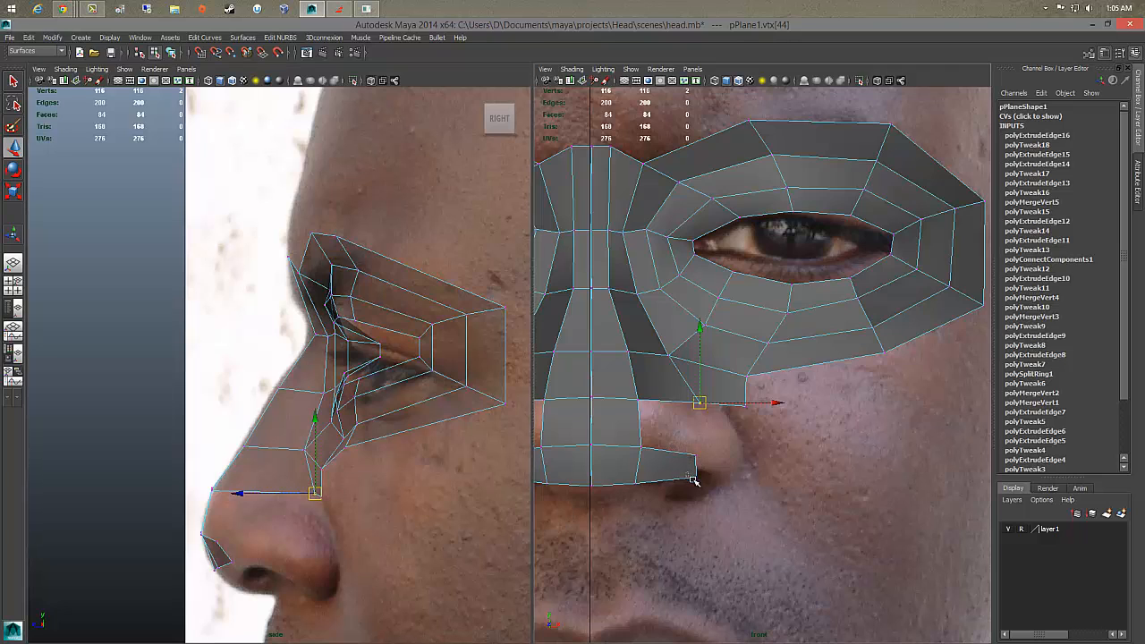
# Step: Pull the two end vertices of the extruded nostril face inward and raise the nose tip's lower corner vertex slightly
pyautogui.moveTo(680, 444); pyautogui.dragTo(703, 478)
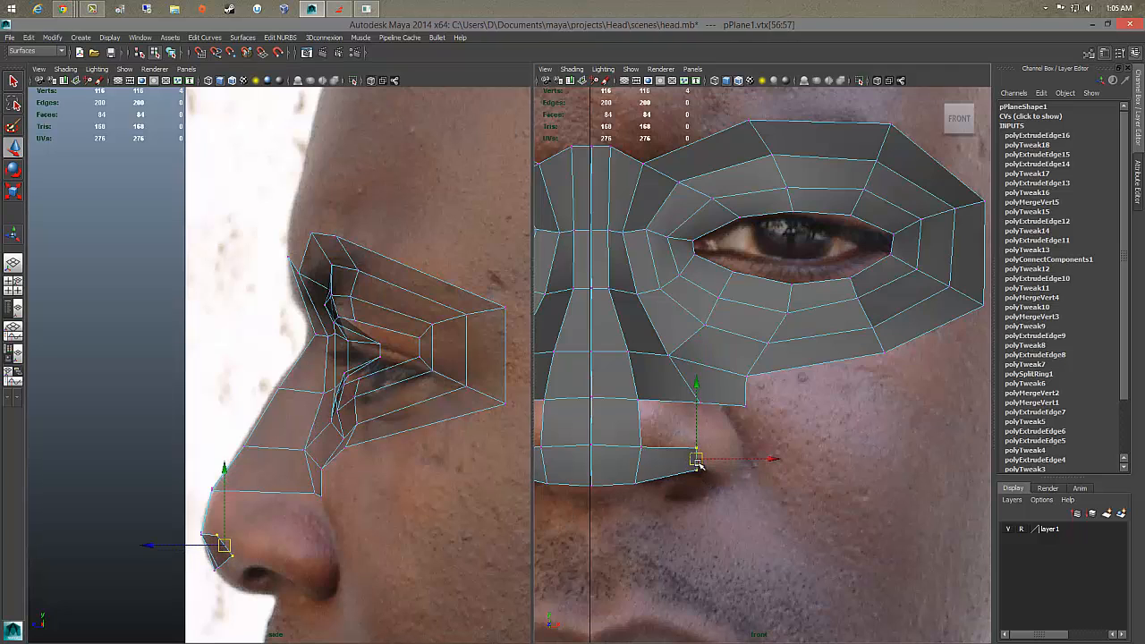
pyautogui.click(635, 483)
pyautogui.moveTo(636, 483); pyautogui.dragTo(639, 478)
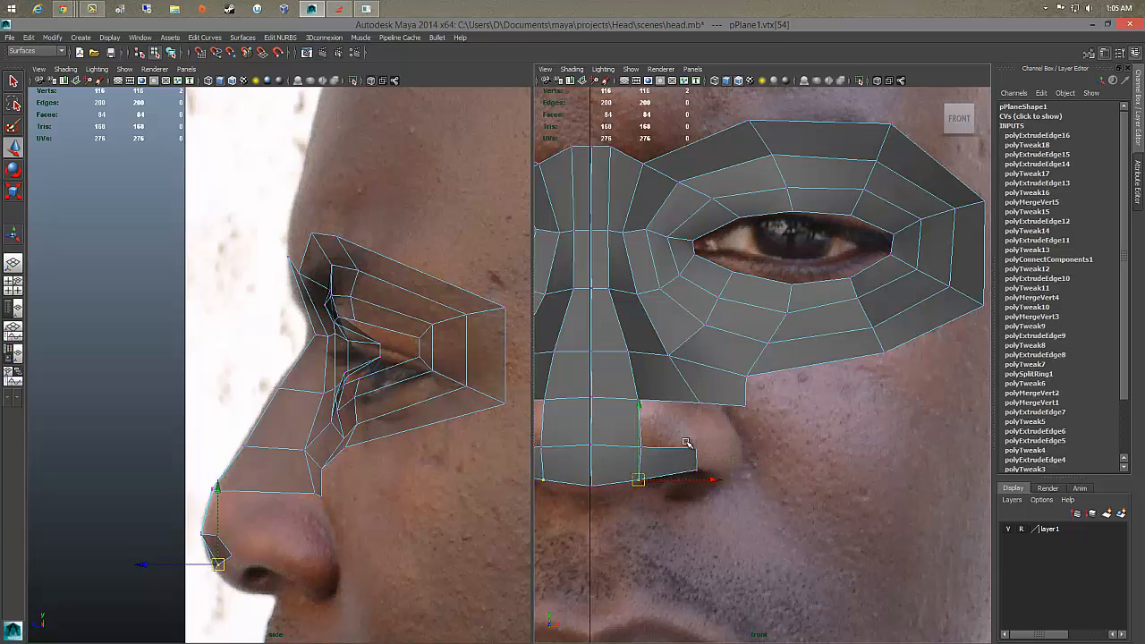
pyautogui.moveTo(686, 442); pyautogui.dragTo(668, 470)
pyautogui.click(670, 446)
pyautogui.click(672, 469)
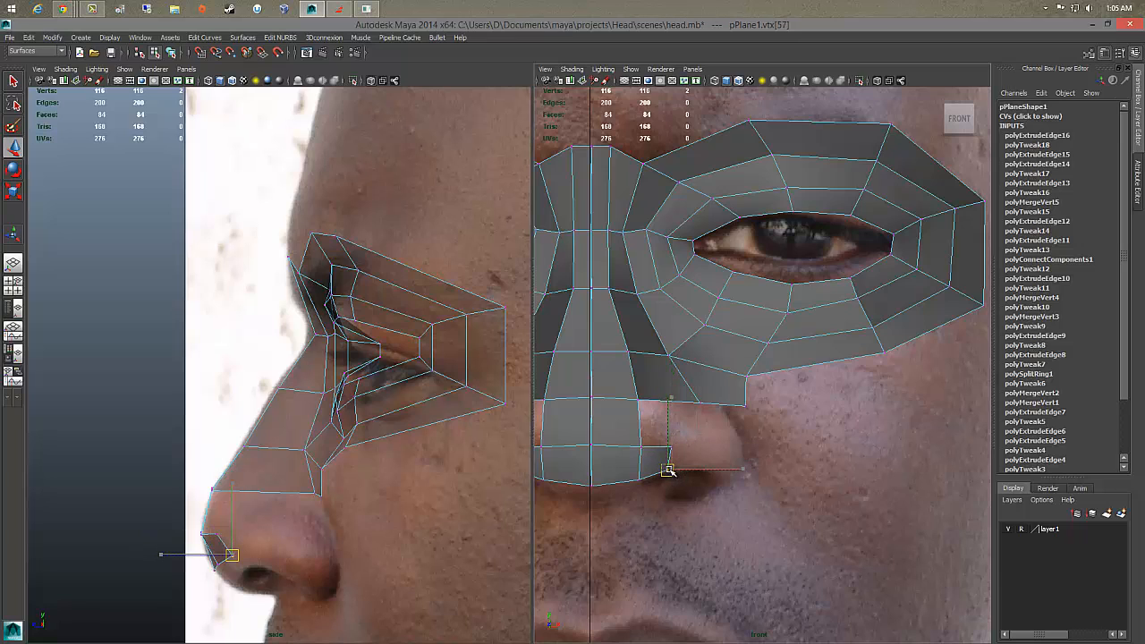
pyautogui.click(674, 447)
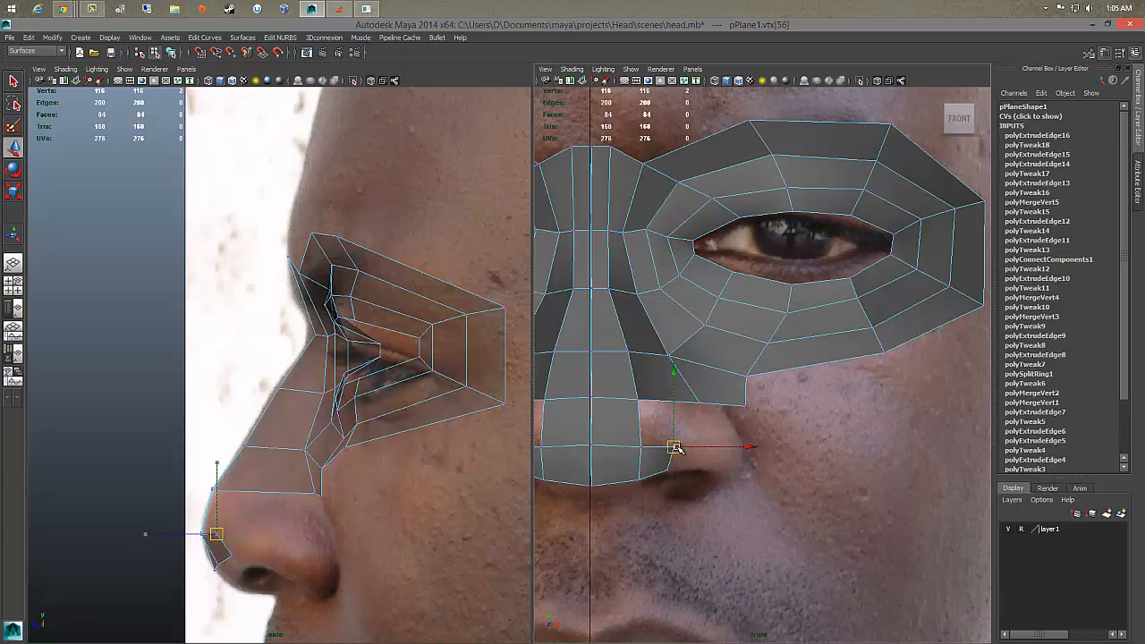
# Step: Extrude the open bottom edge beside the nose bridge downward, about 0.20 in X and -0.45 in Y
pyautogui.moveTo(652, 394); pyautogui.dragTo(632, 351, button='right')
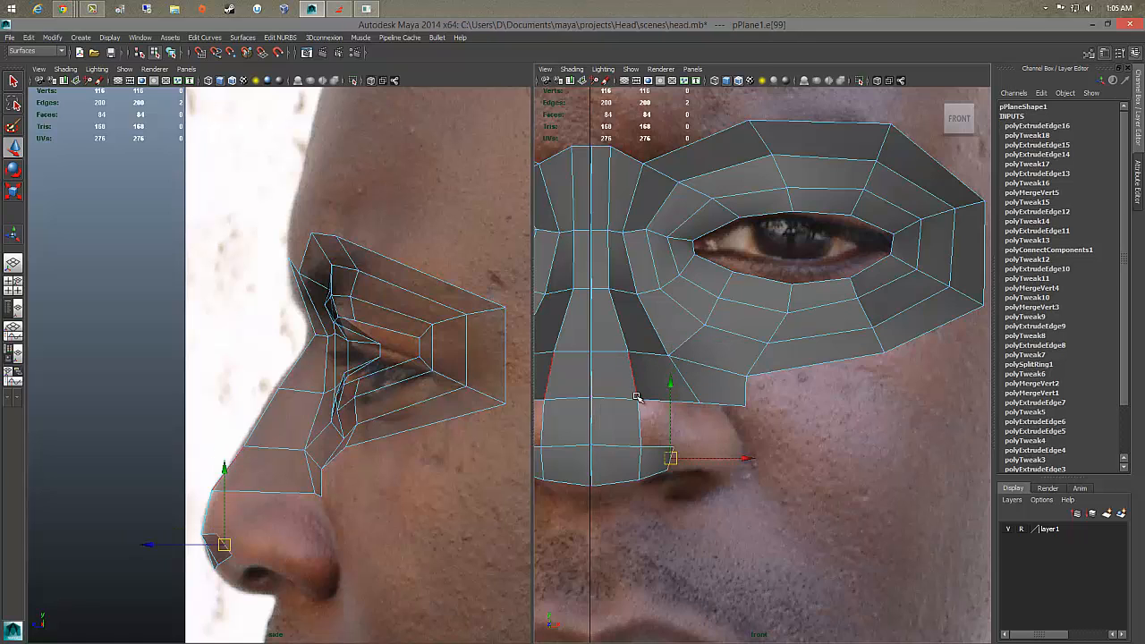
pyautogui.click(637, 413)
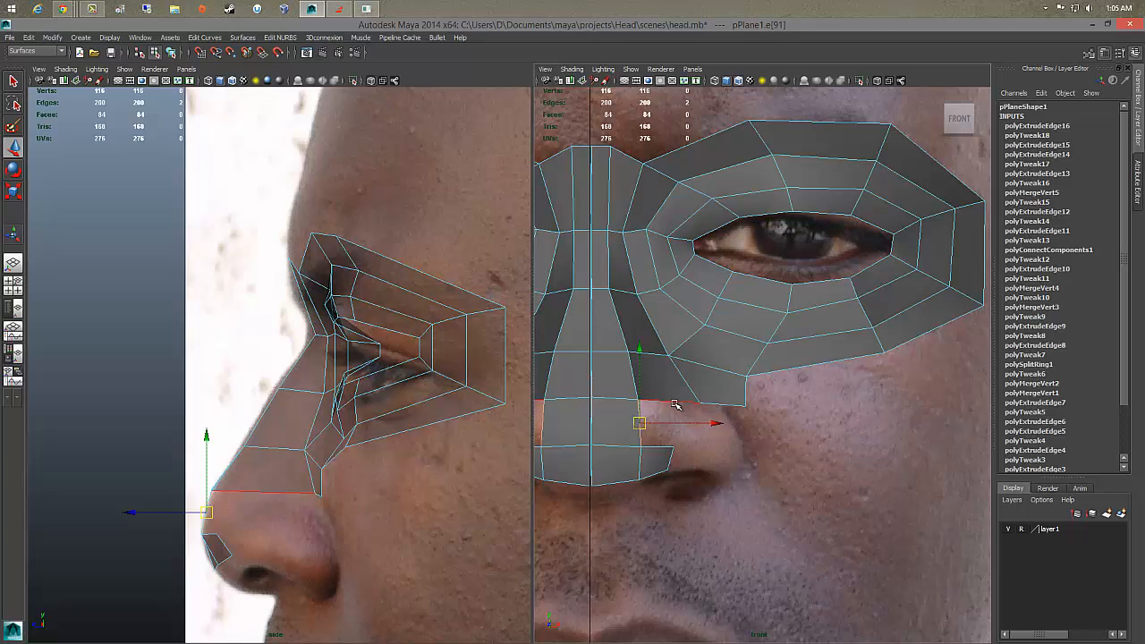
pyautogui.click(676, 405)
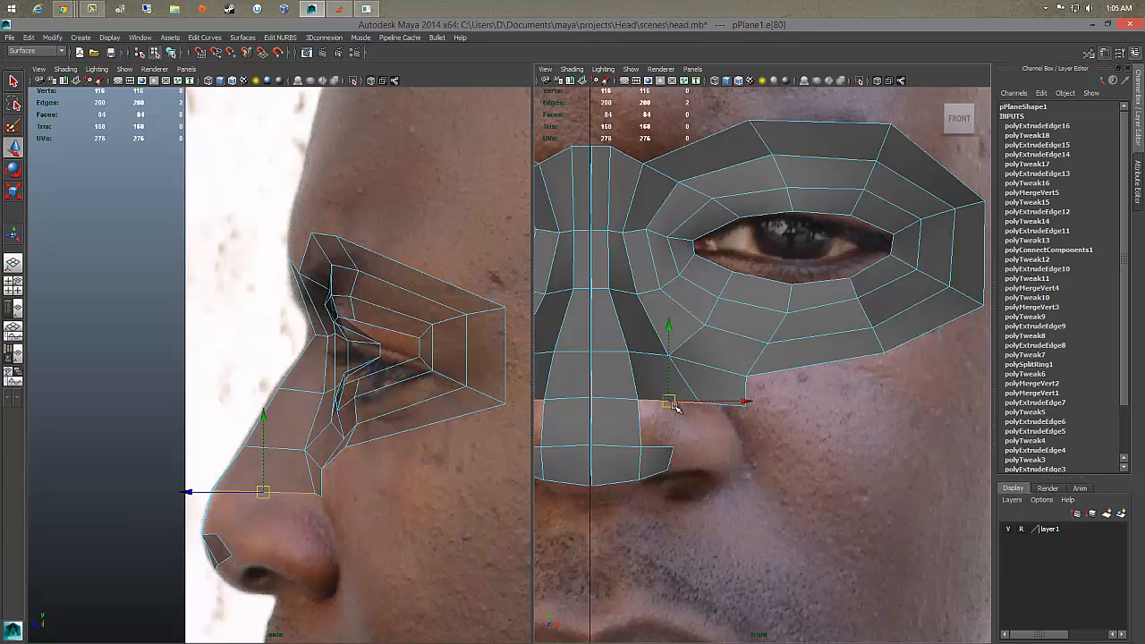
pyautogui.keyDown('shift'); pyautogui.moveTo(675, 405); pyautogui.dragTo(680, 434, button='right'); pyautogui.keyUp('shift')
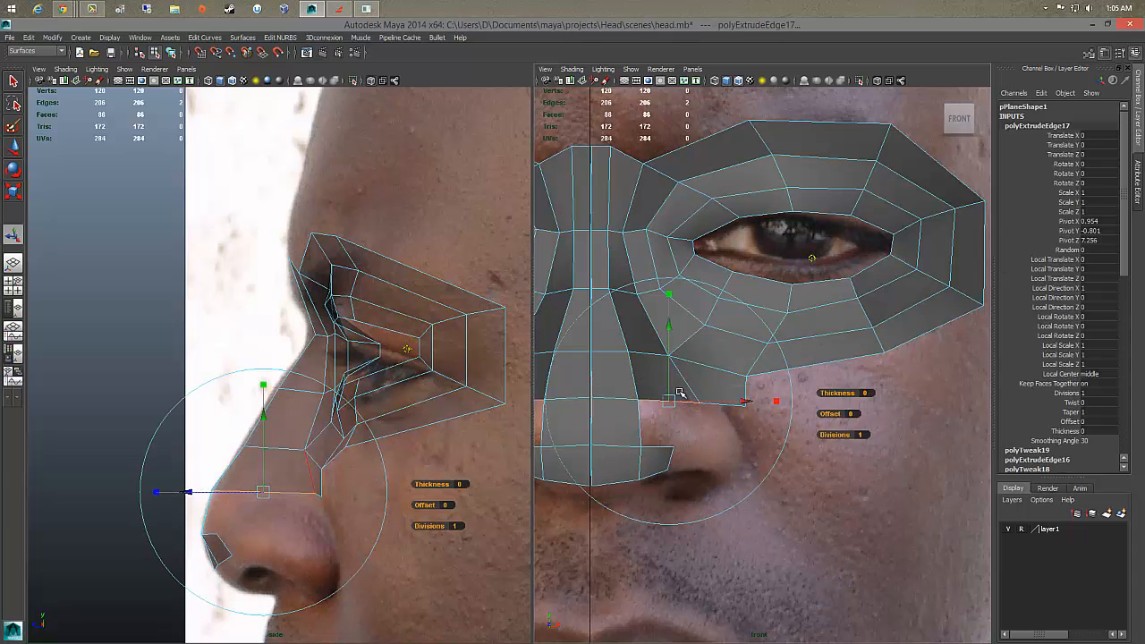
pyautogui.moveTo(668, 401); pyautogui.dragTo(687, 435)
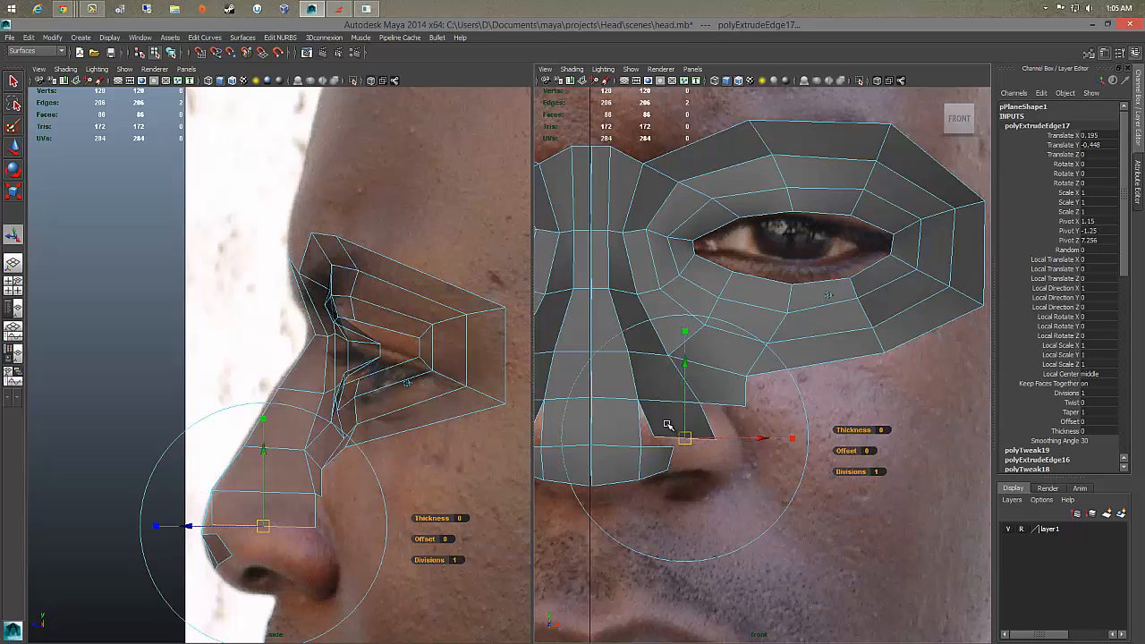
# Step: Snap the new face's two lower vertices onto the matching upper vertices of the nose tip faces
pyautogui.moveTo(667, 424); pyautogui.dragTo(638, 377, button='right')
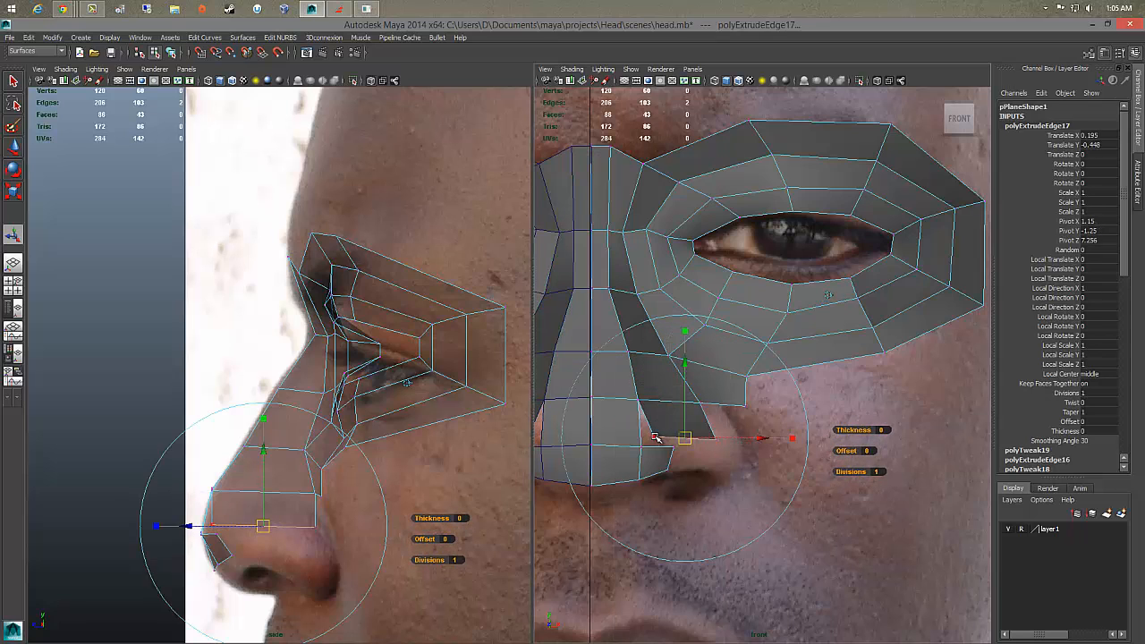
pyautogui.click(656, 438)
pyautogui.press('w')
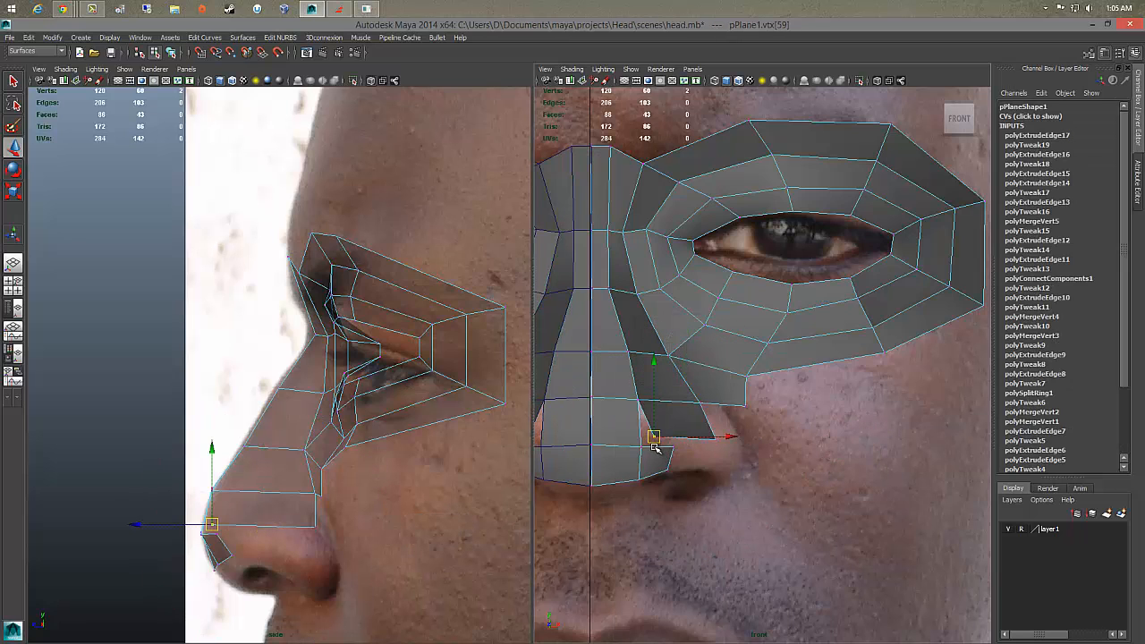
pyautogui.moveTo(653, 436); pyautogui.dragTo(640, 447)
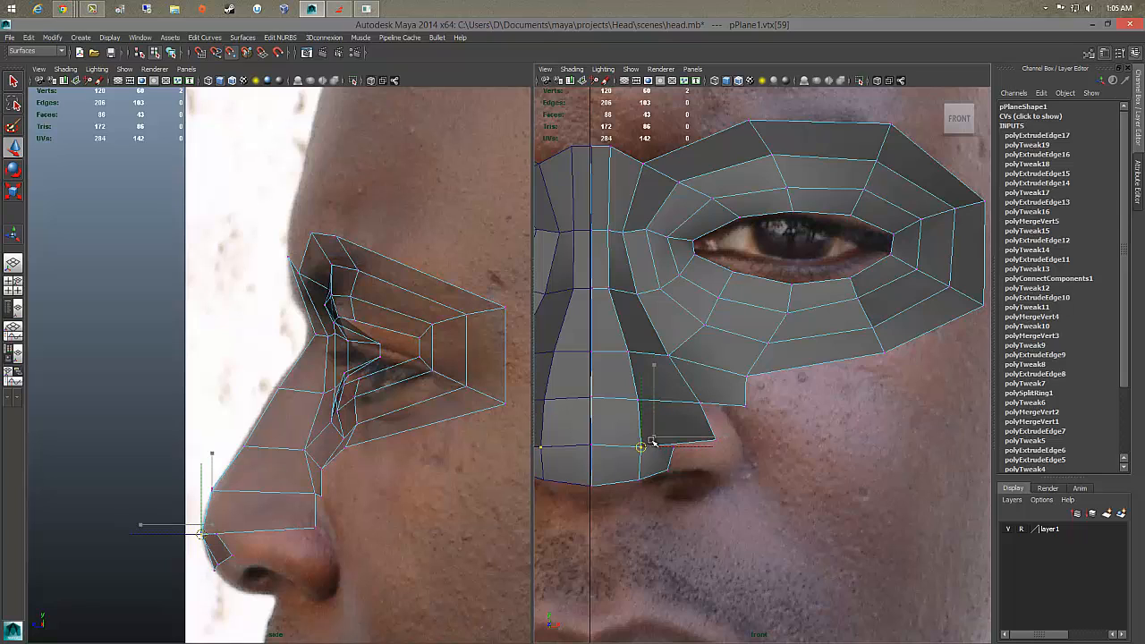
pyautogui.click(714, 440)
pyautogui.moveTo(714, 440); pyautogui.dragTo(685, 447)
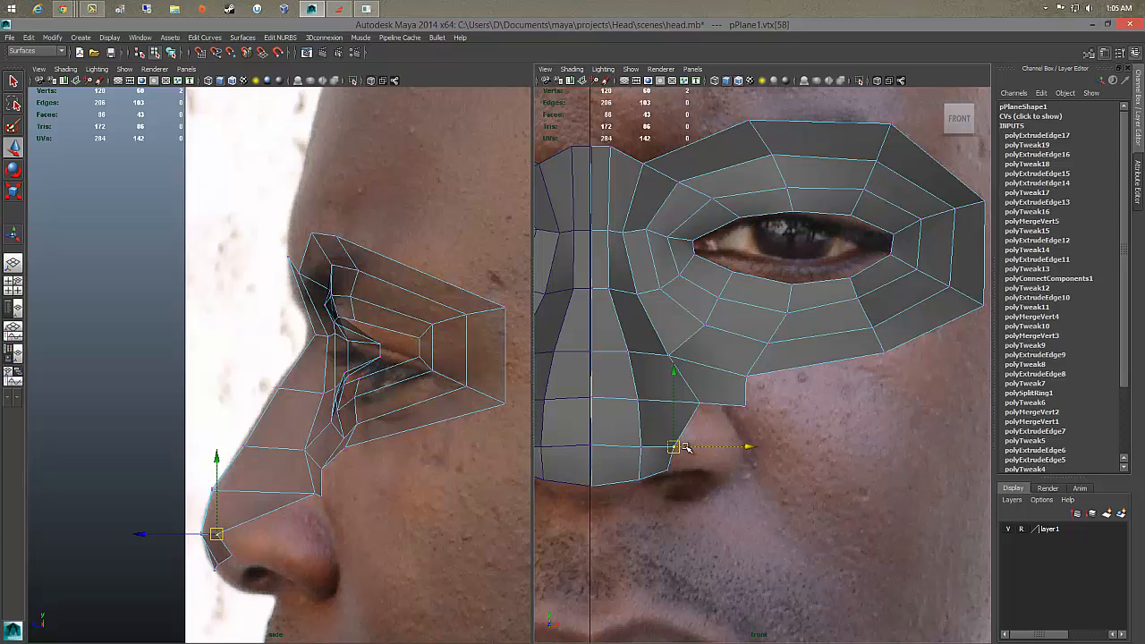
# Step: Merge both pairs of overlapping vertices where the nose-side face meets the nose tip
pyautogui.moveTo(660, 454); pyautogui.dragTo(661, 454)
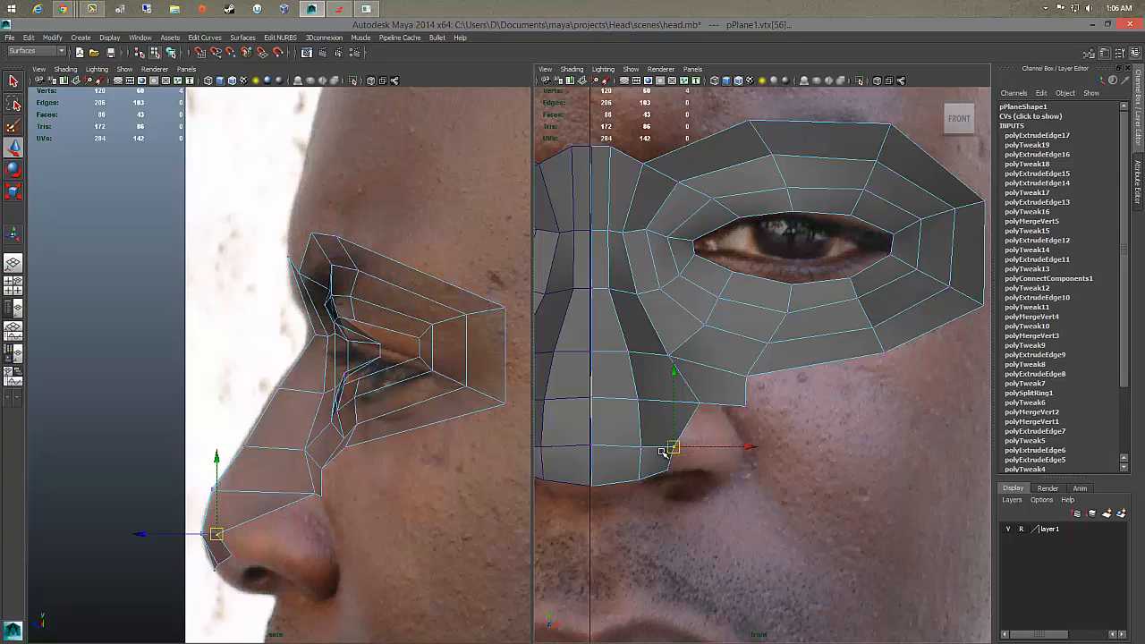
pyautogui.keyDown('shift'); pyautogui.moveTo(662, 452); pyautogui.dragTo(705, 412, button='right'); pyautogui.keyUp('shift')
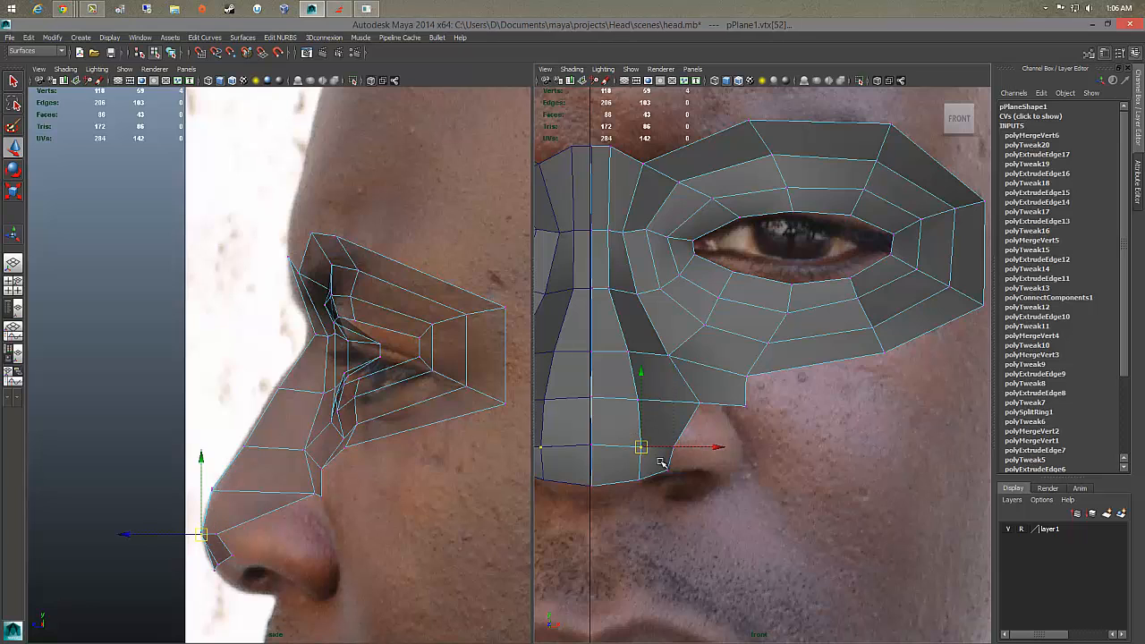
pyautogui.press('g')
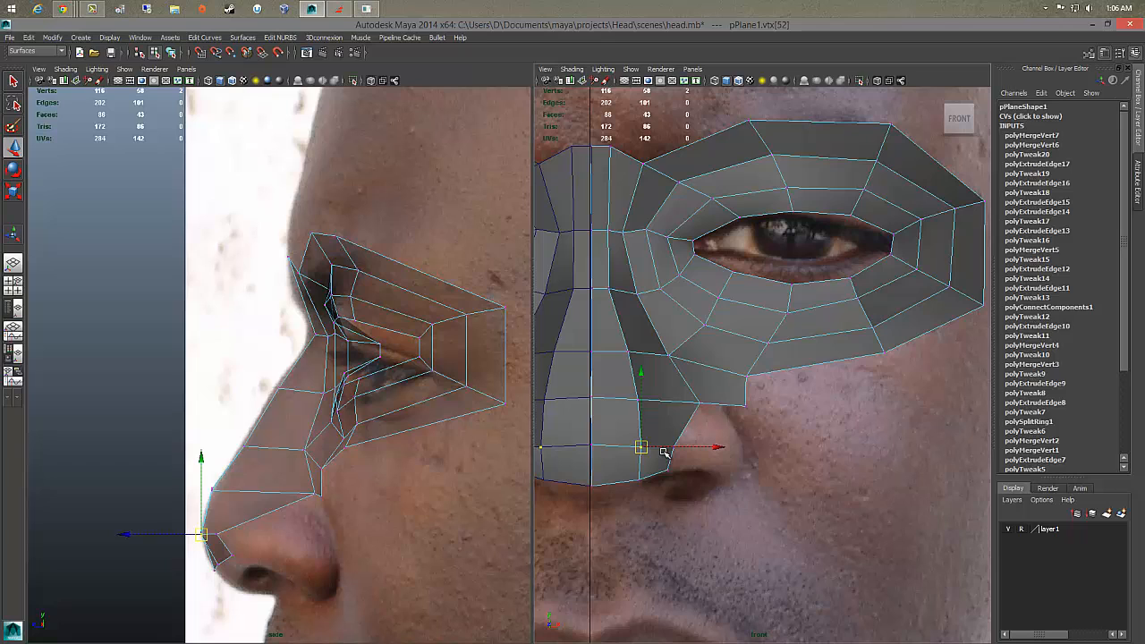
# Step: In the front view, shift the three vertices along the nostril's upper edge slightly inward to follow the nostril crease in the photo
pyautogui.click(693, 402)
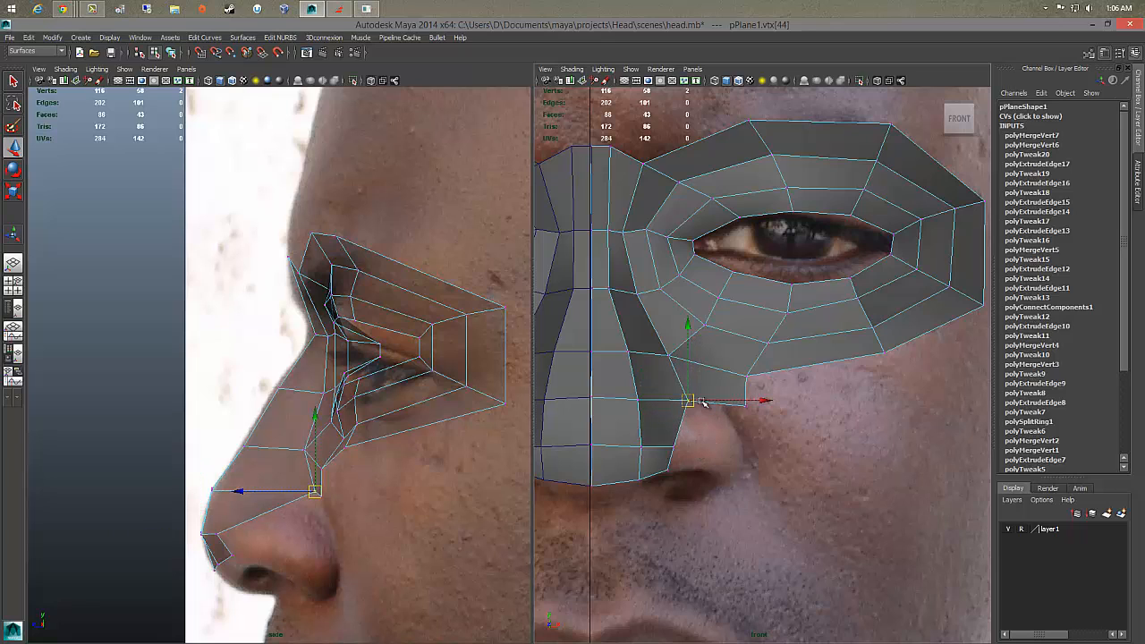
pyautogui.click(746, 406)
pyautogui.moveTo(748, 409); pyautogui.dragTo(731, 410)
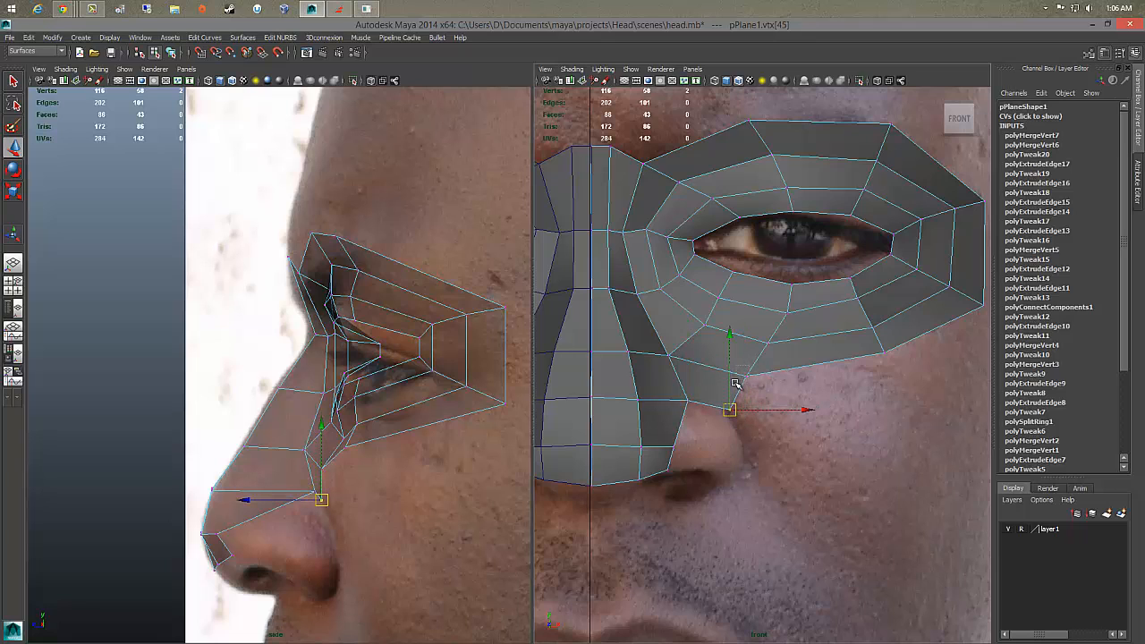
pyautogui.click(743, 377)
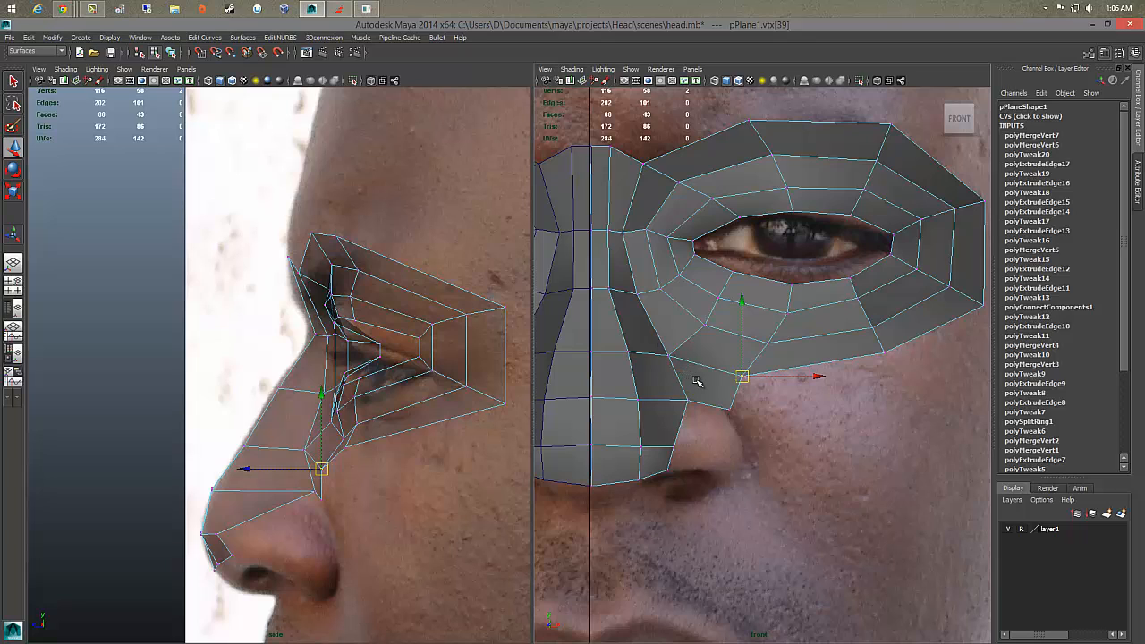
# Step: In the side view, move the nose tip's two rear vertices backward and the inner vertex above the nostril forward
pyautogui.click(231, 556)
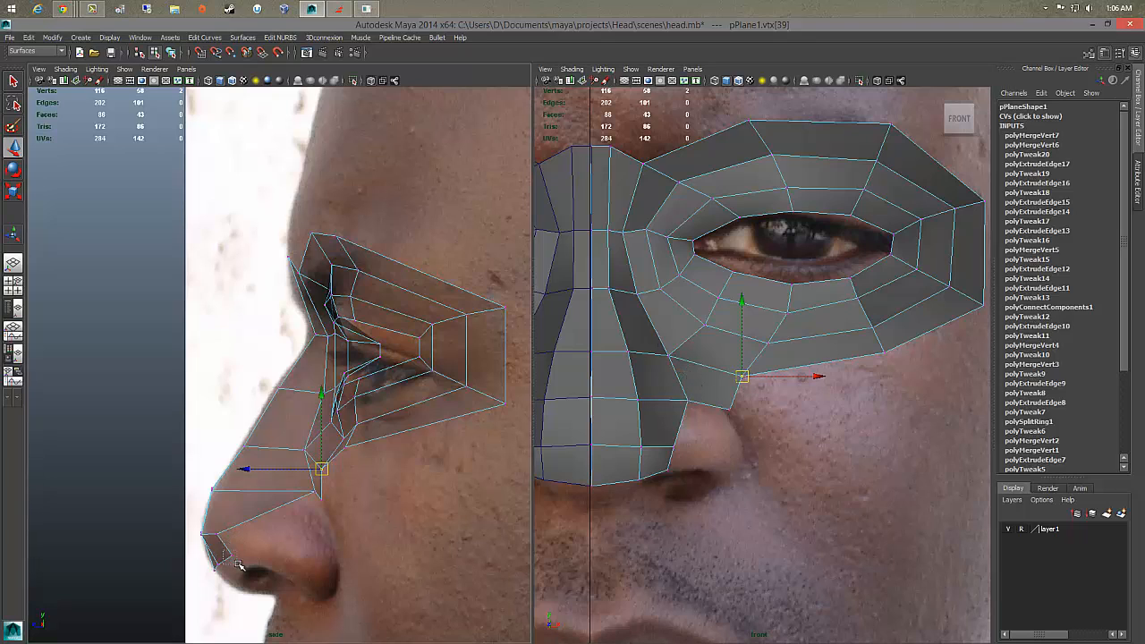
pyautogui.moveTo(231, 555); pyautogui.dragTo(234, 562)
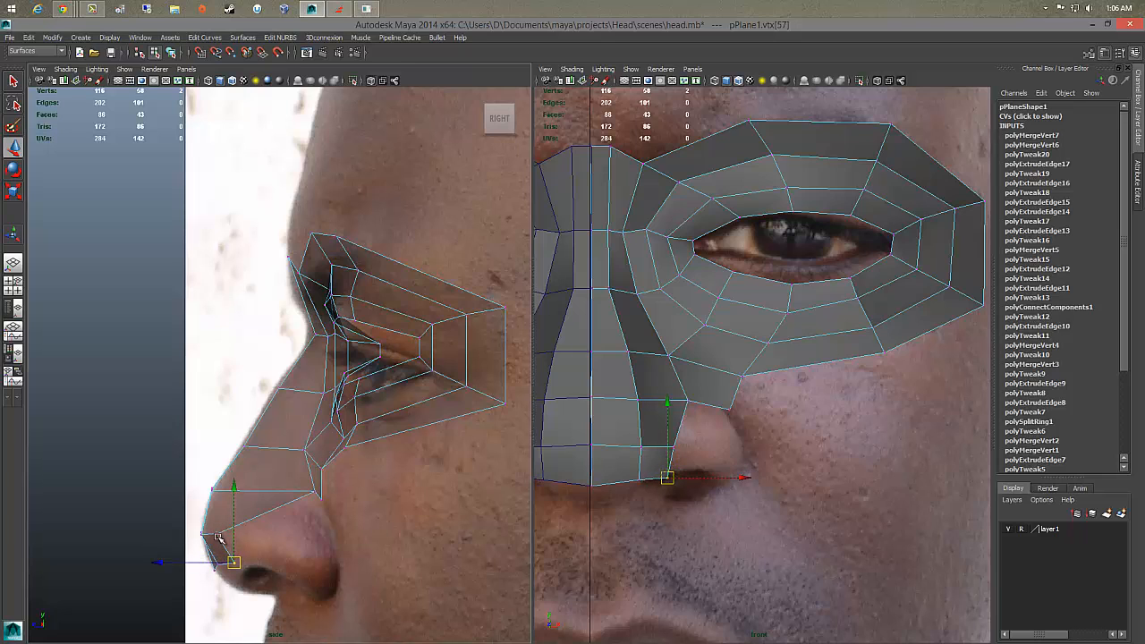
pyautogui.click(224, 534)
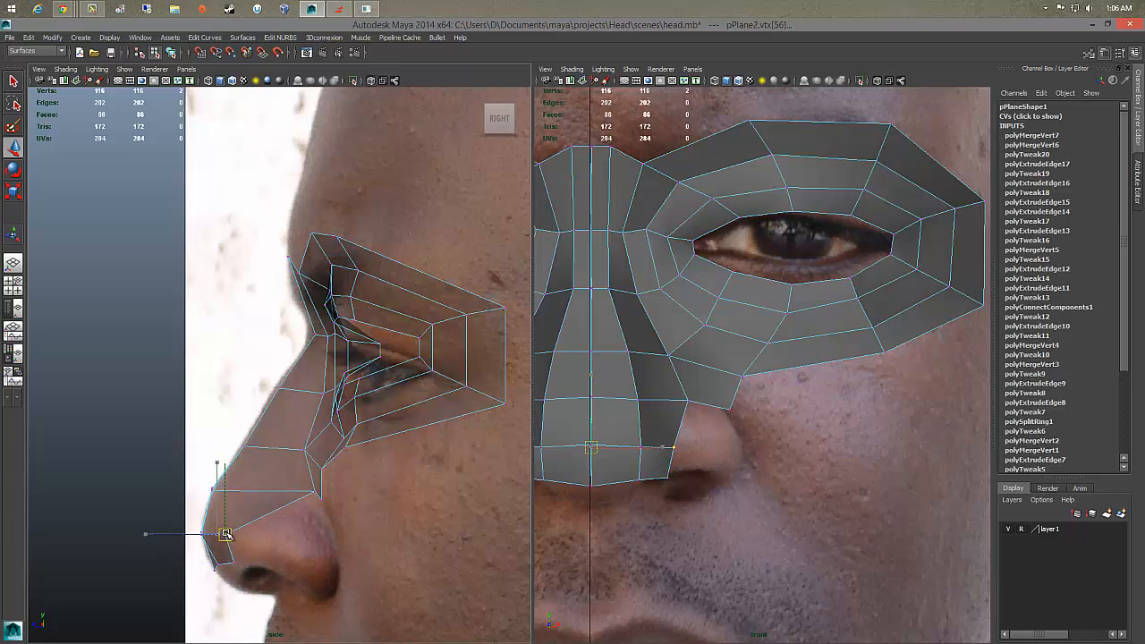
pyautogui.moveTo(226, 533); pyautogui.dragTo(230, 534)
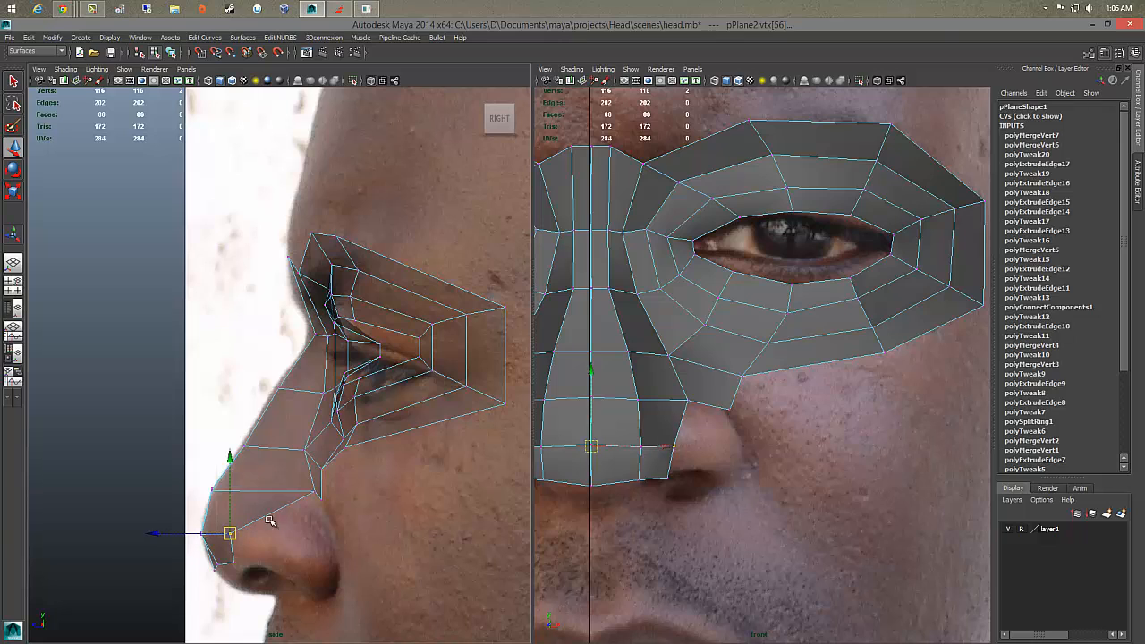
pyautogui.click(315, 491)
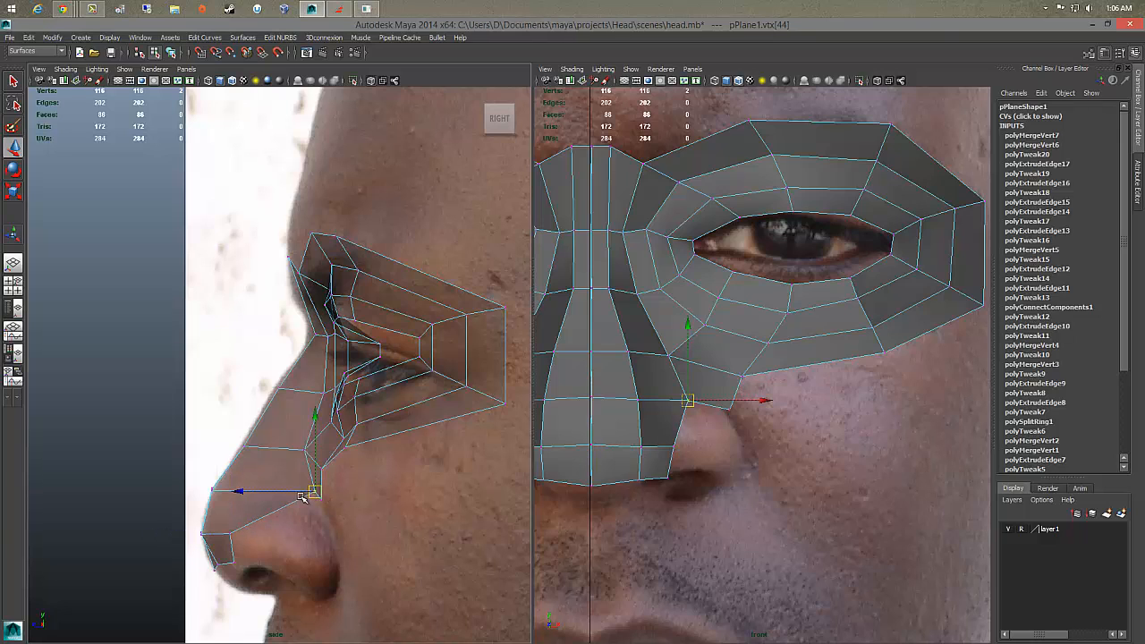
pyautogui.moveTo(312, 490); pyautogui.dragTo(296, 492)
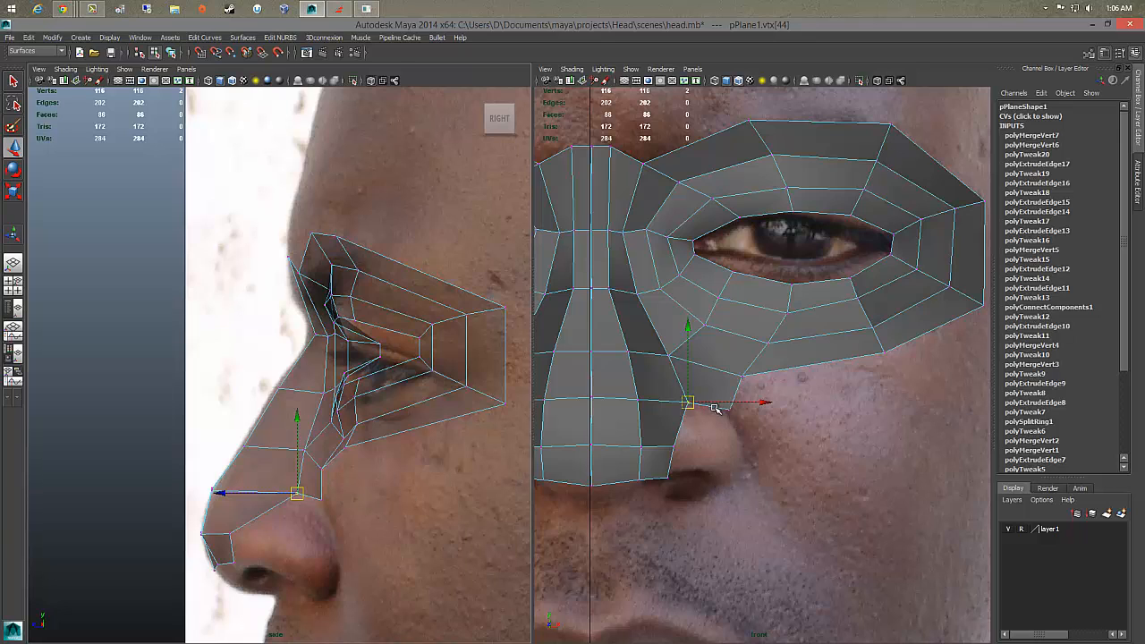
# Step: Extrude the short open edge beside the nostril downward twice, about 0.18 X and -0.39 Y, followed by about 0.04 X and -0.49 Y
pyautogui.moveTo(732, 395); pyautogui.dragTo(728, 327, button='right')
pyautogui.click(735, 393)
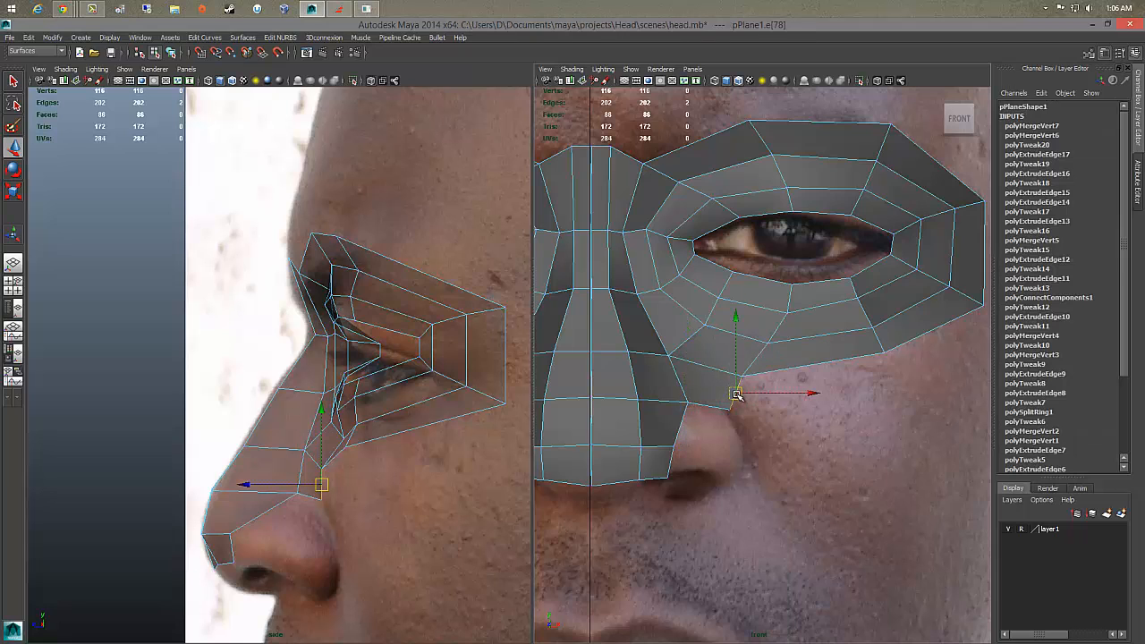
pyautogui.keyDown('shift'); pyautogui.moveTo(735, 394); pyautogui.dragTo(736, 425, button='right'); pyautogui.keyUp('shift')
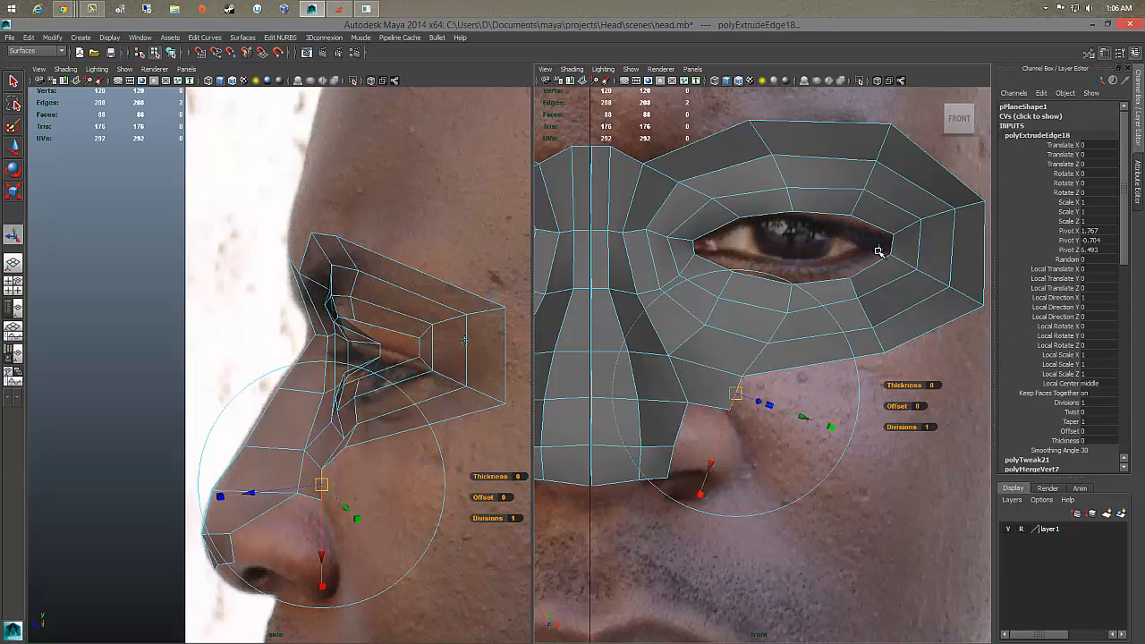
pyautogui.moveTo(736, 395); pyautogui.dragTo(752, 427)
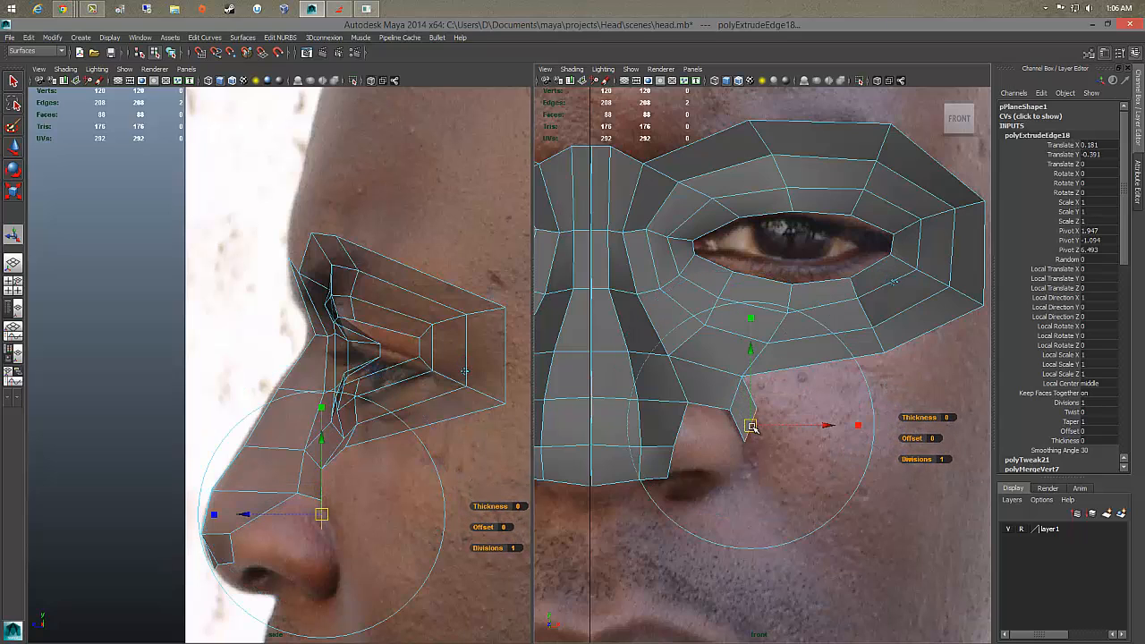
pyautogui.hotkey('ctrl', 'e')
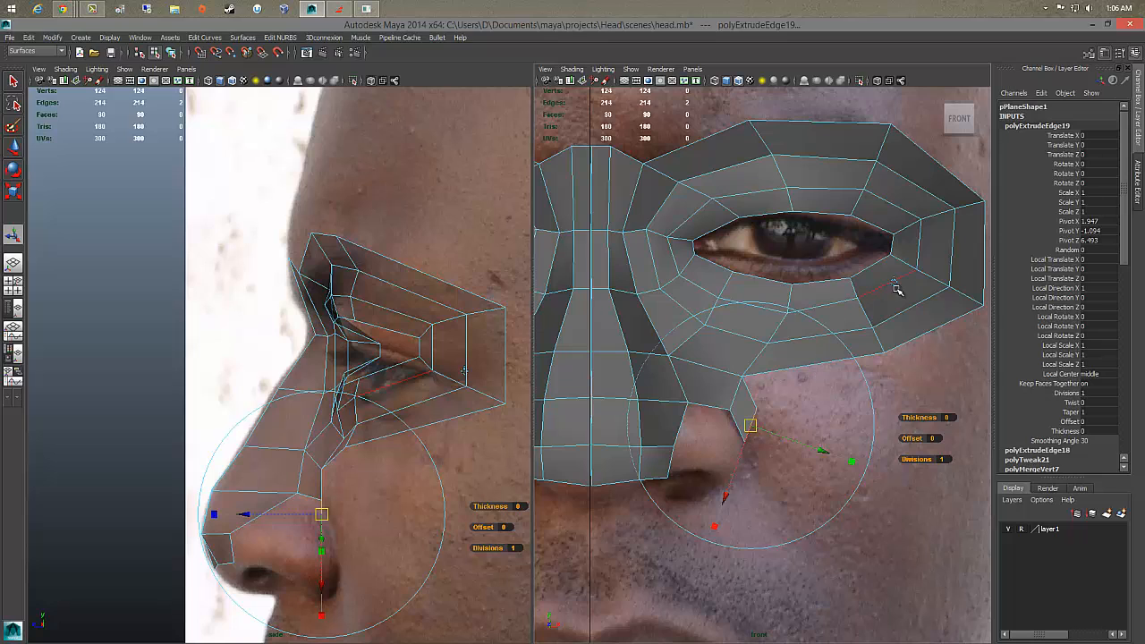
pyautogui.moveTo(754, 428); pyautogui.dragTo(758, 468)
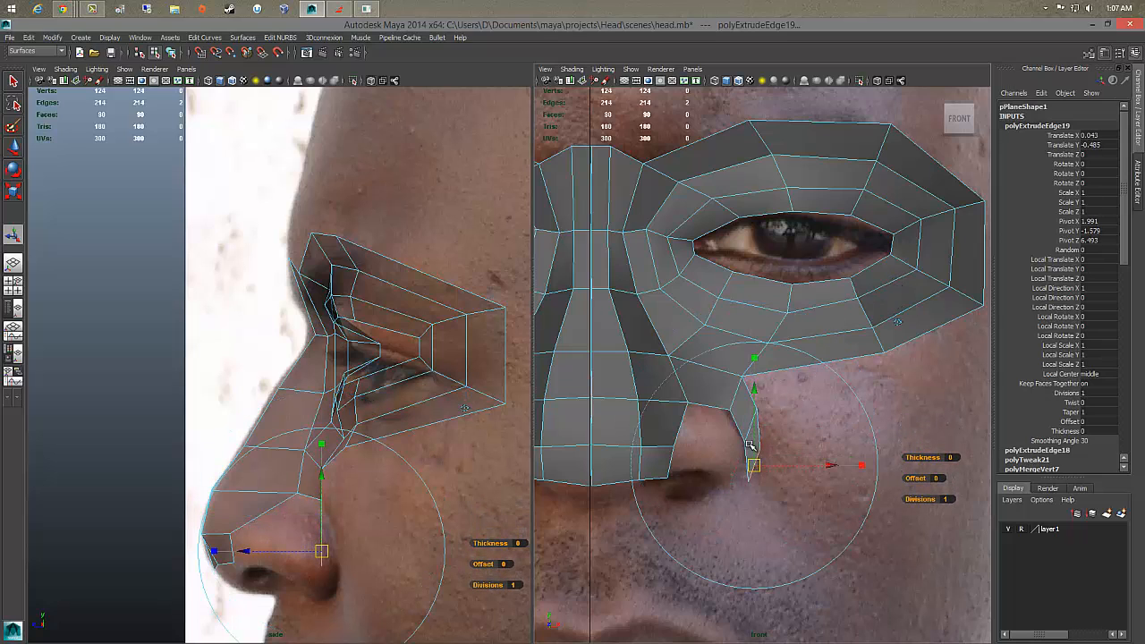
# Step: Widen the extruded nostril strip by moving its two outer vertices away from the nose in the front view
pyautogui.moveTo(750, 444); pyautogui.dragTo(722, 376, button='right')
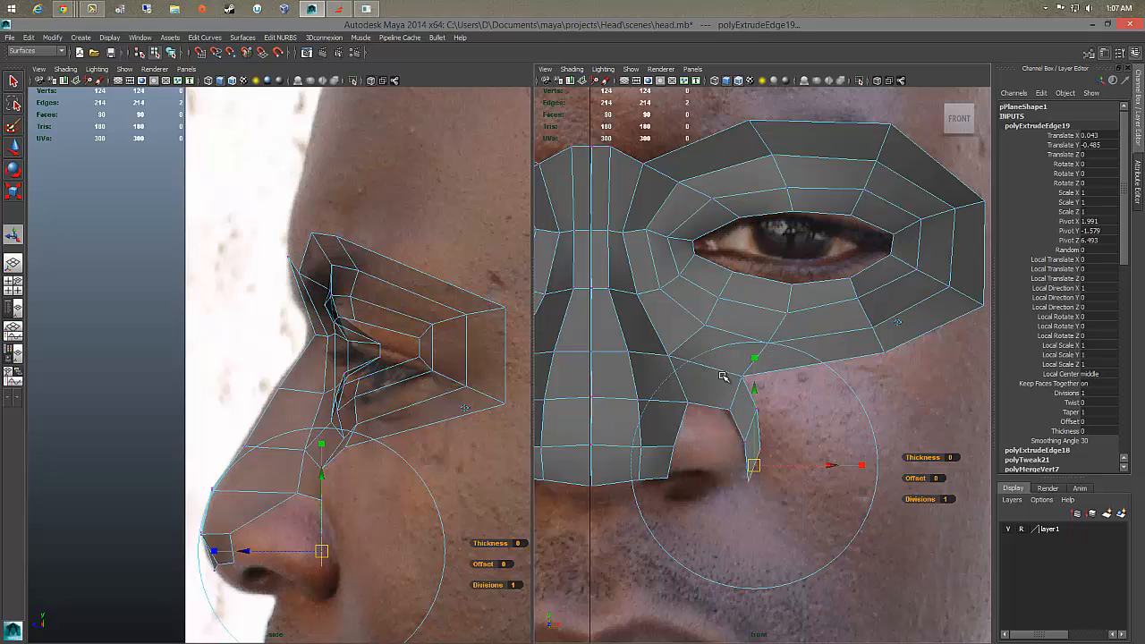
pyautogui.click(750, 421)
pyautogui.press('w')
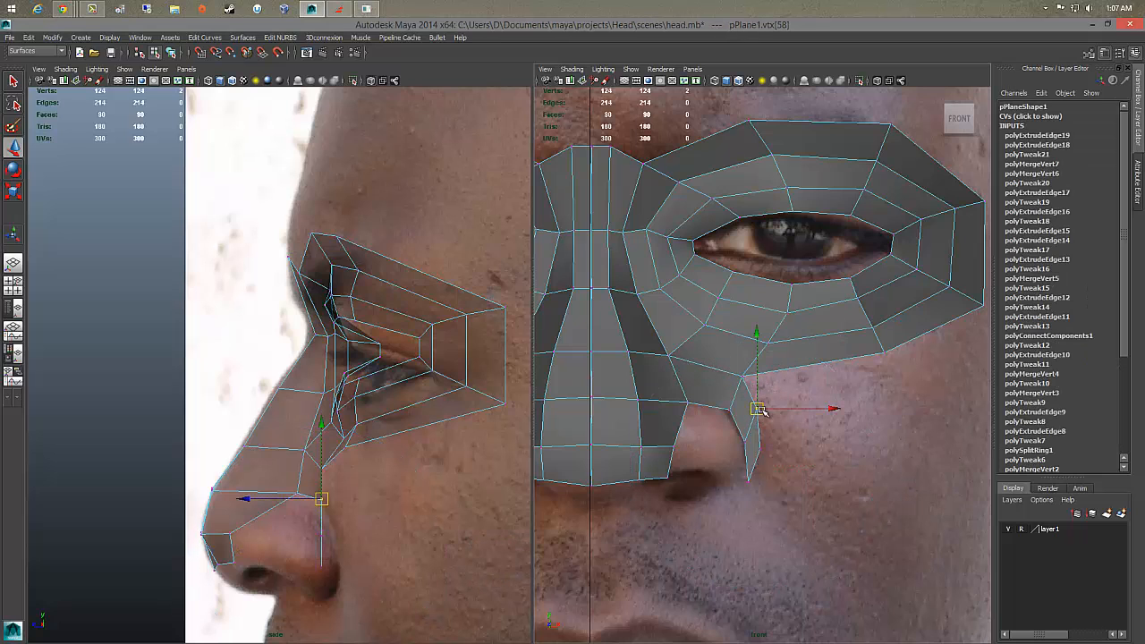
pyautogui.moveTo(758, 411); pyautogui.dragTo(784, 461)
pyautogui.click(760, 451)
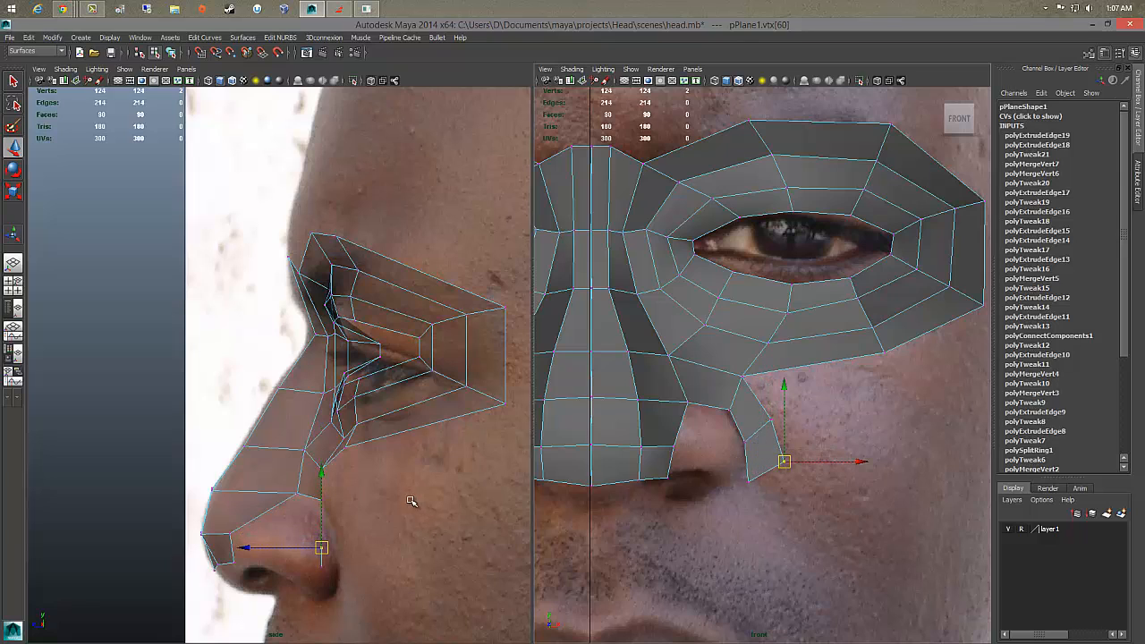
# Step: In the side view, shift the nostril strip's two lower vertex pairs backward, and push its two outer vertices farther back onto the cheek
pyautogui.moveTo(733, 415); pyautogui.dragTo(785, 450)
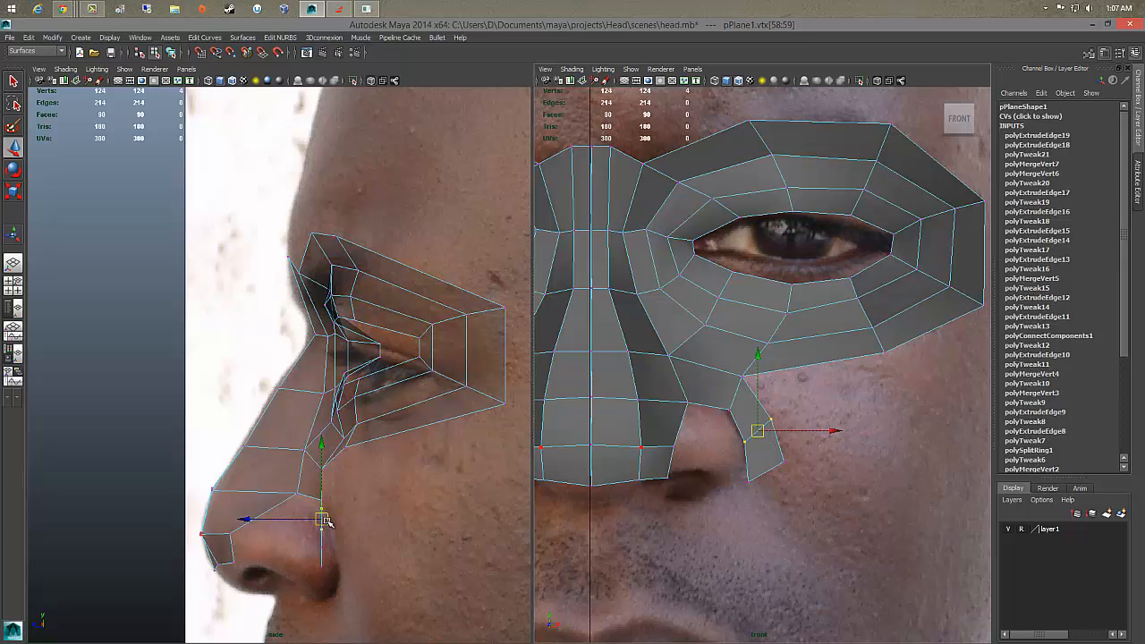
pyautogui.moveTo(325, 521); pyautogui.dragTo(341, 568)
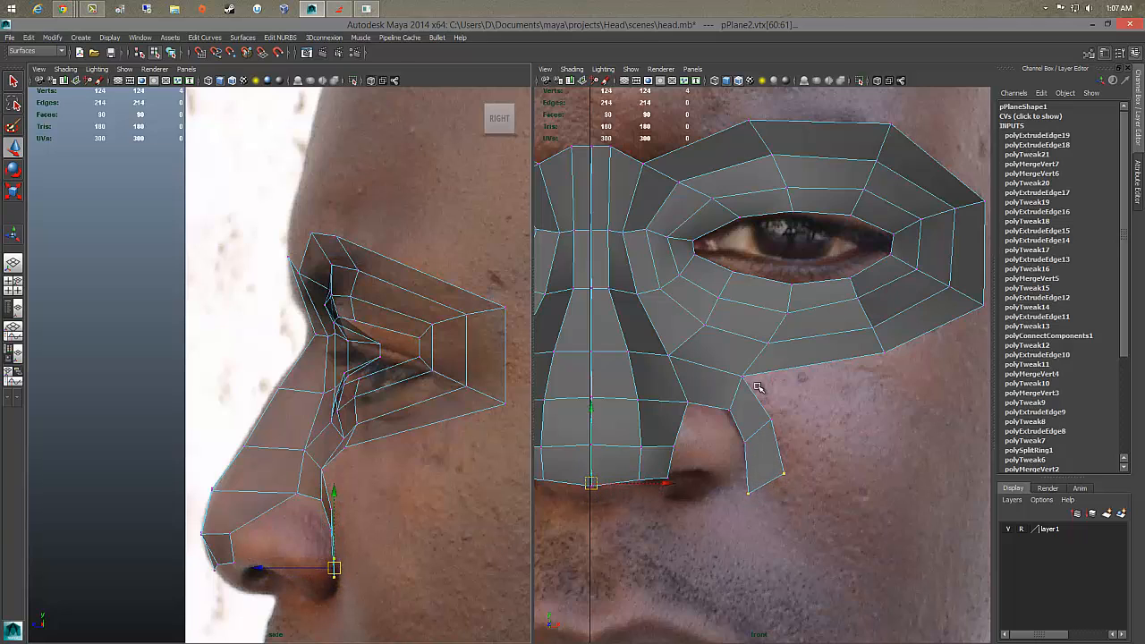
pyautogui.click(771, 418)
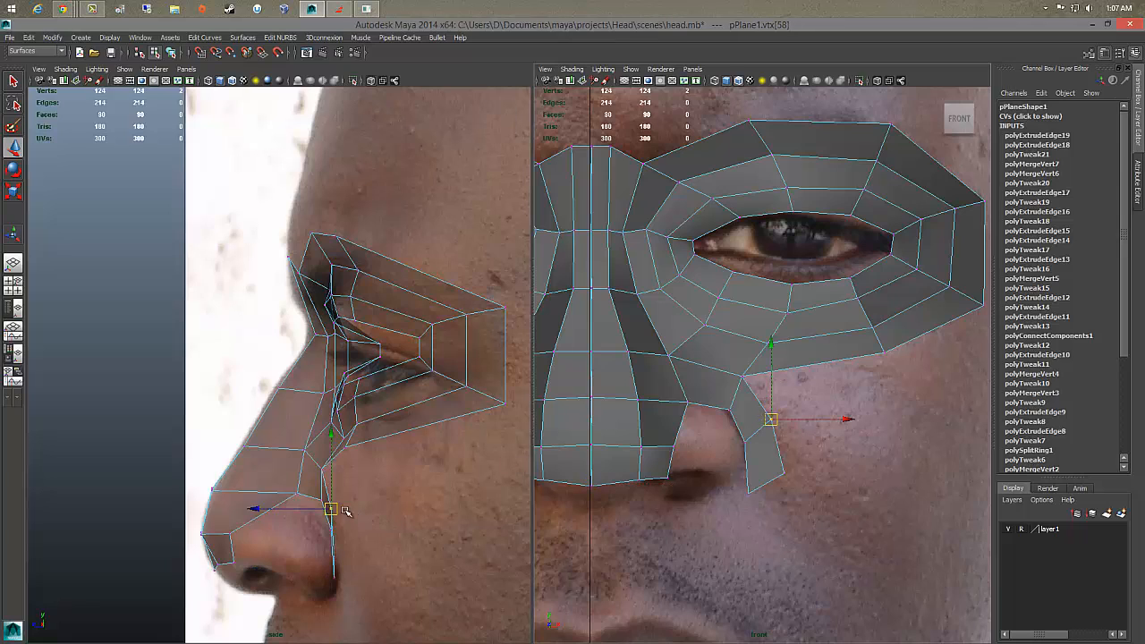
pyautogui.moveTo(345, 510); pyautogui.dragTo(366, 507, button='middle')
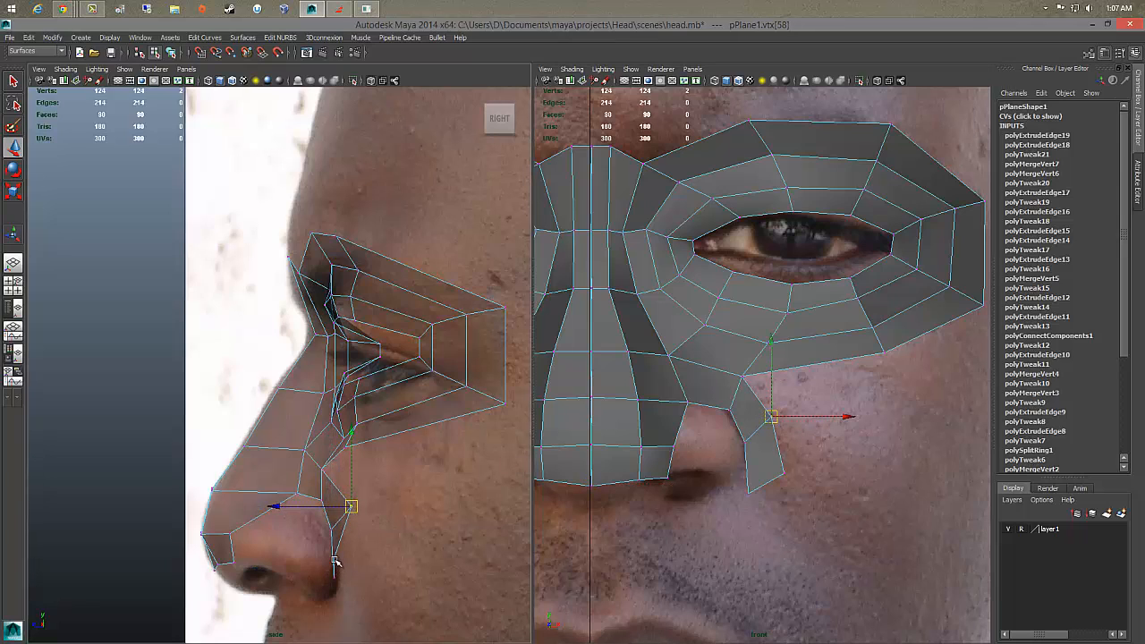
pyautogui.click(335, 559)
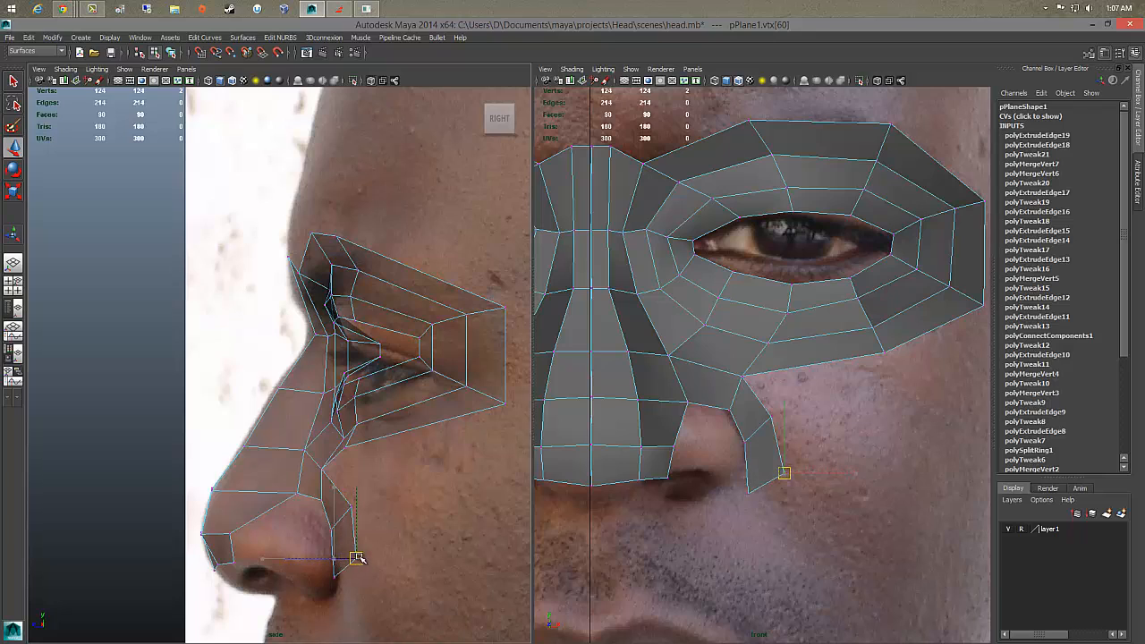
# Step: Nudge the nostril strip's two inner vertices and its topmost vertex slightly backward in the side view
pyautogui.click(334, 576)
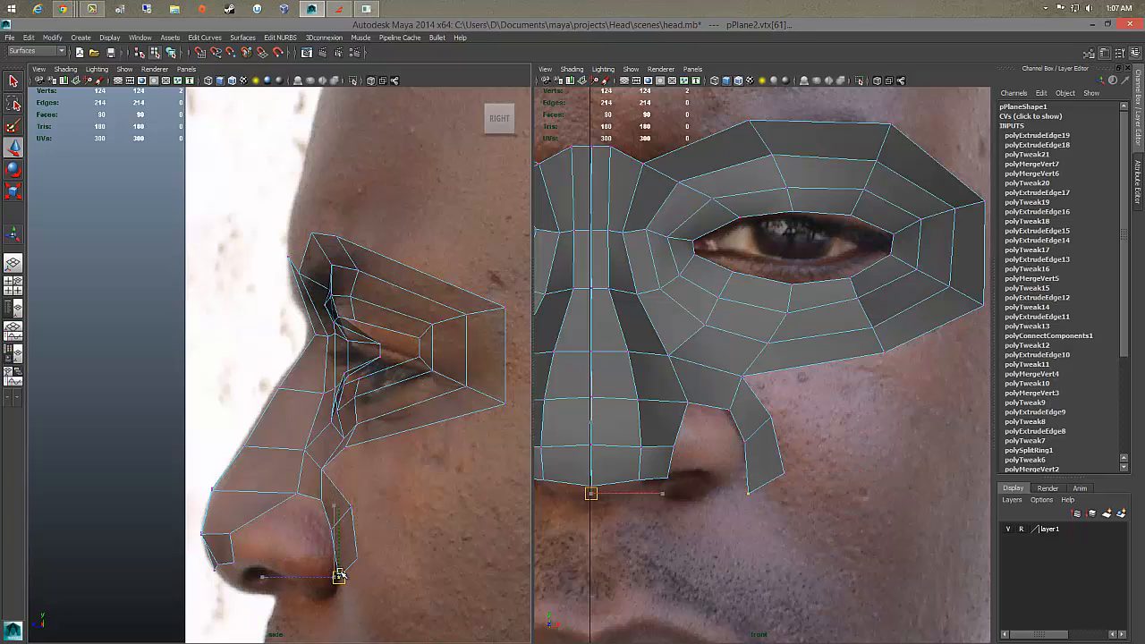
pyautogui.click(331, 528)
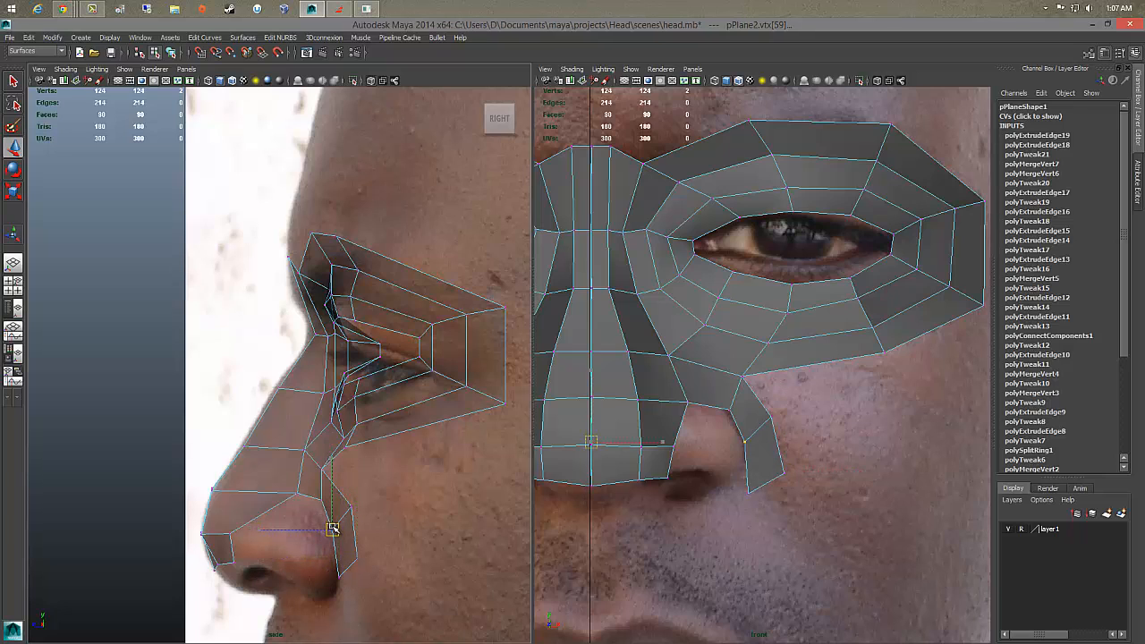
pyautogui.press('w')
pyautogui.click(327, 470)
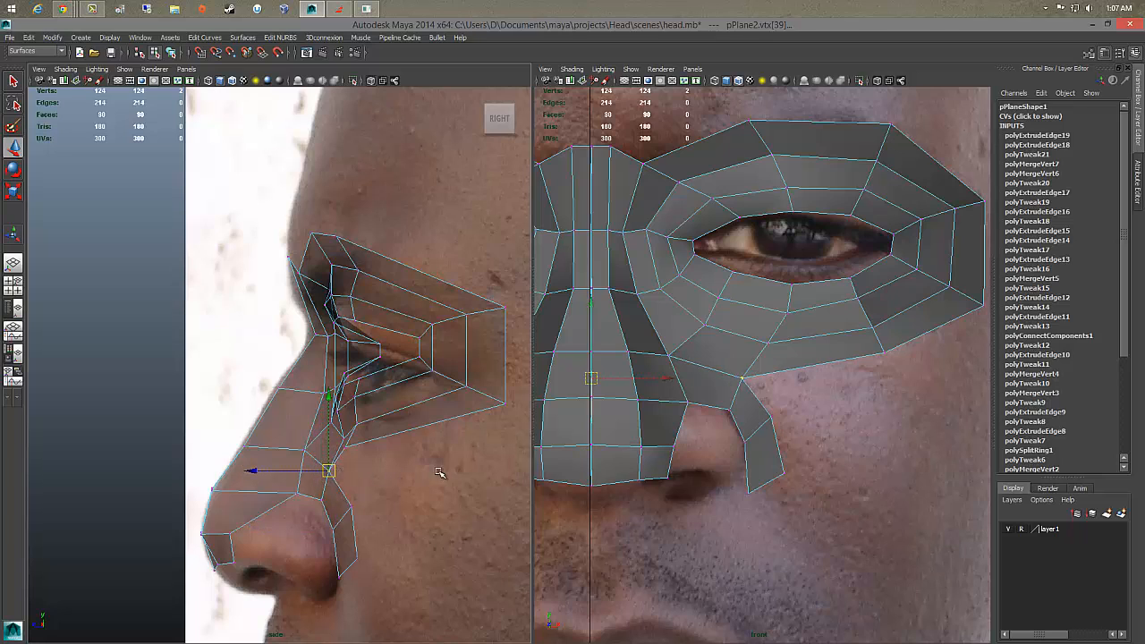
# Step: Bridge the nostril strip's upper inner edge to the facing nose-side edge using a linear path with 0 divisions
pyautogui.moveTo(736, 359); pyautogui.dragTo(729, 332, button='right')
pyautogui.click(739, 424)
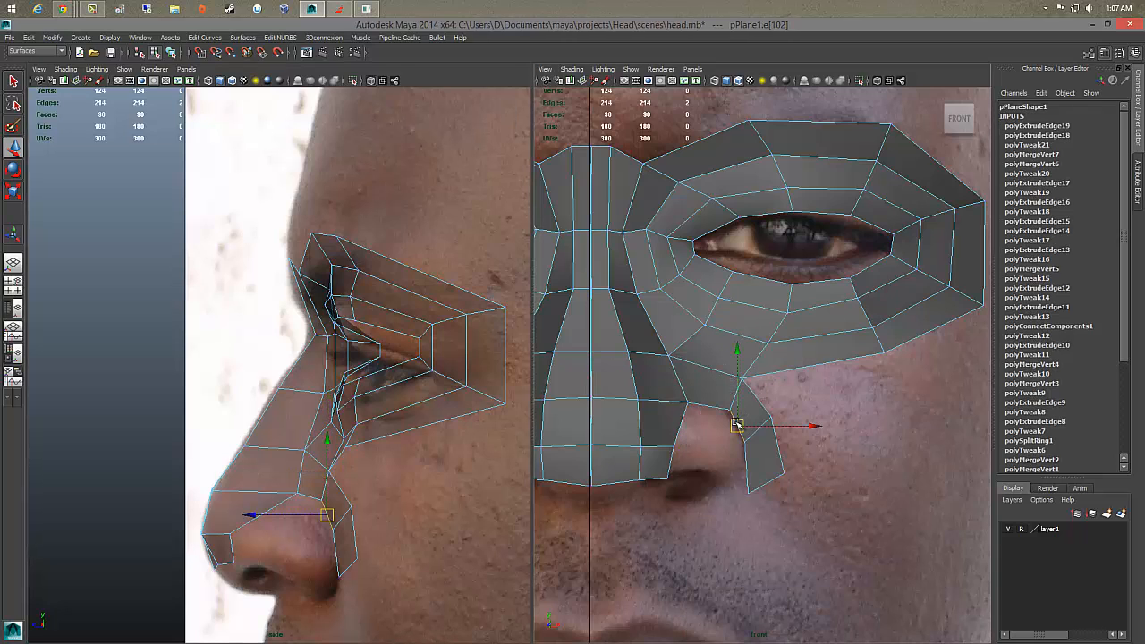
pyautogui.keyDown('shift'); pyautogui.click(682, 424); pyautogui.keyUp('shift')
pyautogui.keyDown('shift'); pyautogui.rightClick(681, 423); pyautogui.keyUp('shift')
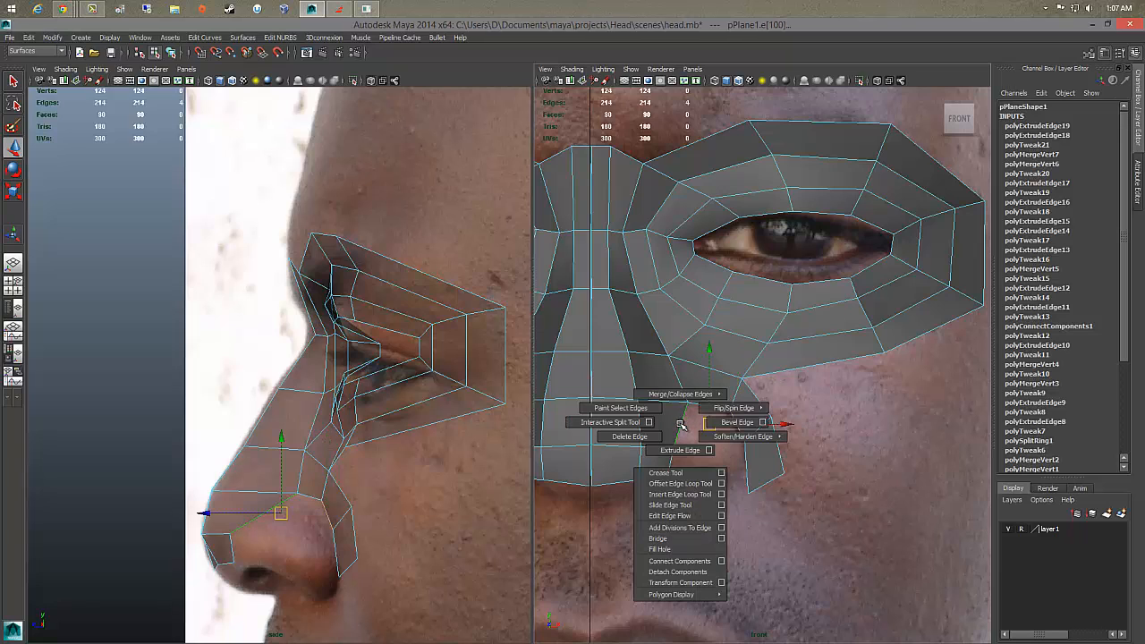
pyautogui.keyDown('shift'); pyautogui.moveTo(679, 423); pyautogui.dragTo(720, 538, button='right'); pyautogui.keyUp('shift')
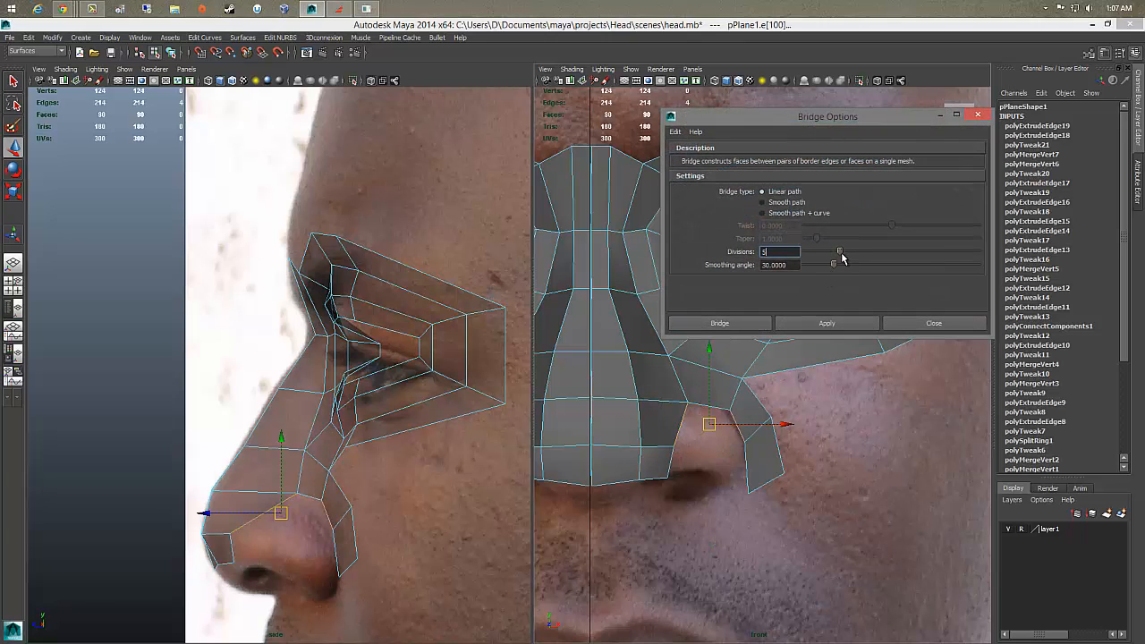
pyautogui.moveTo(839, 253); pyautogui.dragTo(702, 234)
pyautogui.click(794, 323)
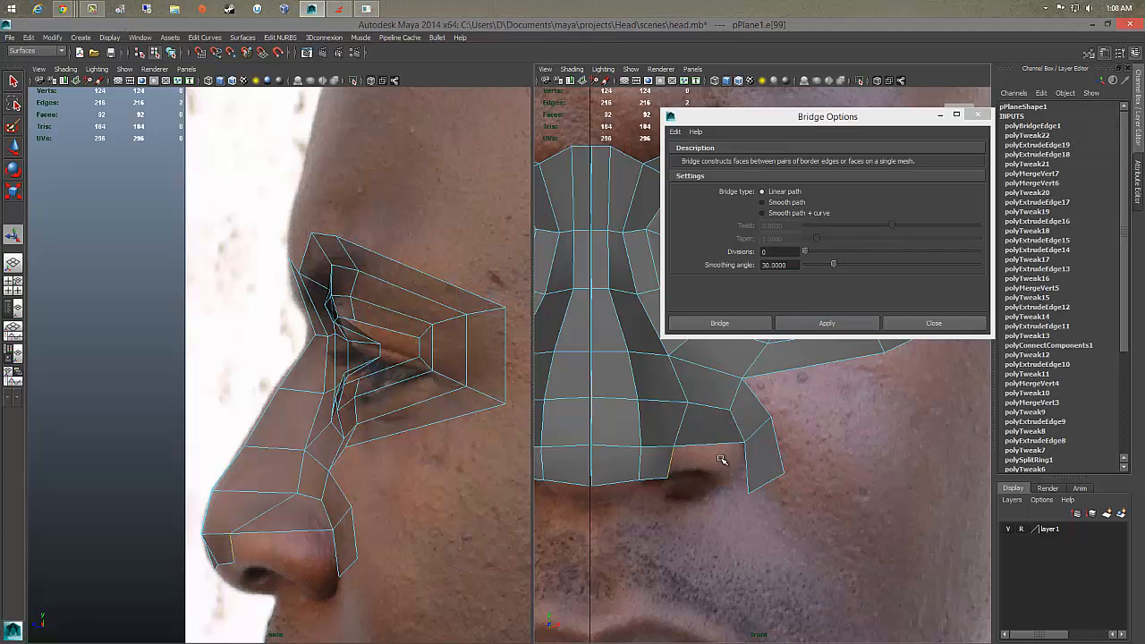
# Step: Bridge the lower pair of facing edges across the nostril with the same settings and close the bridge options
pyautogui.click(749, 452)
pyautogui.click(802, 327)
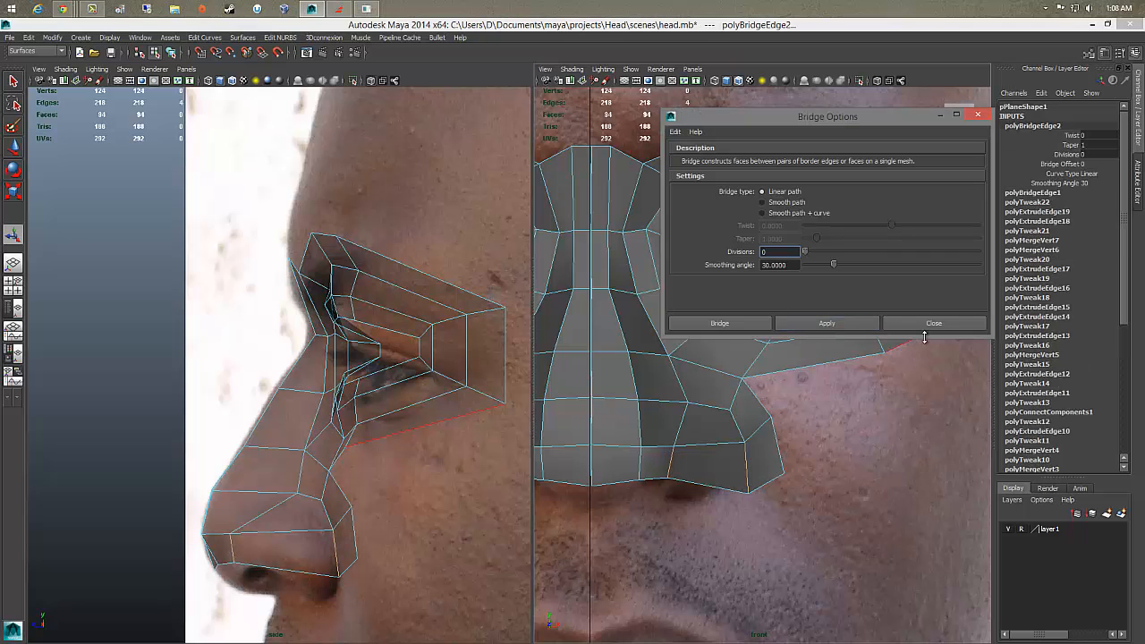
pyautogui.click(912, 324)
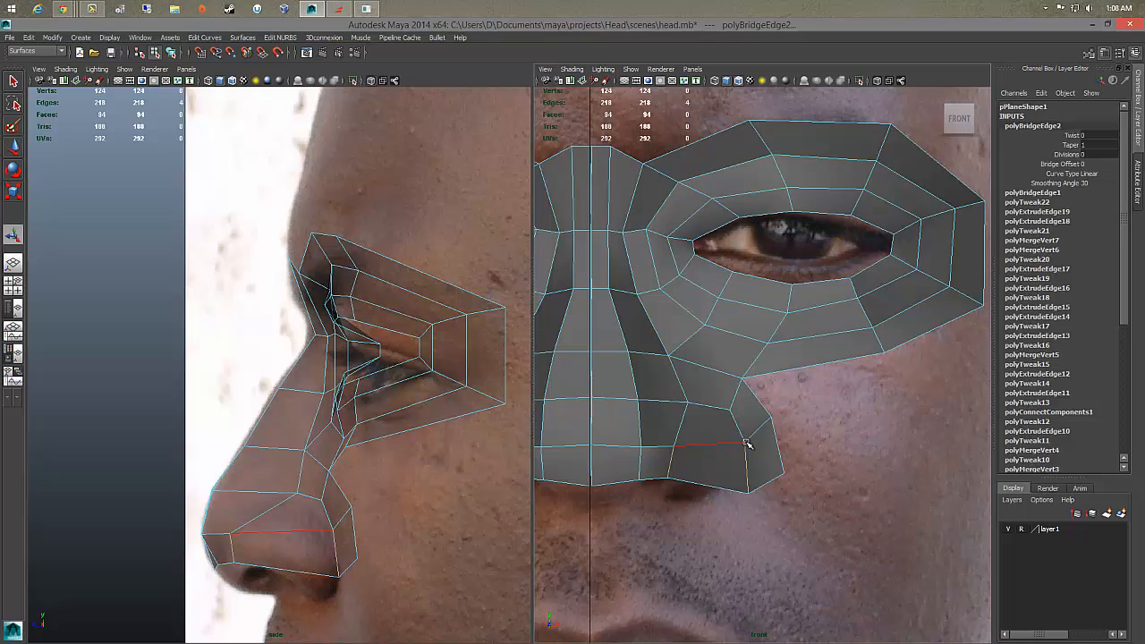
# Step: Turn on X-ray shading in the front view and fit the nostril's lower outer and lower inner corner vertices to the photo's nostril rim
pyautogui.click(877, 80)
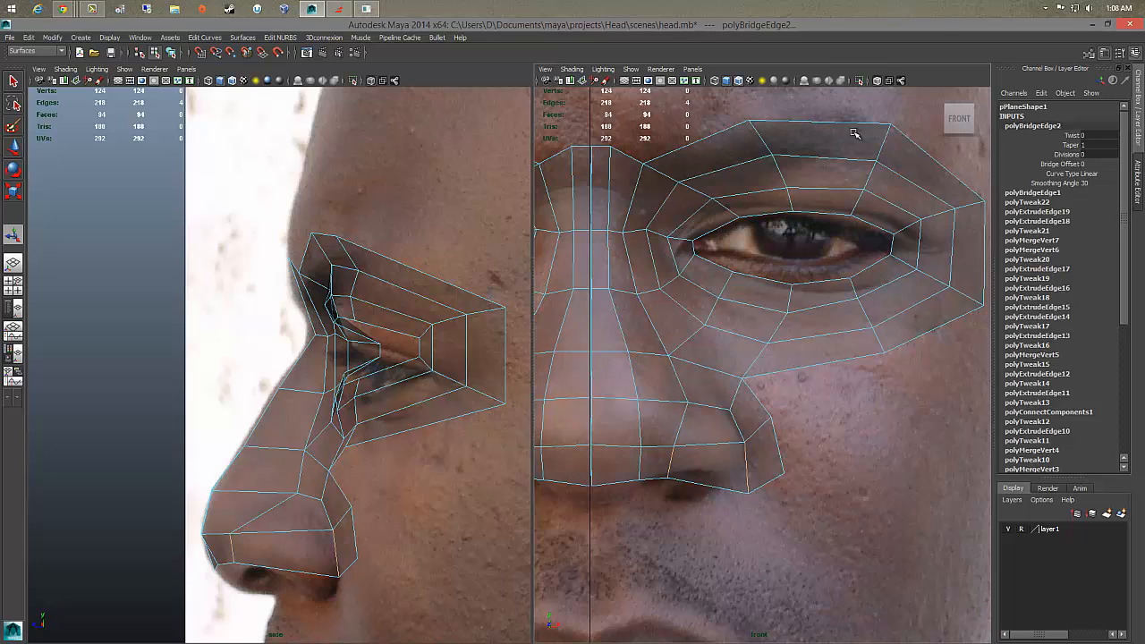
pyautogui.moveTo(747, 481); pyautogui.dragTo(713, 365, button='right')
pyautogui.click(746, 499)
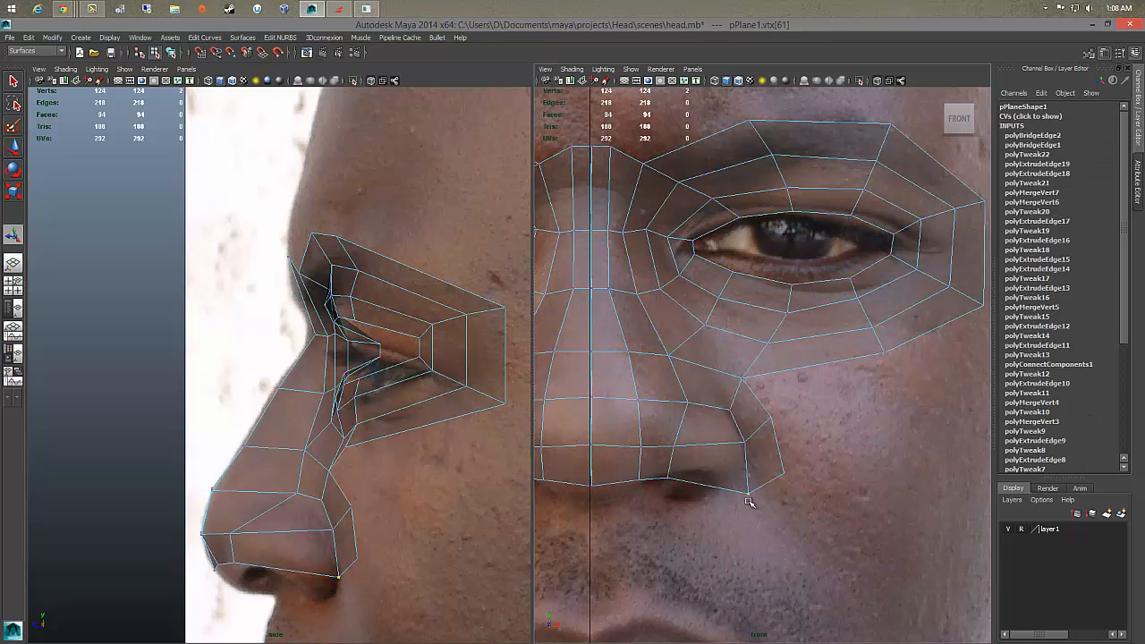
pyautogui.press('w')
pyautogui.moveTo(746, 492)
pyautogui.mouseDown()
pyautogui.moveTo(736, 481)
pyautogui.moveTo(727, 499)
pyautogui.mouseUp()
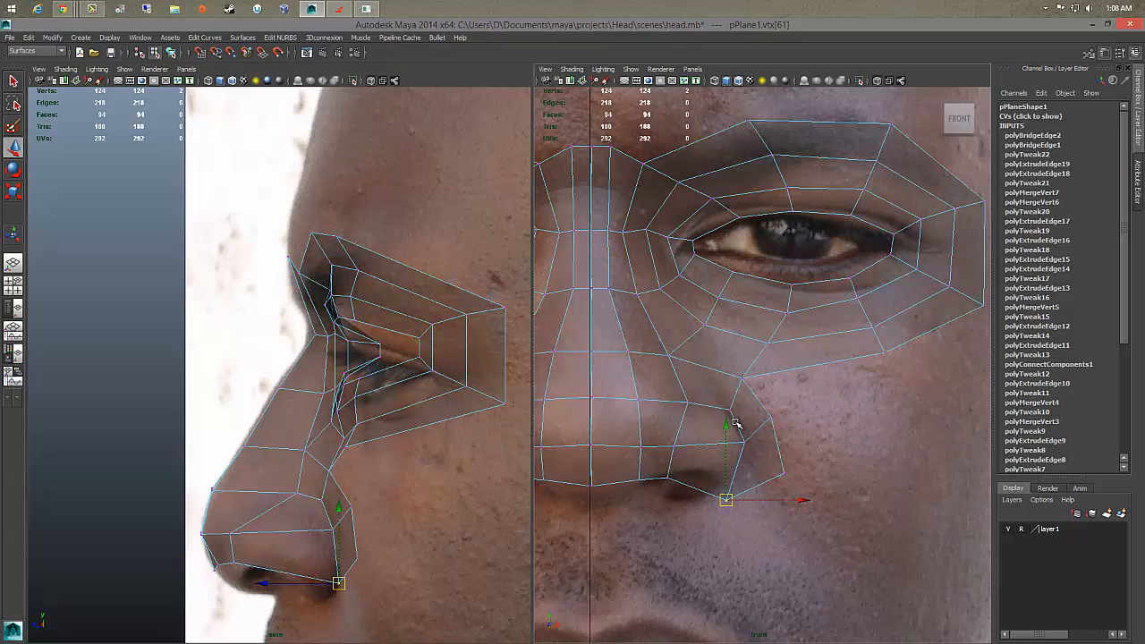
pyautogui.click(664, 469)
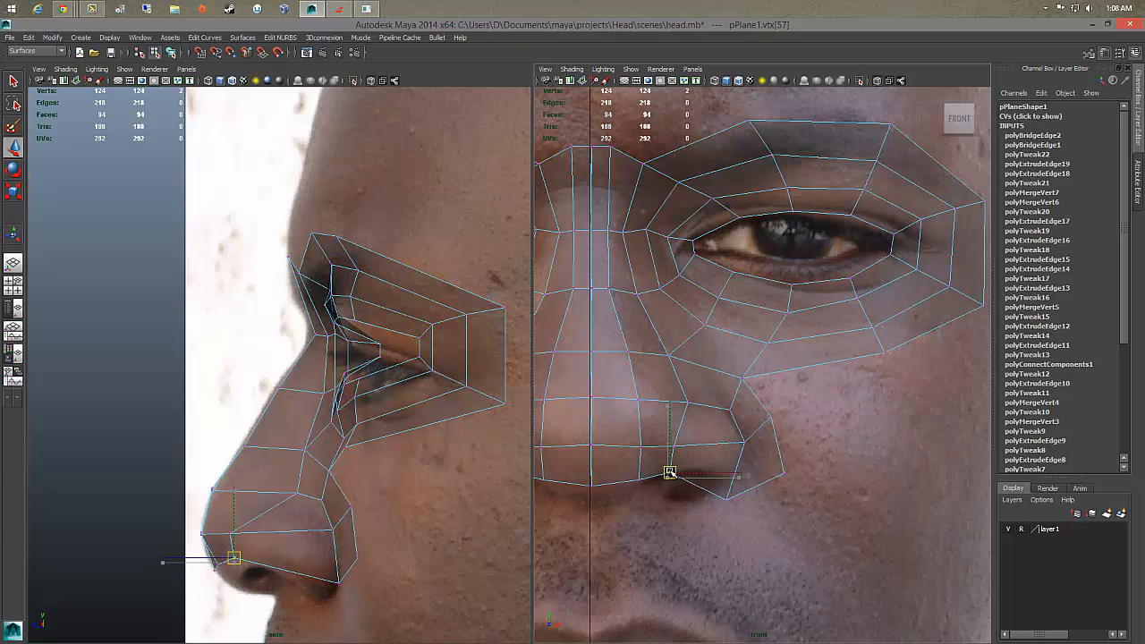
pyautogui.click(730, 500)
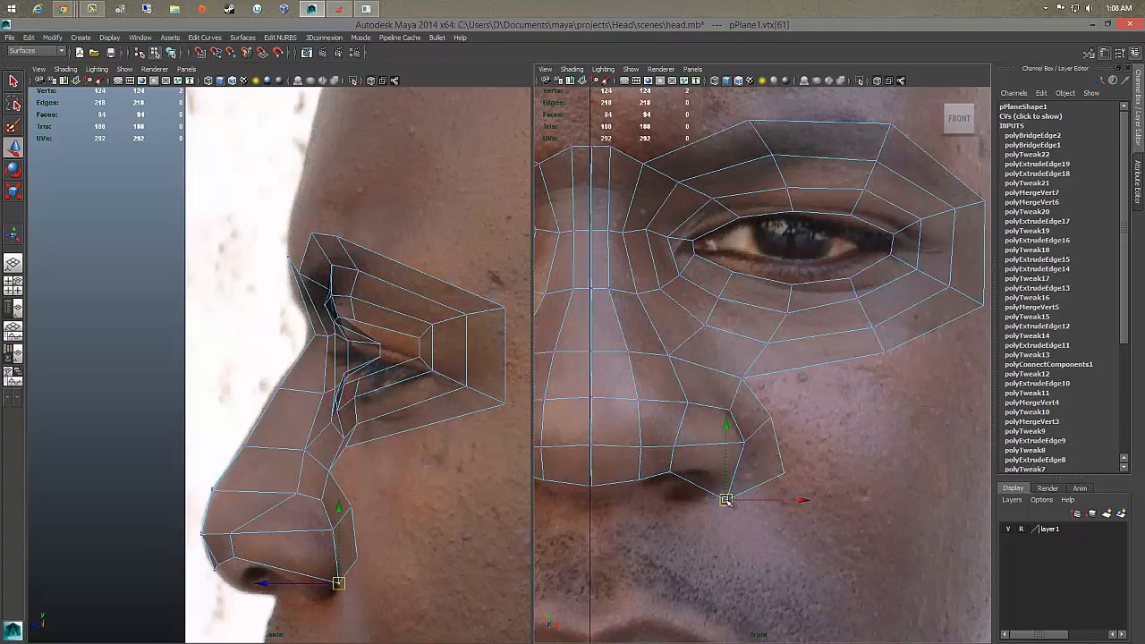
pyautogui.moveTo(727, 499); pyautogui.dragTo(727, 491)
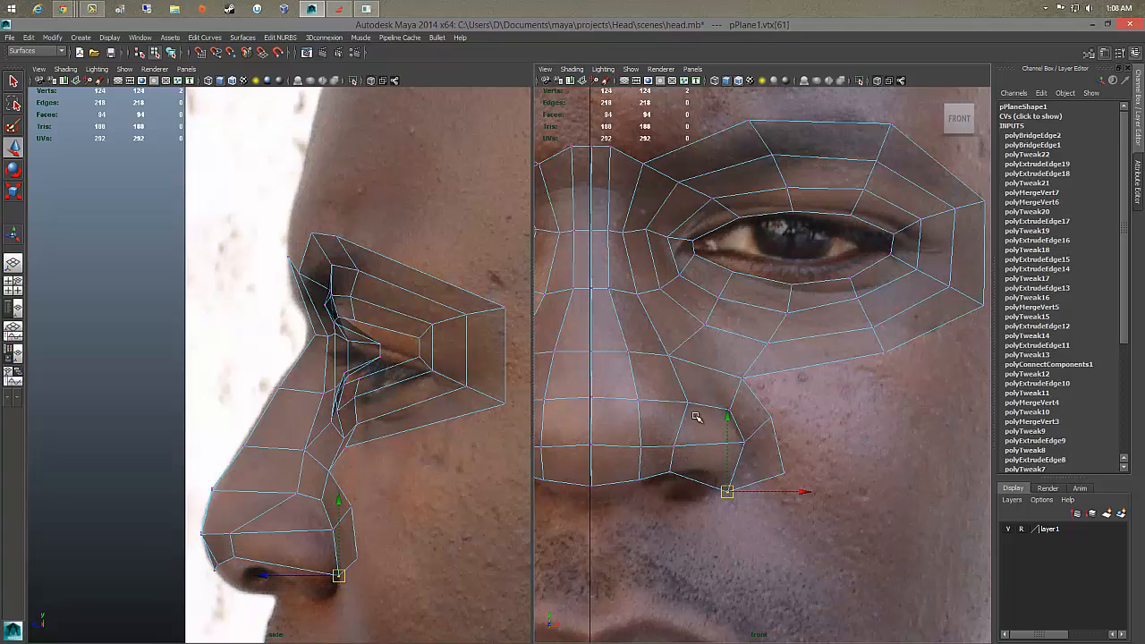
# Step: In the front view, shift the vertex above the nostril wing slightly outward and down, and lower the wing's upper outer vertex along the crease
pyautogui.click(739, 379)
pyautogui.moveTo(741, 378); pyautogui.dragTo(749, 382)
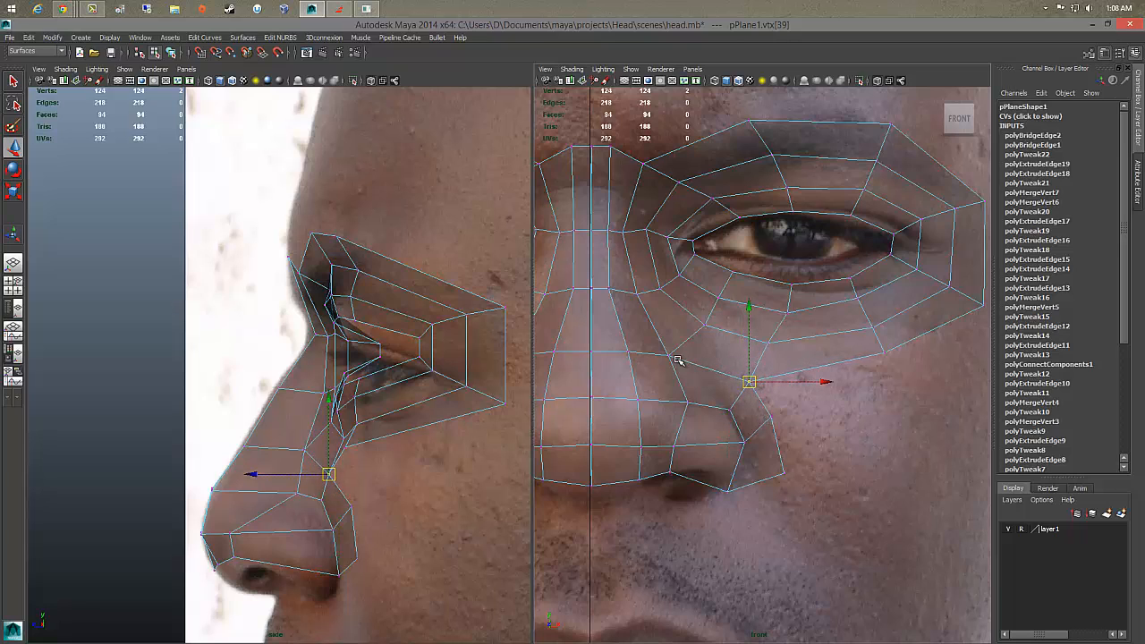
pyautogui.scroll(-2, 678, 358)
pyautogui.scroll(-1, 680, 356)
pyautogui.keyDown('alt'); pyautogui.moveTo(679, 356); pyautogui.dragTo(669, 334, button='middle'); pyautogui.keyUp('alt')
pyautogui.scroll(2, 680, 314)
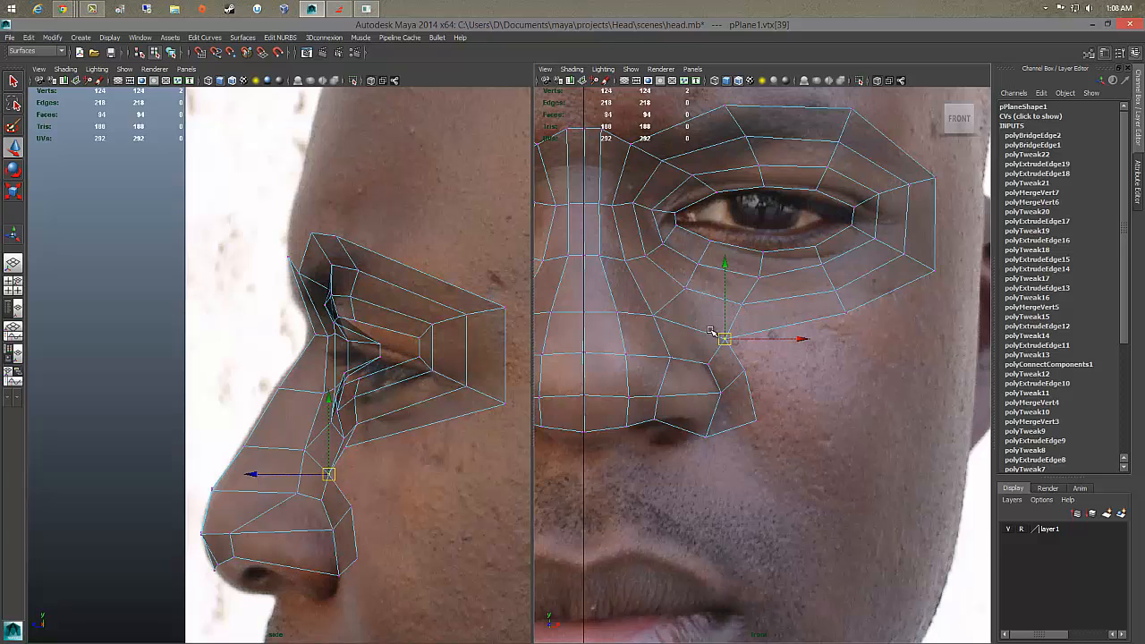
pyautogui.scroll(-1, 815, 343)
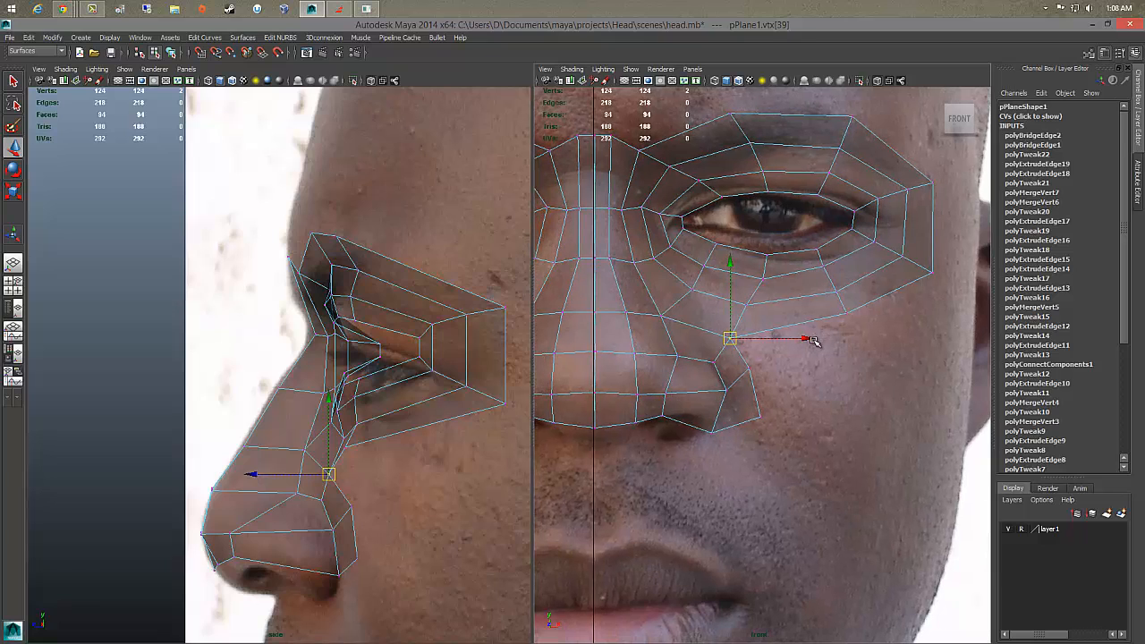
pyautogui.click(747, 367)
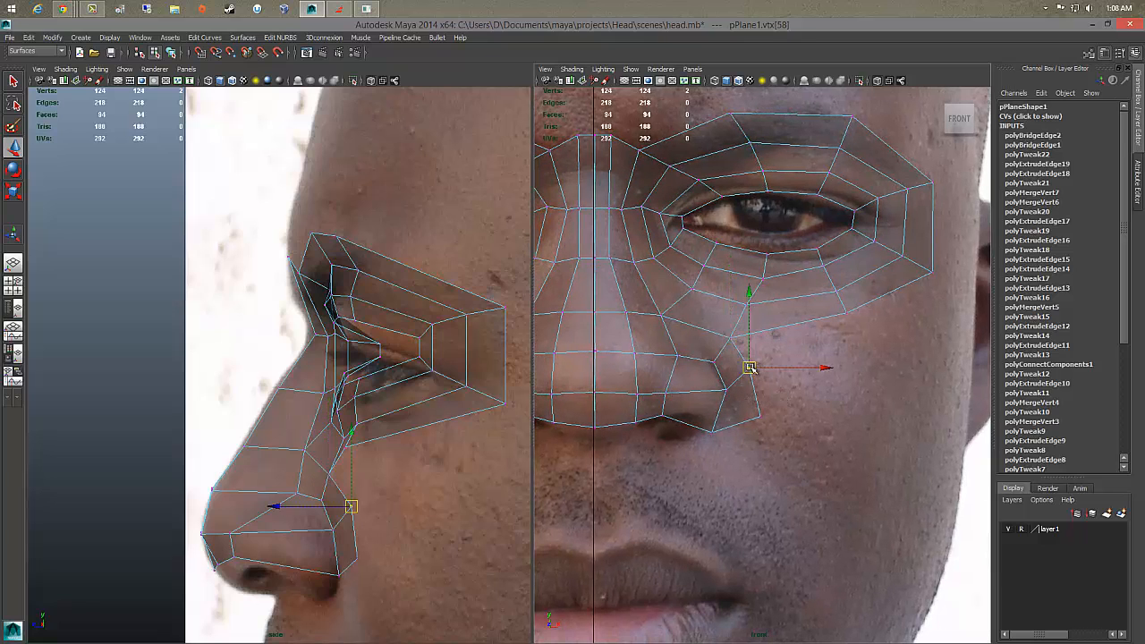
pyautogui.moveTo(748, 367)
pyautogui.mouseDown()
pyautogui.moveTo(754, 390)
pyautogui.moveTo(750, 379)
pyautogui.mouseUp()
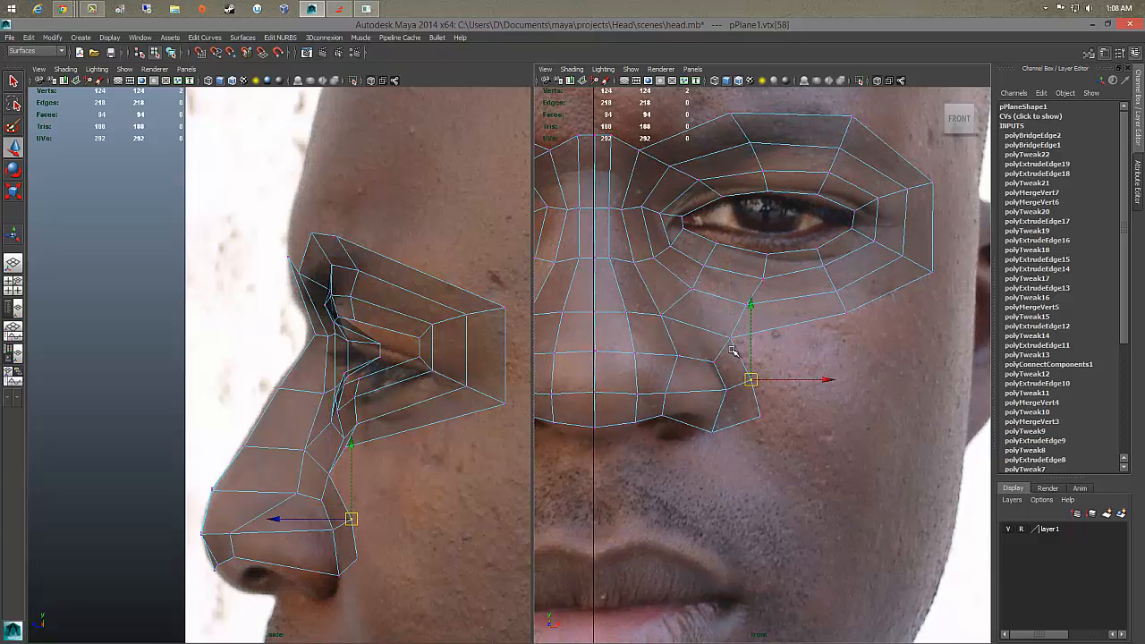
pyautogui.scroll(-2, 759, 335)
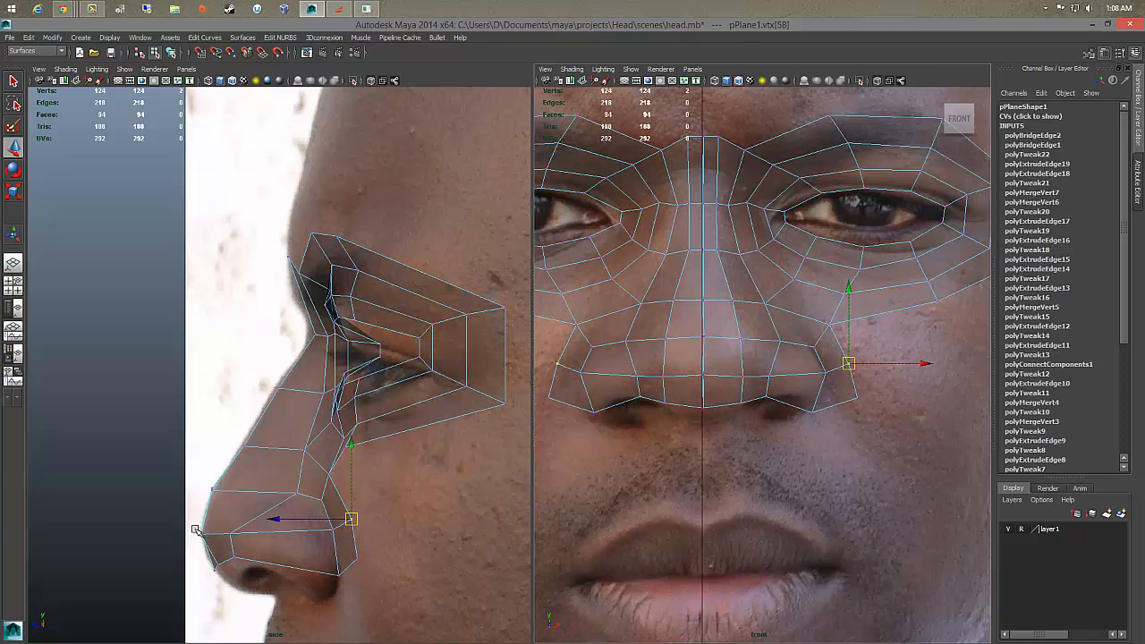
# Step: In the side view, adjust the nose tip and underside vertices to the profile, and nudge the vertex pair above the nostril slightly forward
pyautogui.moveTo(191, 525); pyautogui.dragTo(205, 539)
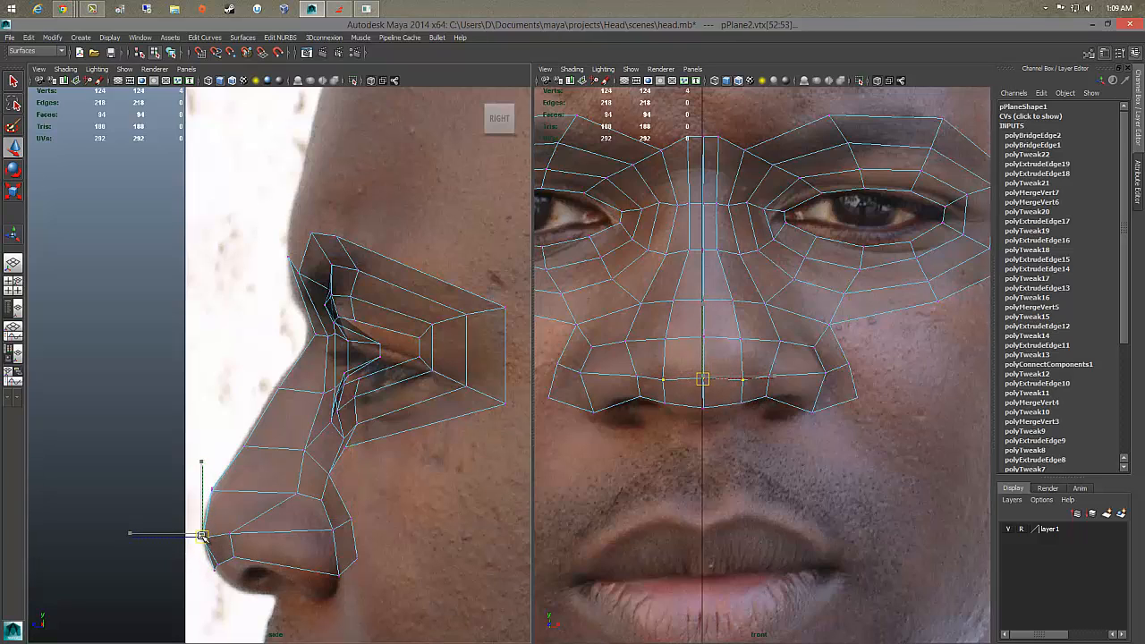
pyautogui.moveTo(204, 555); pyautogui.dragTo(194, 529)
pyautogui.click(231, 557)
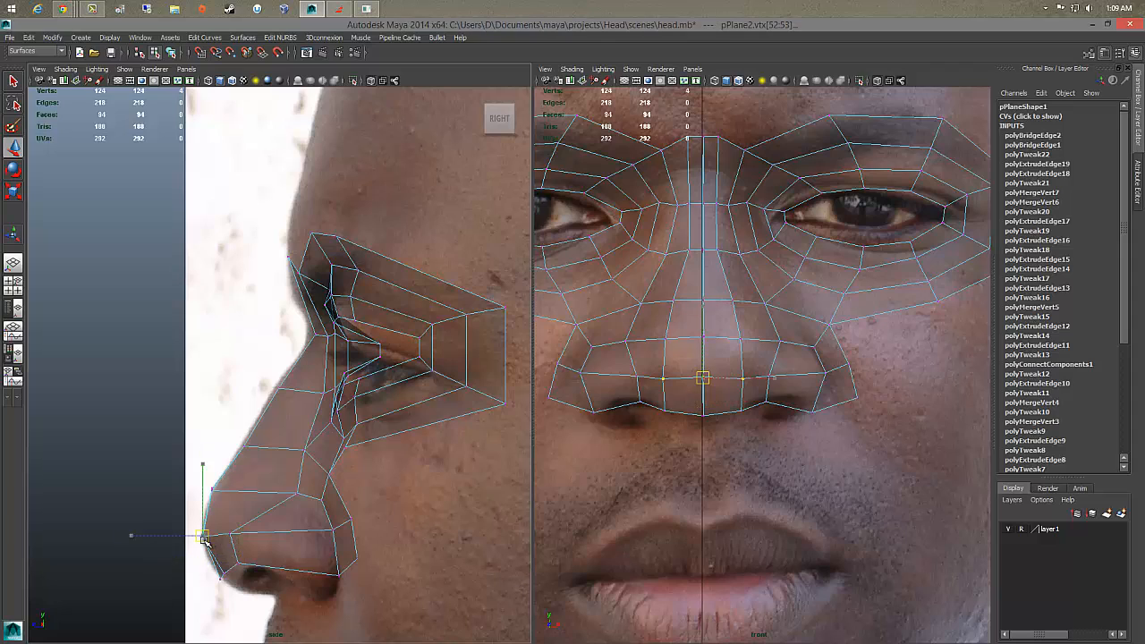
pyautogui.click(296, 494)
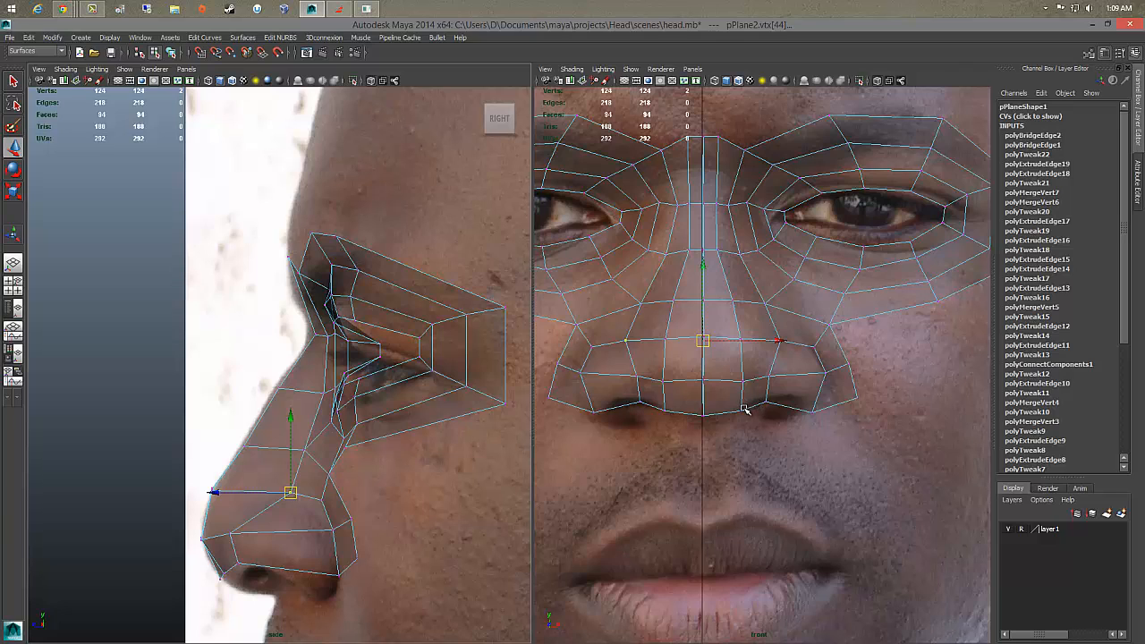
# Step: Extrude the nose tip's bottom edges on both sides about 0.72 units backward and 0.23 down along the underside of the nose
pyautogui.moveTo(745, 409); pyautogui.dragTo(741, 331, button='right')
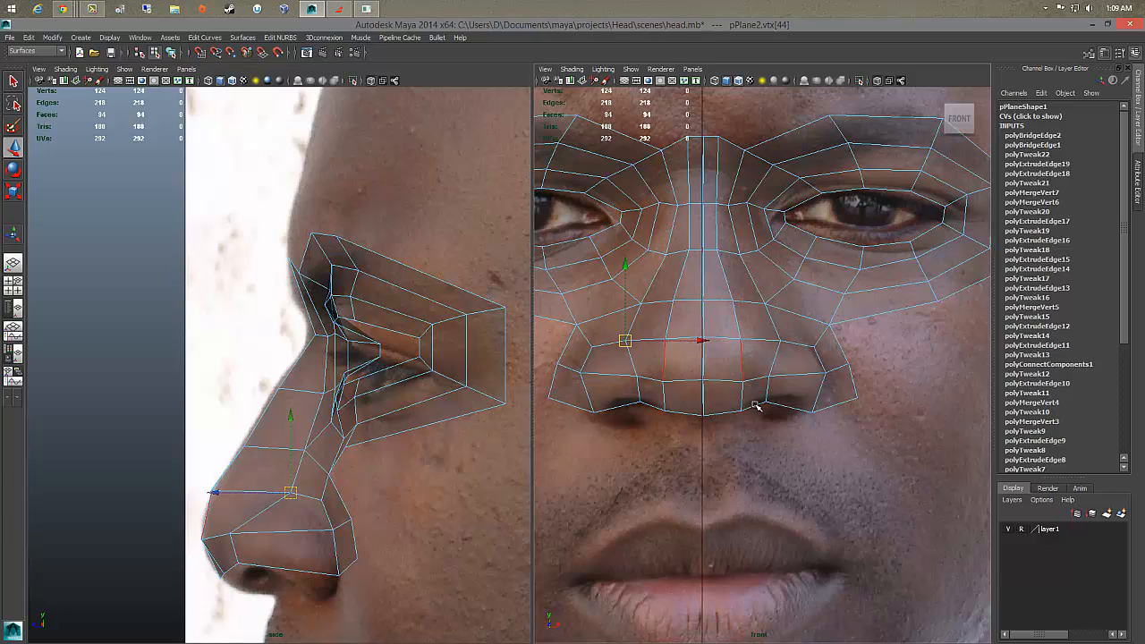
pyautogui.click(754, 409)
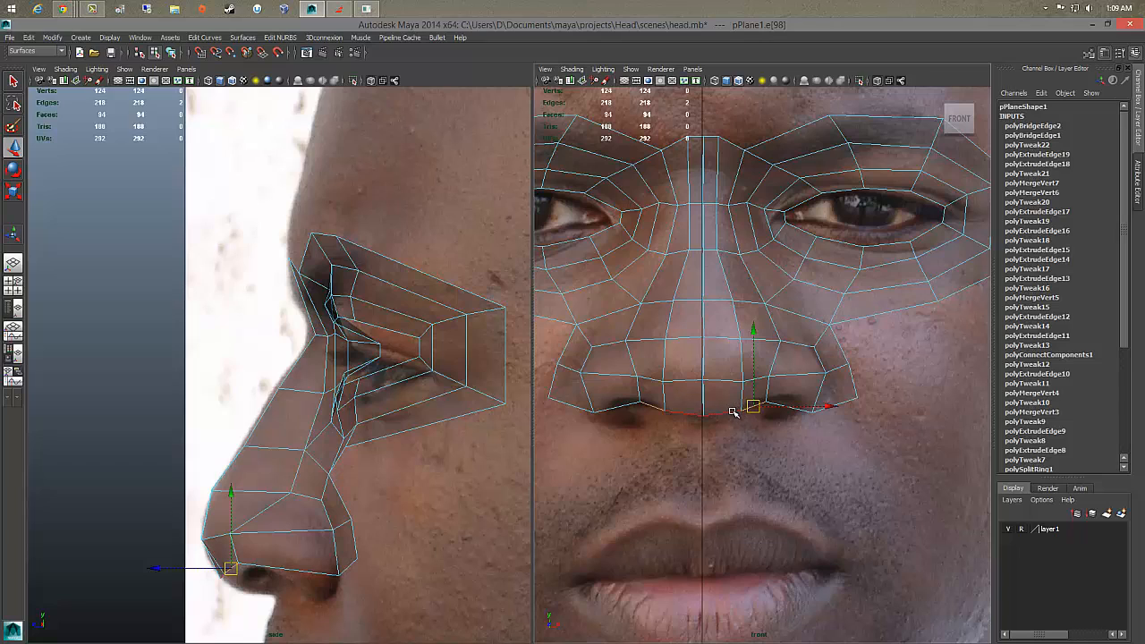
pyautogui.keyDown('shift'); pyautogui.click(808, 409); pyautogui.keyUp('shift')
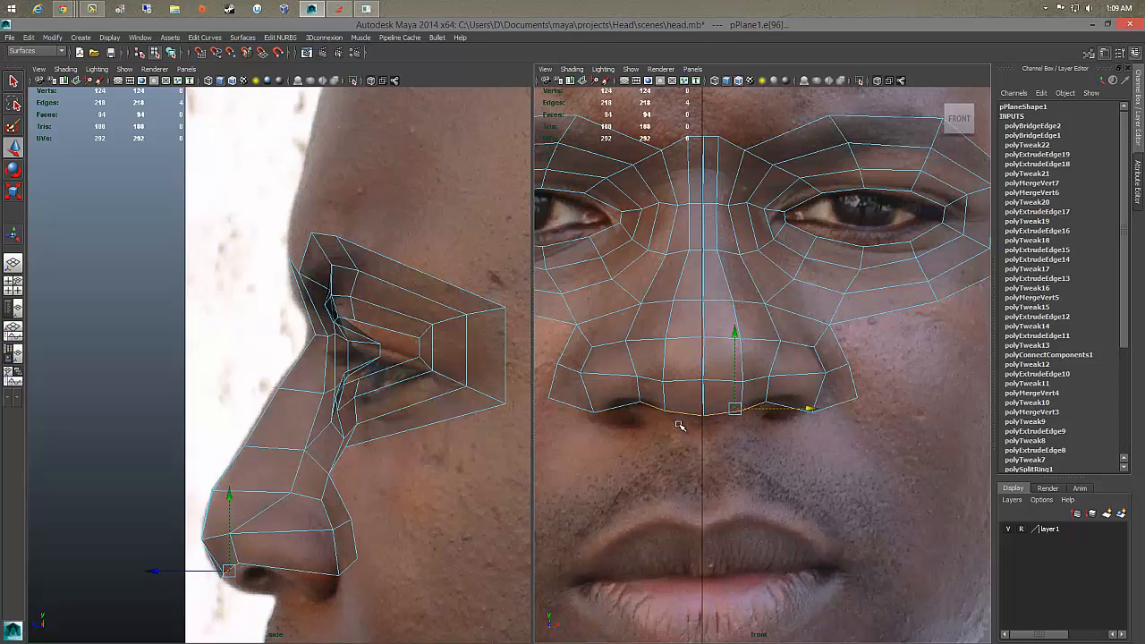
pyautogui.keyDown('shift'); pyautogui.rightClick(701, 408); pyautogui.keyUp('shift')
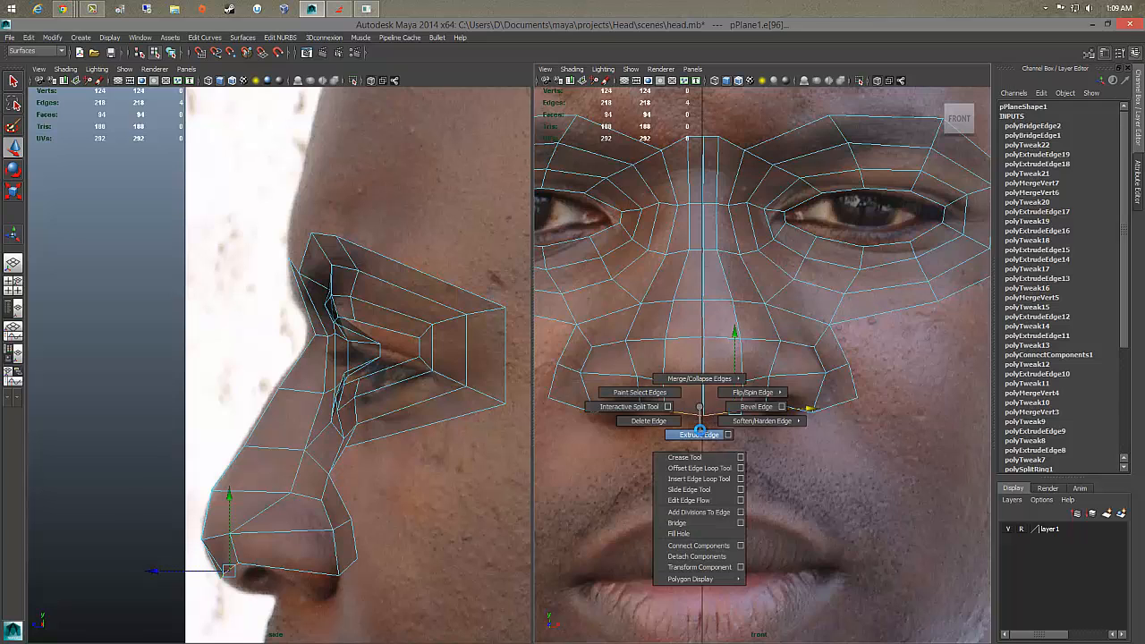
pyautogui.click(699, 435)
pyautogui.click(234, 575)
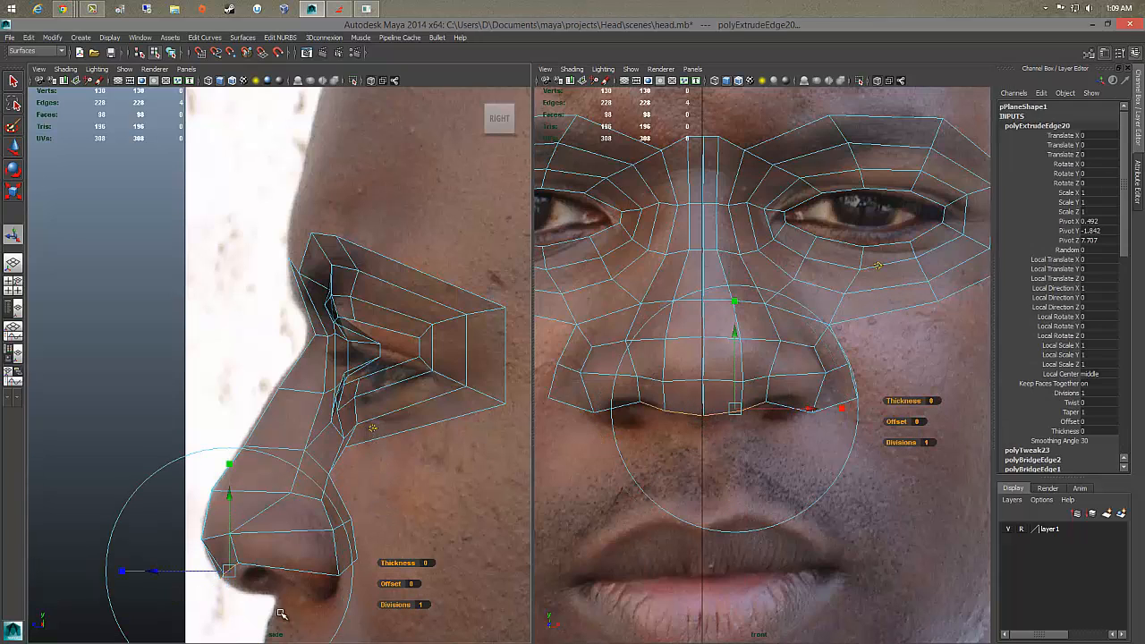
pyautogui.moveTo(237, 575); pyautogui.dragTo(285, 587)
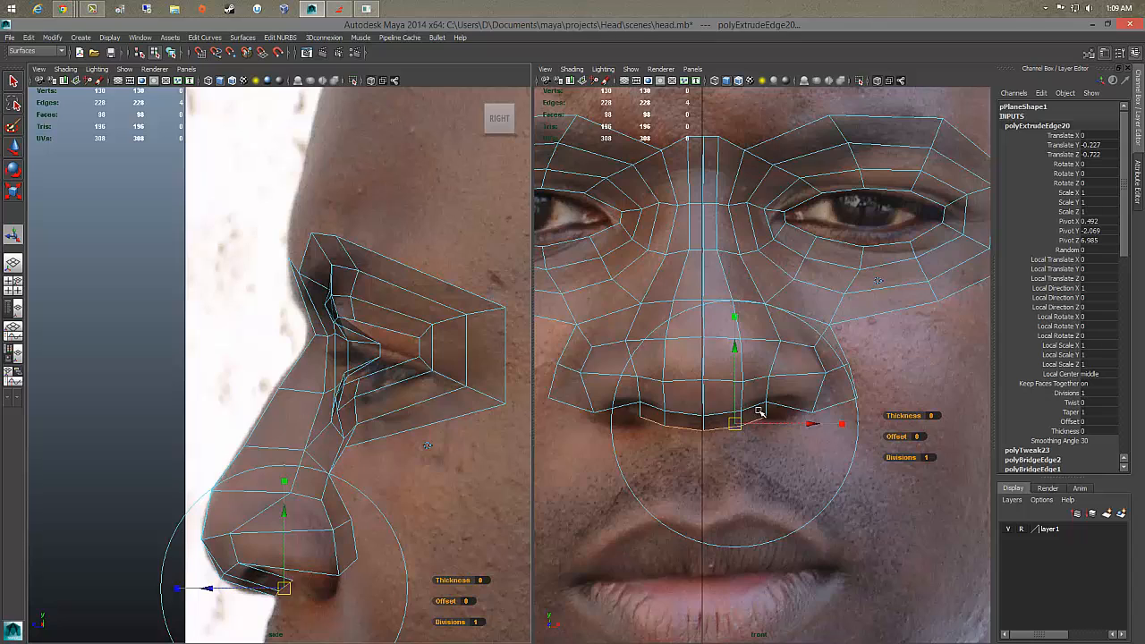
# Step: In the front view, reposition the new underside strip's outer vertex and shift the two vertices along the nostril's inner side toward the nose center
pyautogui.moveTo(759, 411); pyautogui.dragTo(721, 363, button='right')
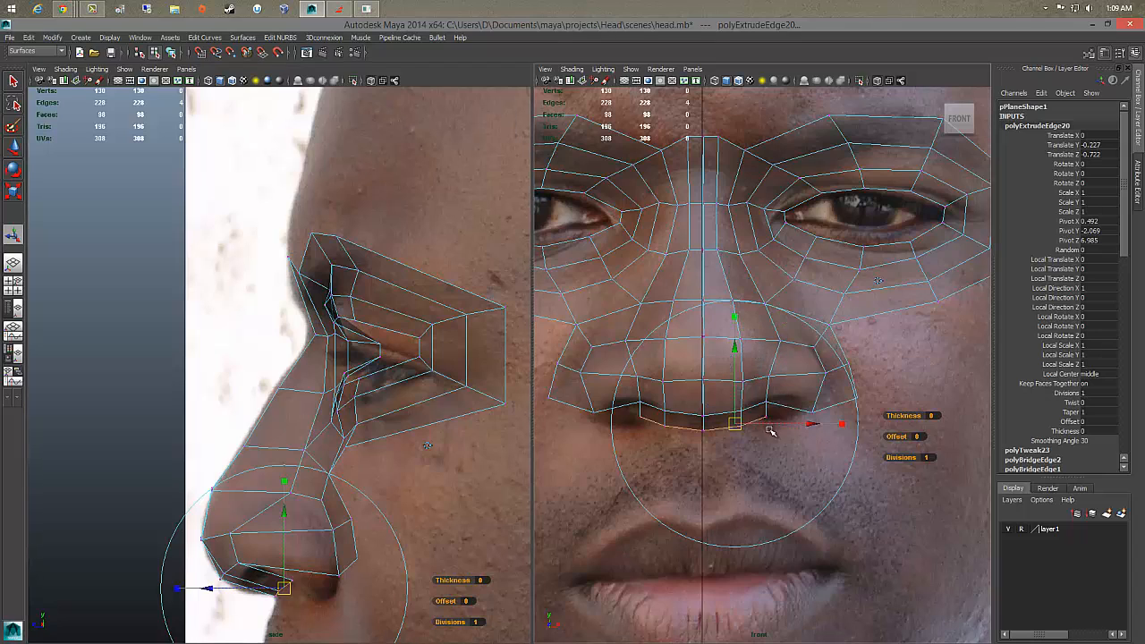
pyautogui.scroll(5, 770, 432)
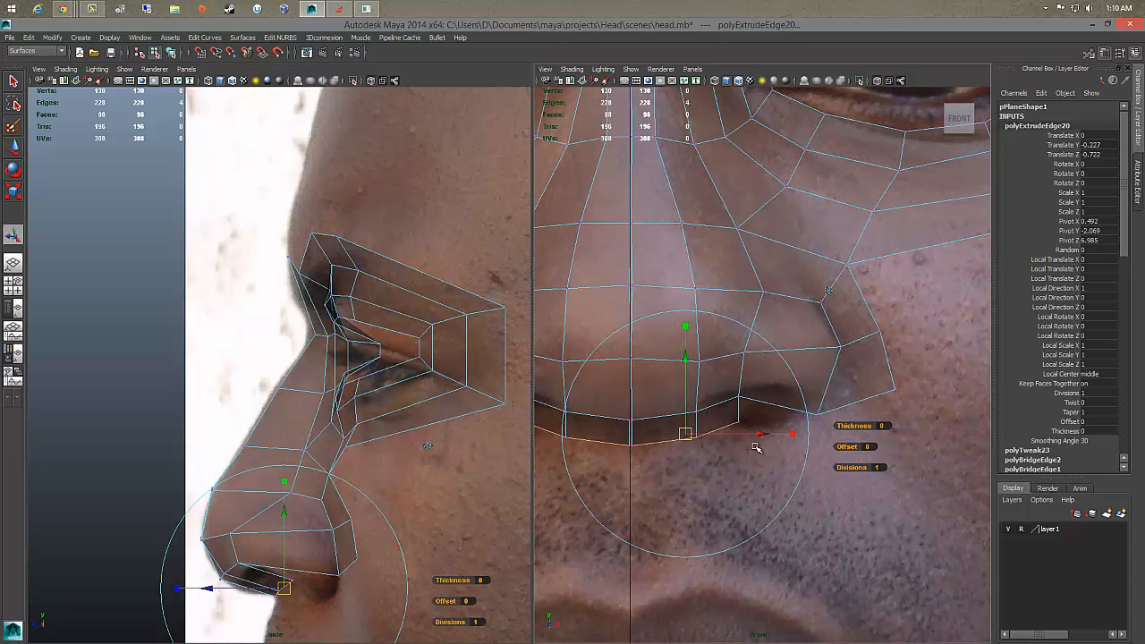
pyautogui.press('w')
pyautogui.moveTo(763, 459); pyautogui.dragTo(732, 431)
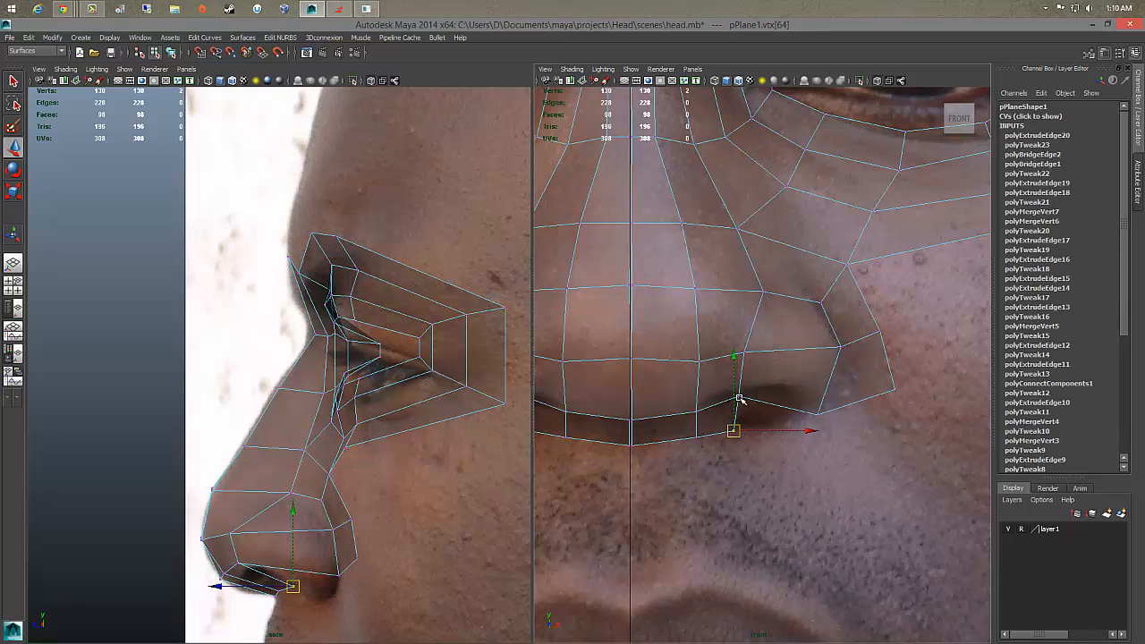
pyautogui.click(745, 402)
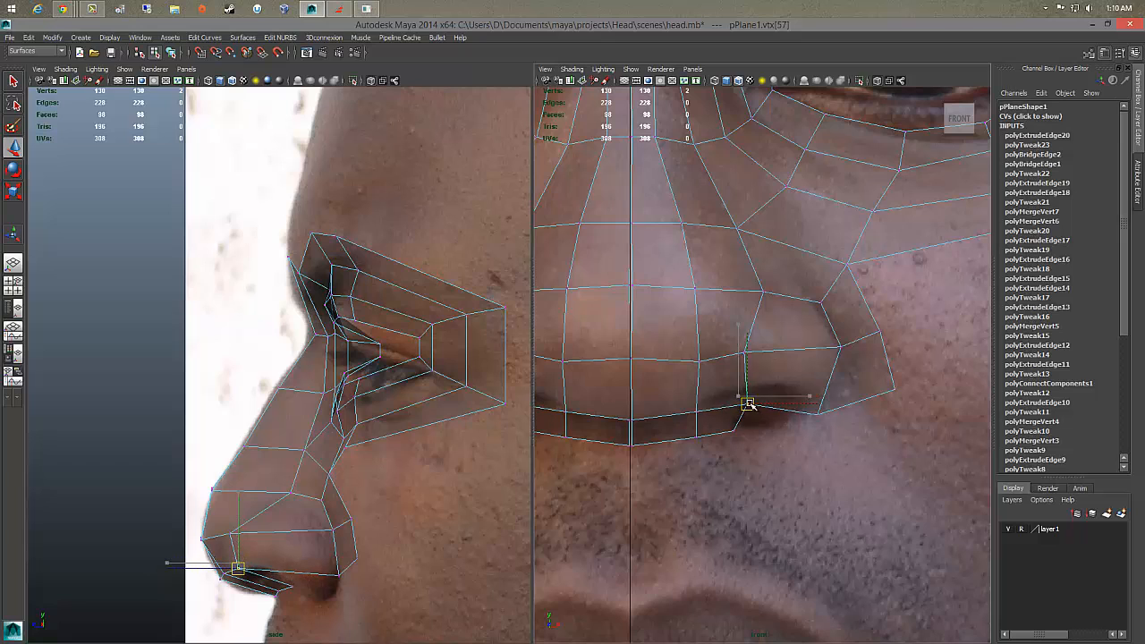
pyautogui.click(749, 351)
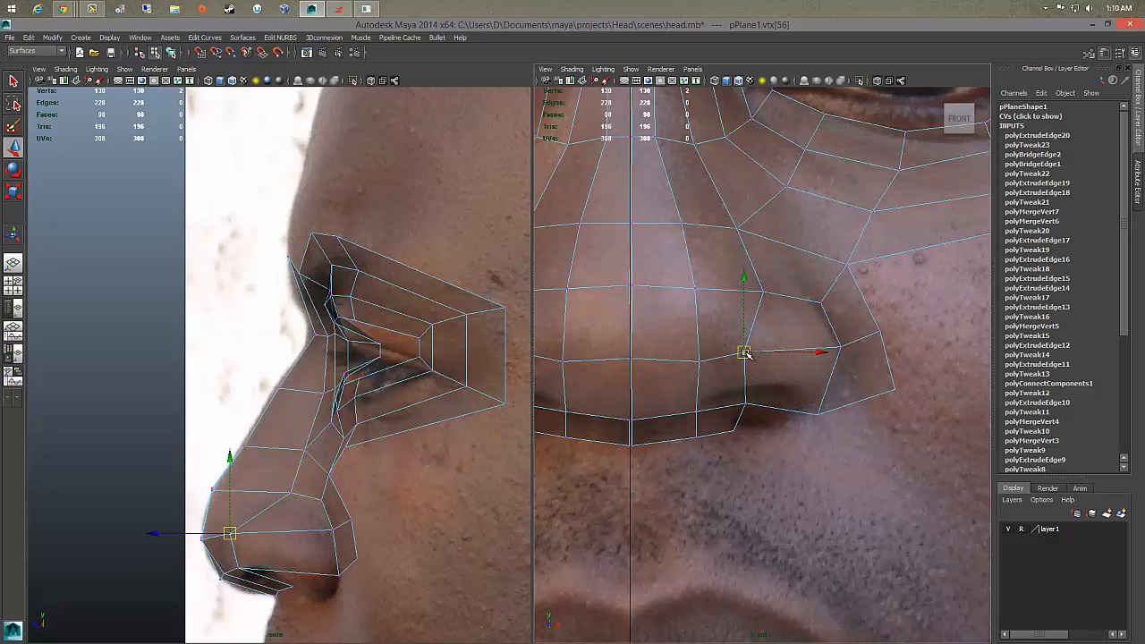
pyautogui.moveTo(748, 351)
pyautogui.mouseDown()
pyautogui.moveTo(759, 354)
pyautogui.moveTo(734, 355)
pyautogui.mouseUp()
pyautogui.moveTo(735, 399)
pyautogui.mouseDown()
pyautogui.moveTo(761, 411)
pyautogui.moveTo(727, 404)
pyautogui.mouseUp()
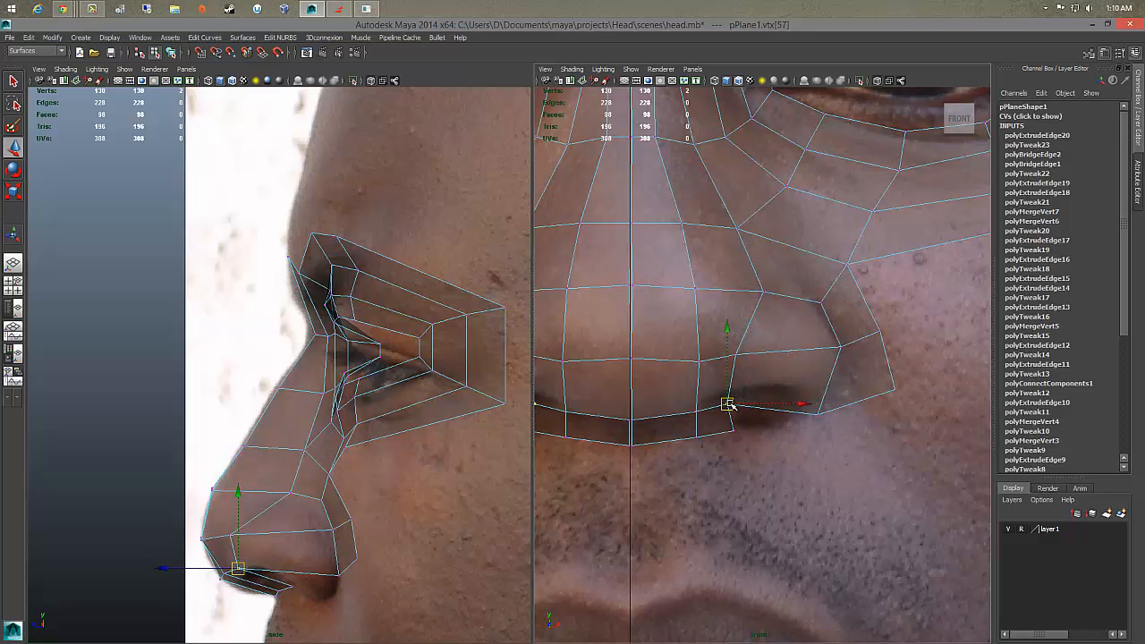
# Step: Extrude the underside strip's lower edges about 0.43 units down toward the upper lip and move them about 0.13 forward to match the profile
pyautogui.moveTo(669, 434); pyautogui.dragTo(669, 333, button='right')
pyautogui.click(667, 441)
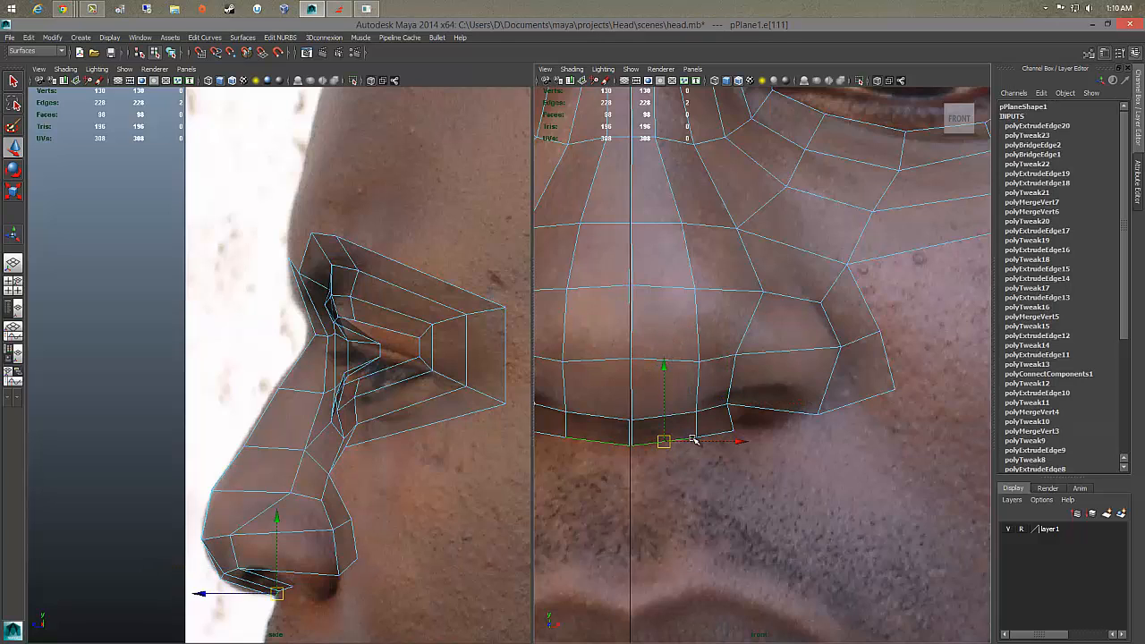
pyautogui.keyDown('shift'); pyautogui.click(714, 435); pyautogui.keyUp('shift')
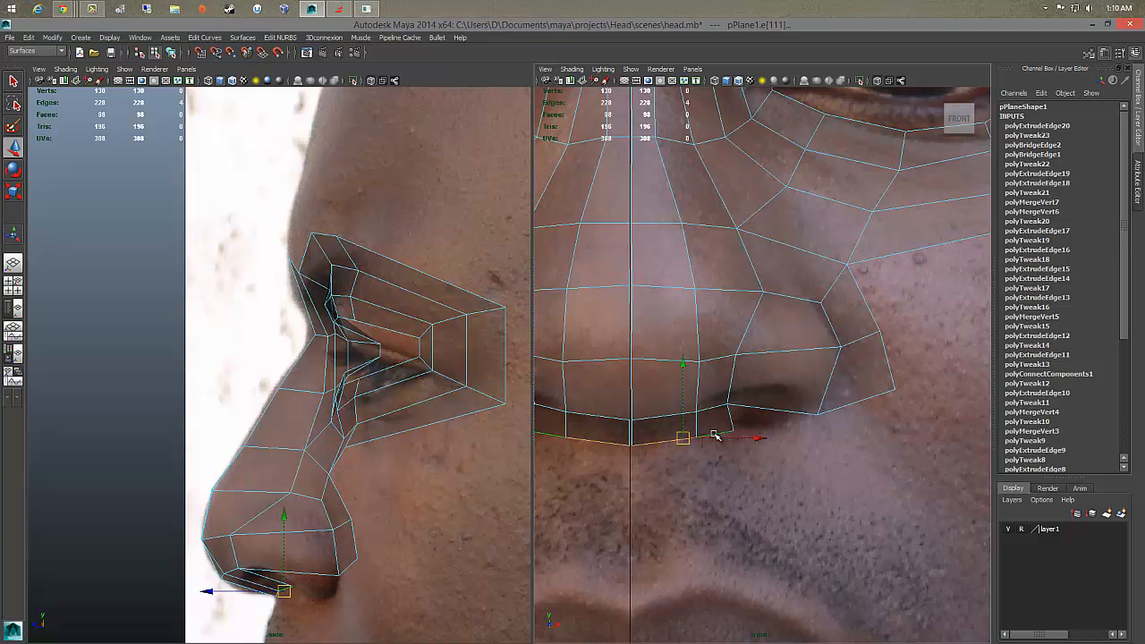
pyautogui.keyDown('shift'); pyautogui.moveTo(714, 436); pyautogui.dragTo(721, 458, button='right'); pyautogui.keyUp('shift')
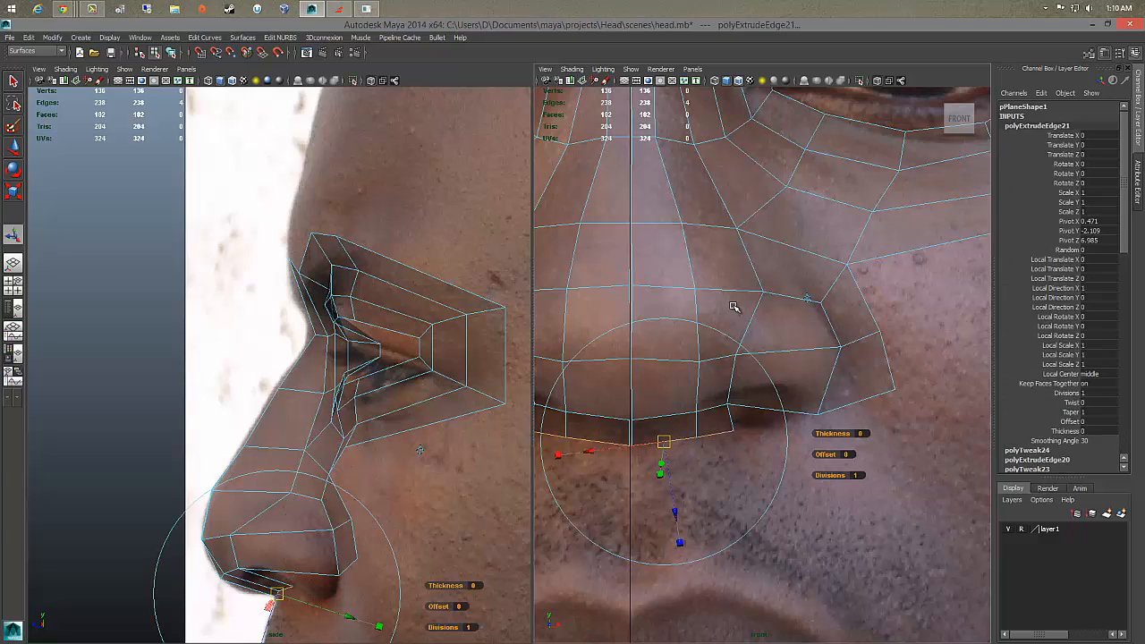
pyautogui.click(807, 298)
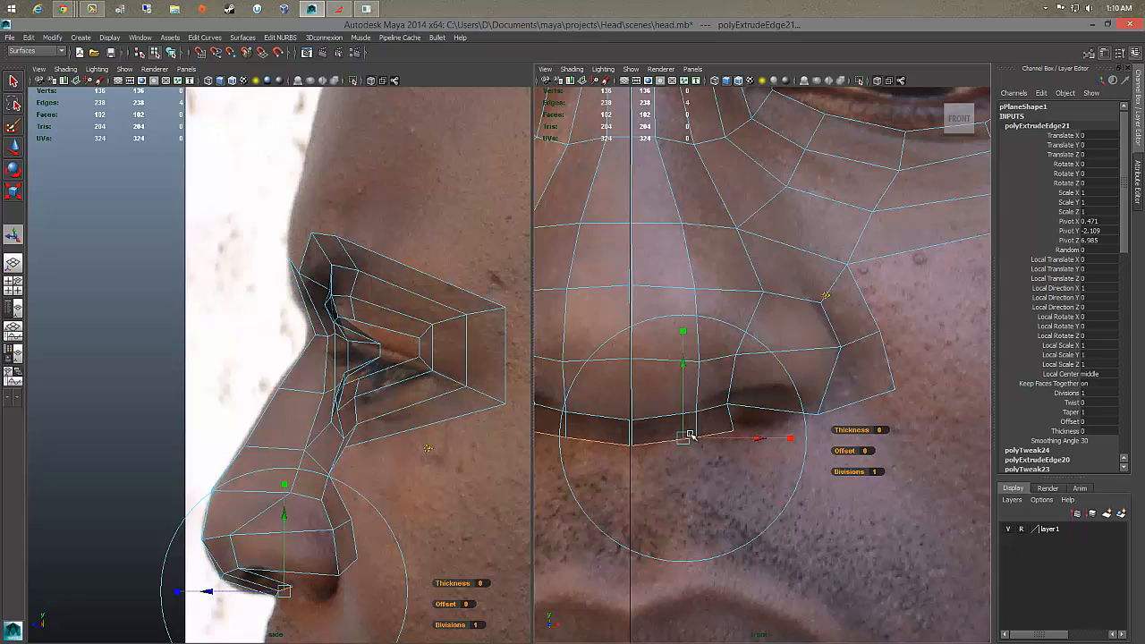
pyautogui.moveTo(685, 435); pyautogui.dragTo(684, 488)
pyautogui.middleClick(454, 507)
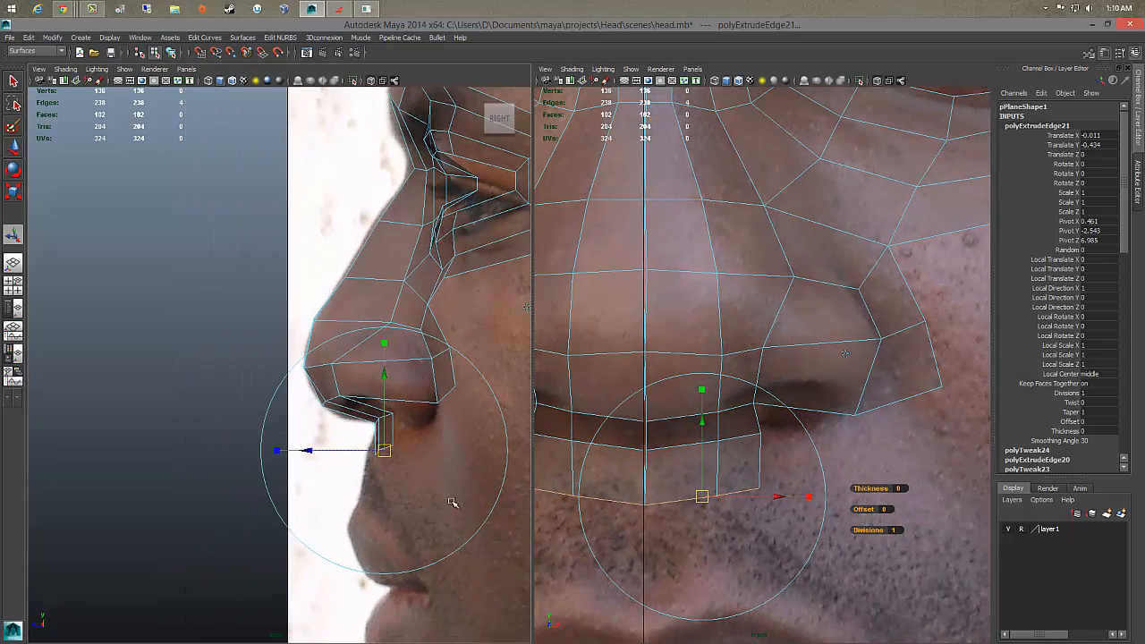
pyautogui.moveTo(374, 441); pyautogui.dragTo(359, 441)
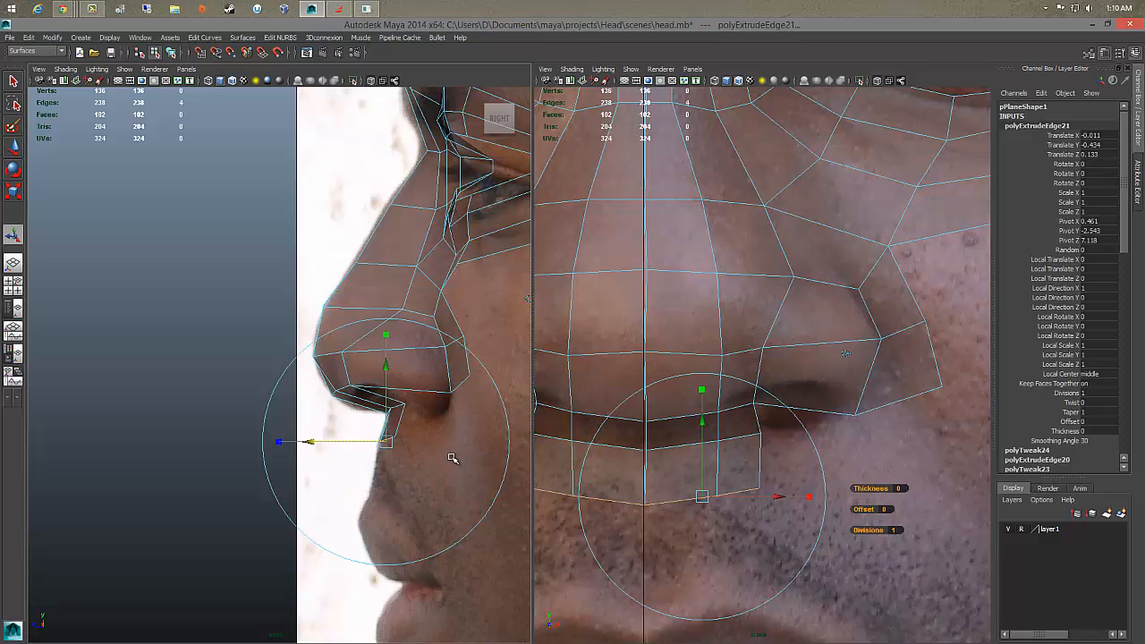
# Step: Extrude the nostril wing's bottom edges about 0.23 units down and 0.05 outward in the front view
pyautogui.middleClick(855, 403)
pyautogui.moveTo(842, 396); pyautogui.dragTo(832, 338, button='right')
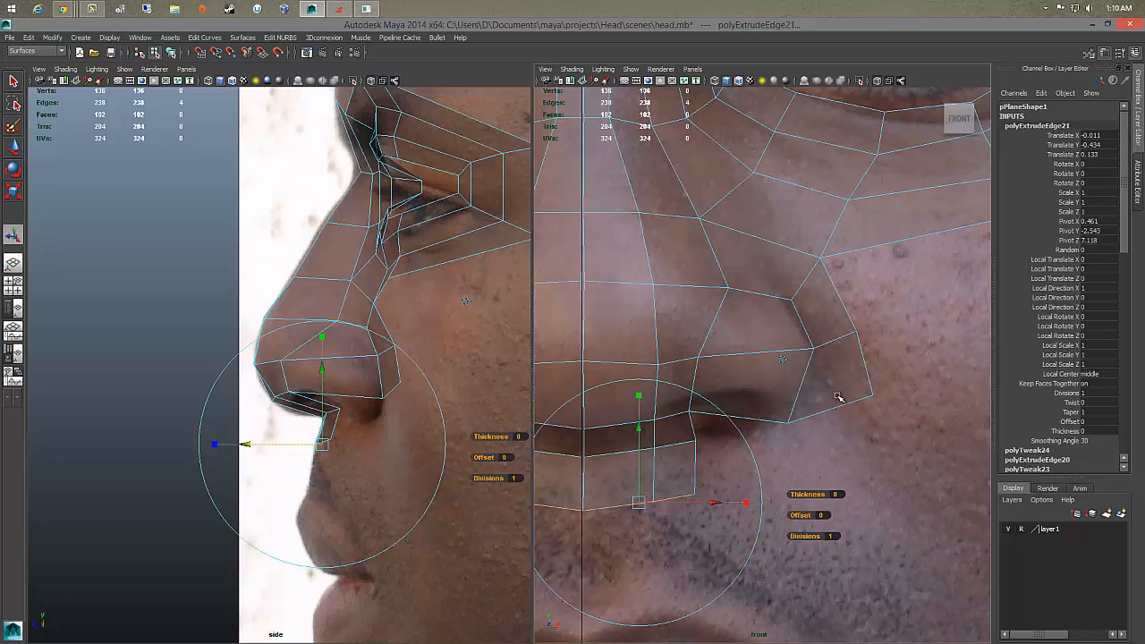
pyautogui.click(762, 417)
pyautogui.keyDown('shift'); pyautogui.moveTo(761, 420); pyautogui.dragTo(769, 445, button='right'); pyautogui.keyUp('shift')
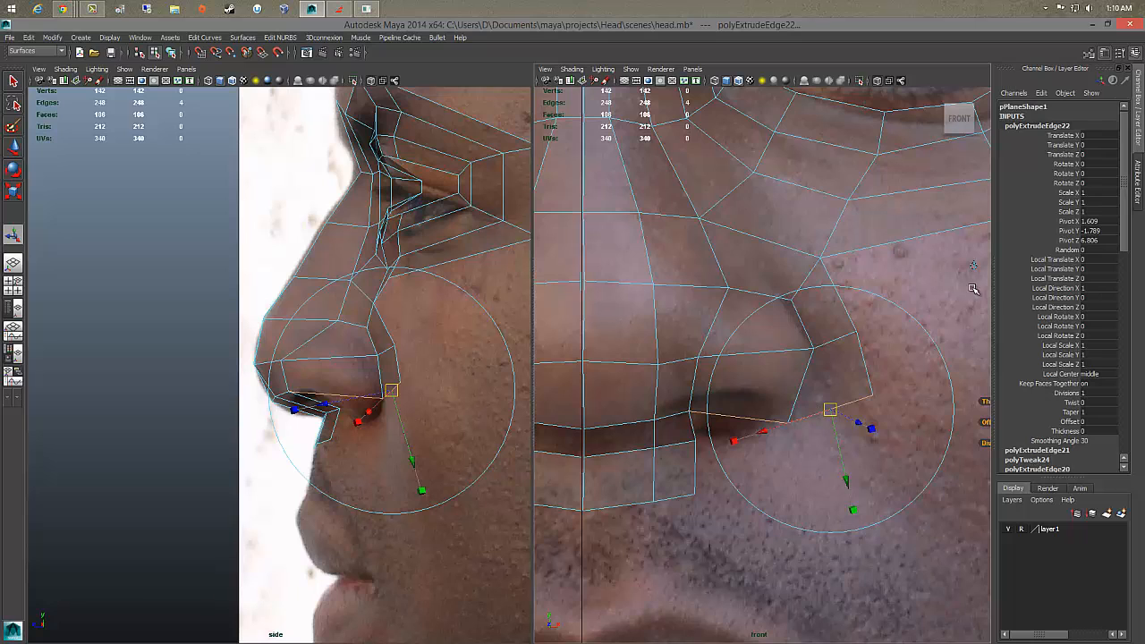
pyautogui.click(973, 267)
pyautogui.moveTo(784, 414)
pyautogui.mouseDown()
pyautogui.moveTo(789, 471)
pyautogui.moveTo(791, 435)
pyautogui.mouseUp()
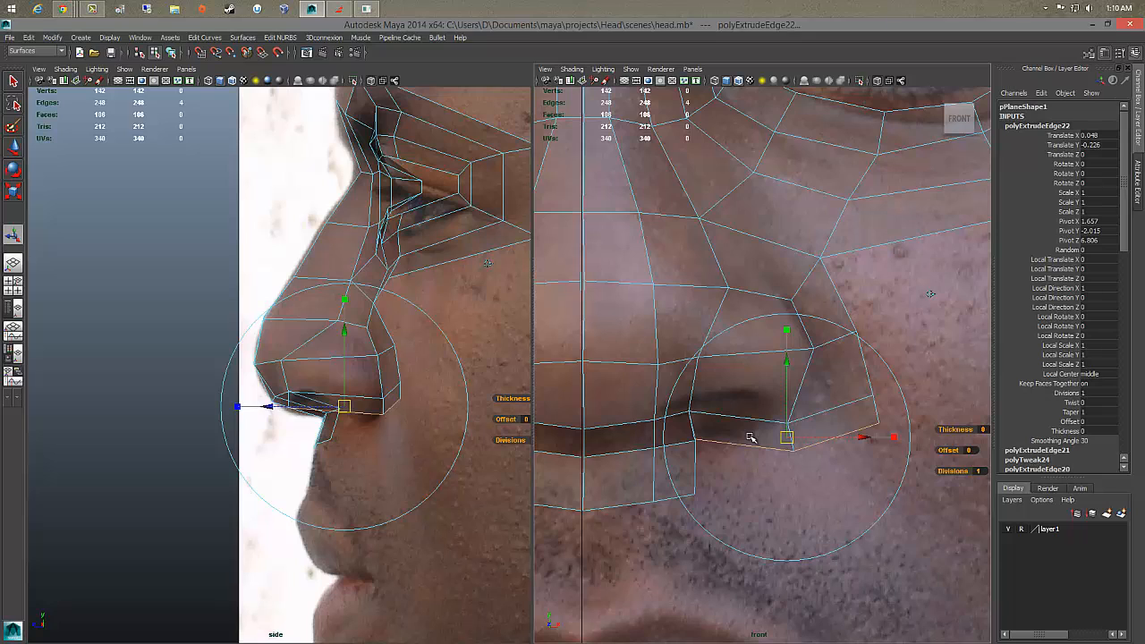
# Step: Reposition the vertices along the new nostril strip and merge its inner corner vertex with the corner of the underside strip
pyautogui.moveTo(748, 435); pyautogui.dragTo(696, 367, button='right')
pyautogui.click(695, 440)
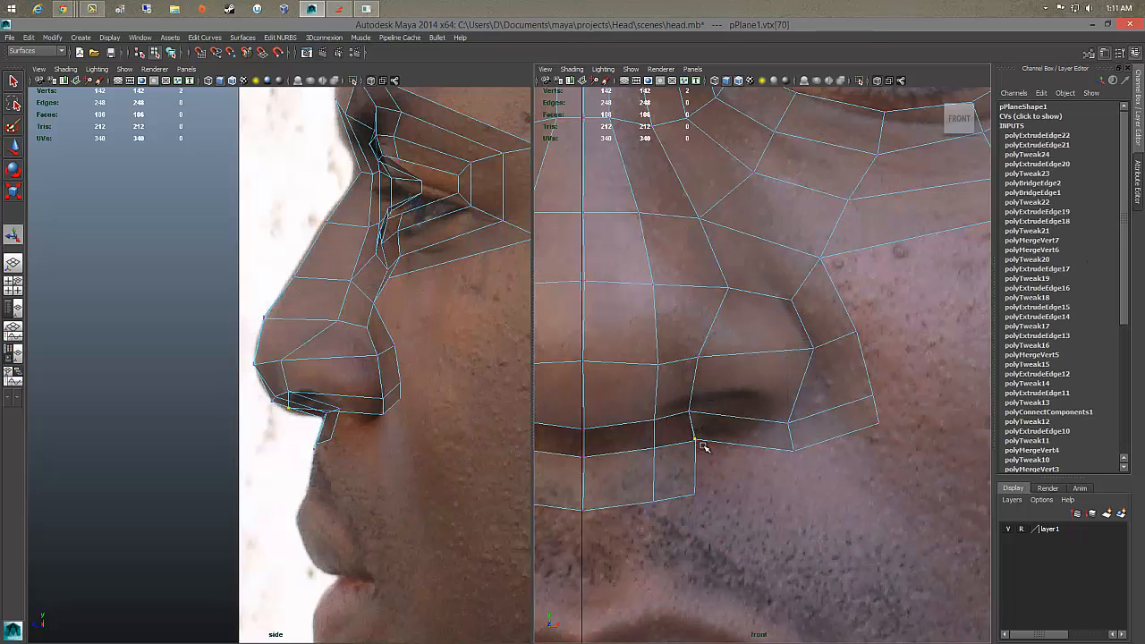
pyautogui.press('w')
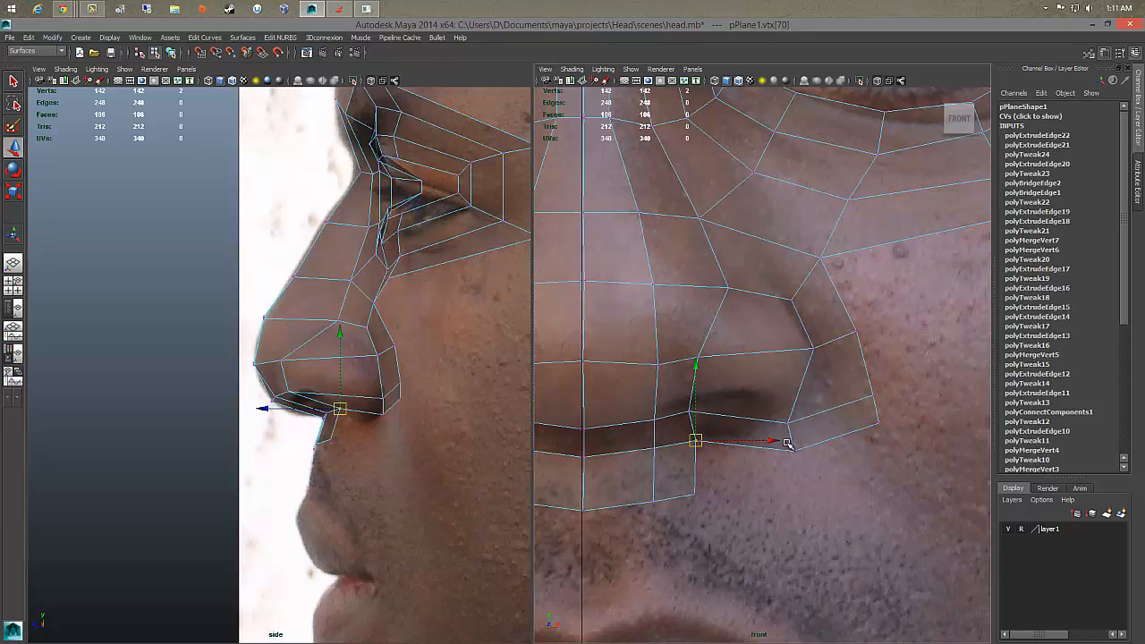
pyautogui.moveTo(787, 444)
pyautogui.mouseDown()
pyautogui.moveTo(803, 460)
pyautogui.moveTo(773, 440)
pyautogui.mouseUp()
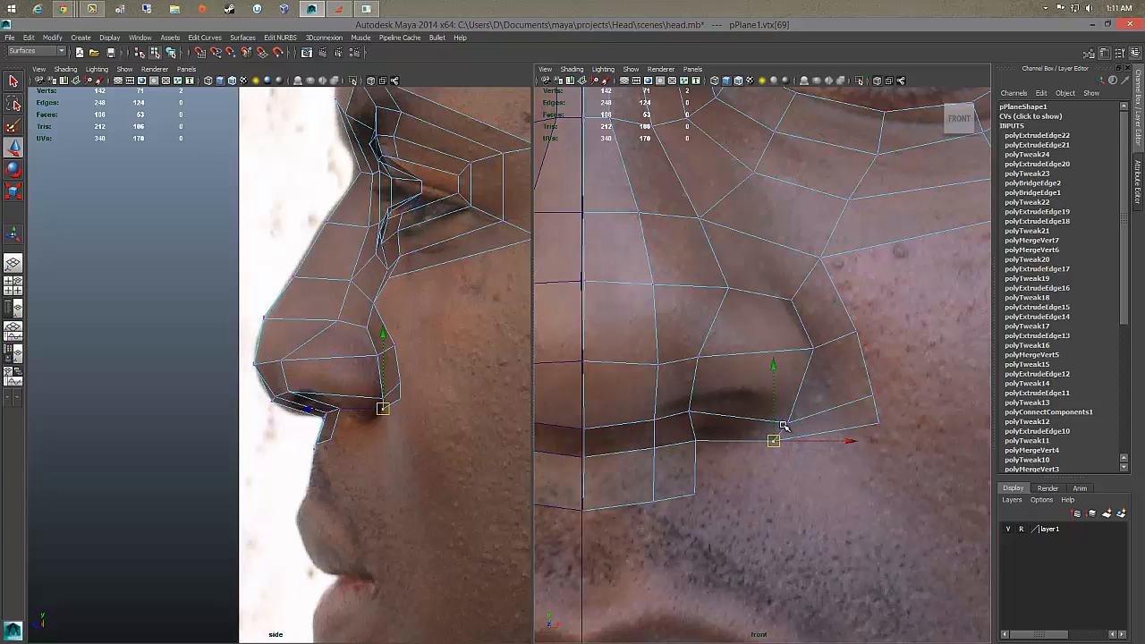
pyautogui.moveTo(786, 414)
pyautogui.mouseDown()
pyautogui.moveTo(802, 438)
pyautogui.moveTo(788, 414)
pyautogui.mouseUp()
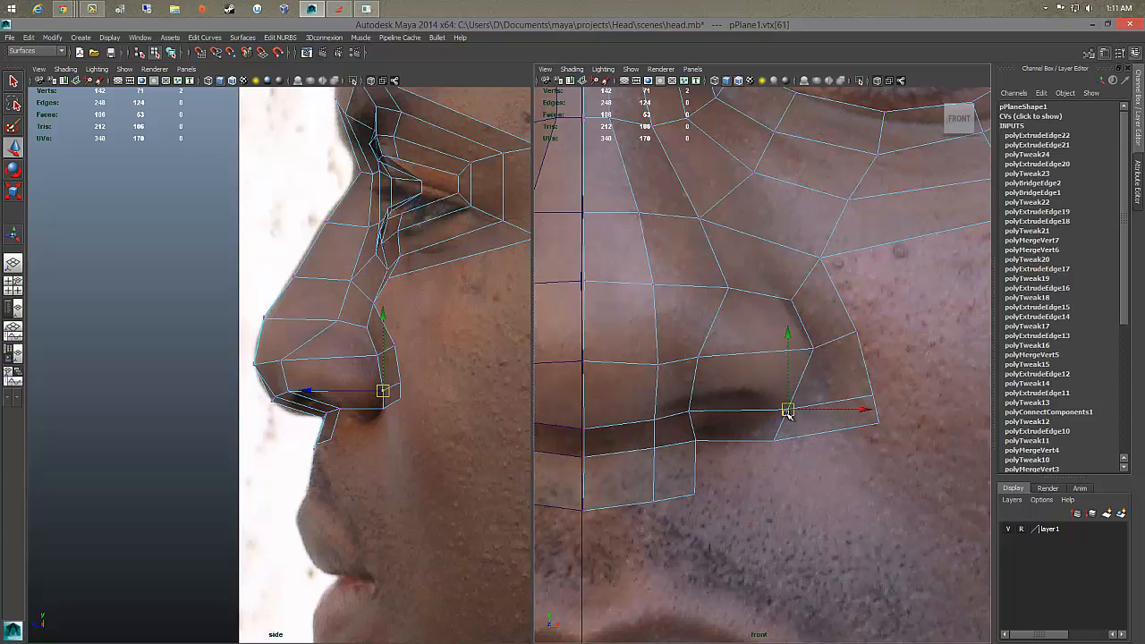
pyautogui.moveTo(692, 432); pyautogui.dragTo(718, 455)
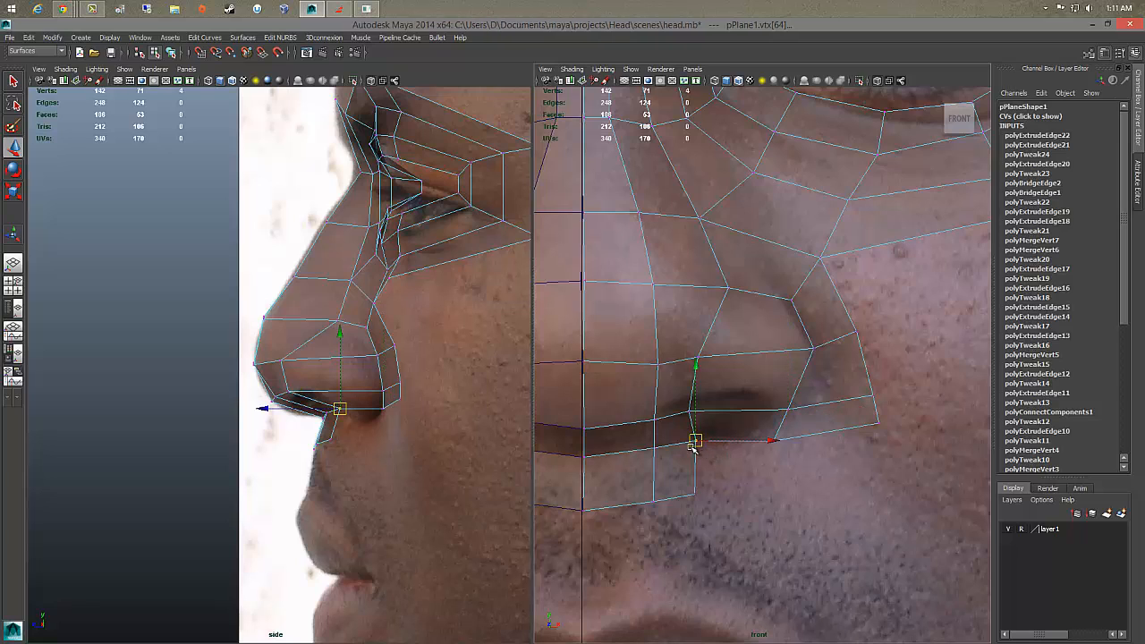
pyautogui.keyDown('shift'); pyautogui.moveTo(688, 445); pyautogui.dragTo(735, 396, button='right'); pyautogui.keyUp('shift')
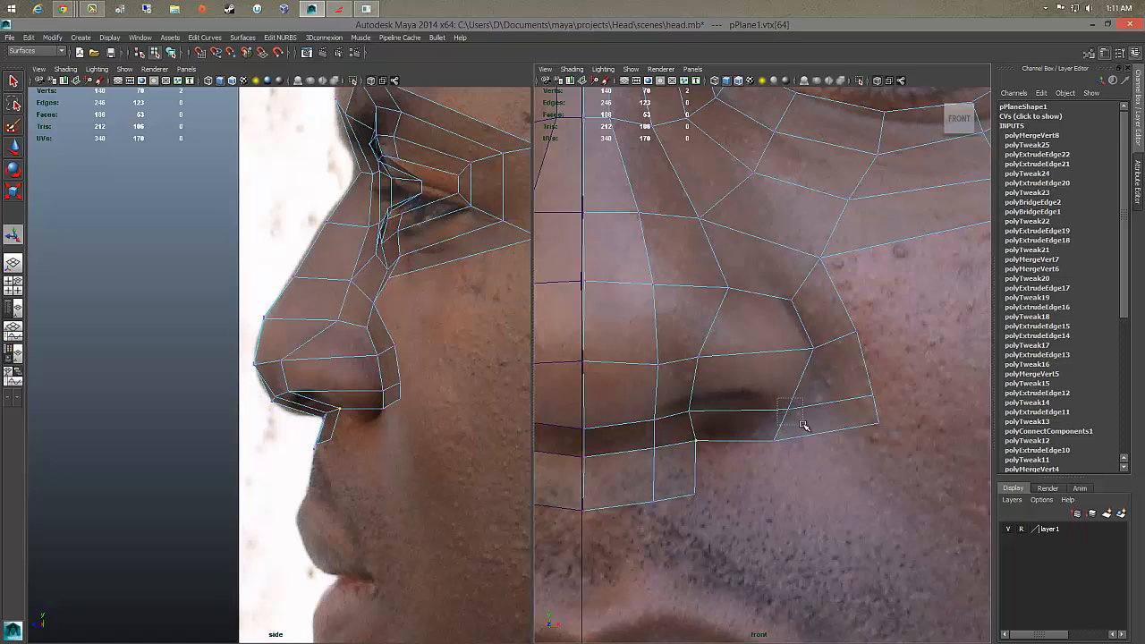
# Step: In the front view, reshape the nostril wing's crease and outer border, moving the outer corner vertices down to widen the lower strip
pyautogui.click(783, 407)
pyautogui.press('w')
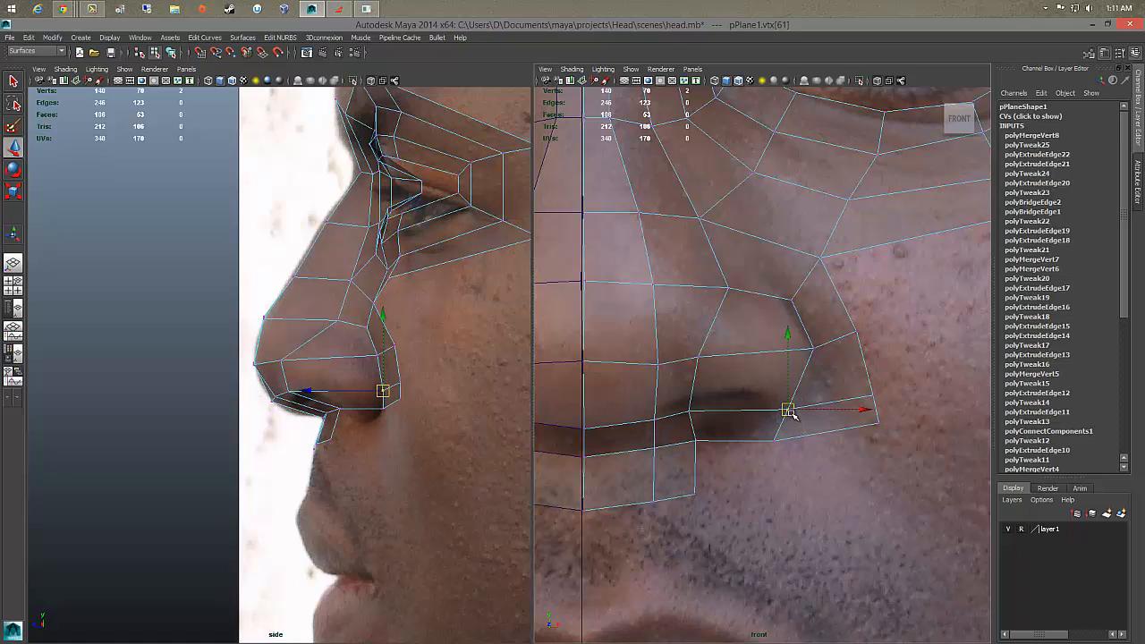
pyautogui.click(814, 349)
pyautogui.moveTo(813, 349); pyautogui.dragTo(860, 344)
pyautogui.click(855, 336)
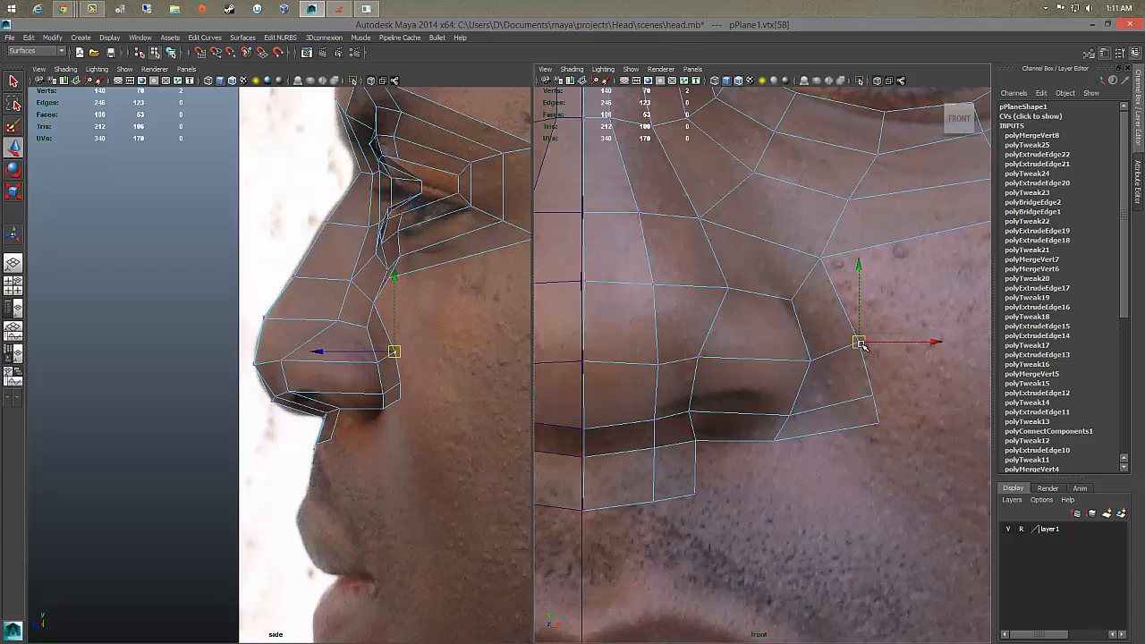
pyautogui.click(875, 421)
pyautogui.moveTo(875, 420); pyautogui.dragTo(859, 470)
pyautogui.click(859, 398)
pyautogui.moveTo(859, 397); pyautogui.dragTo(874, 421)
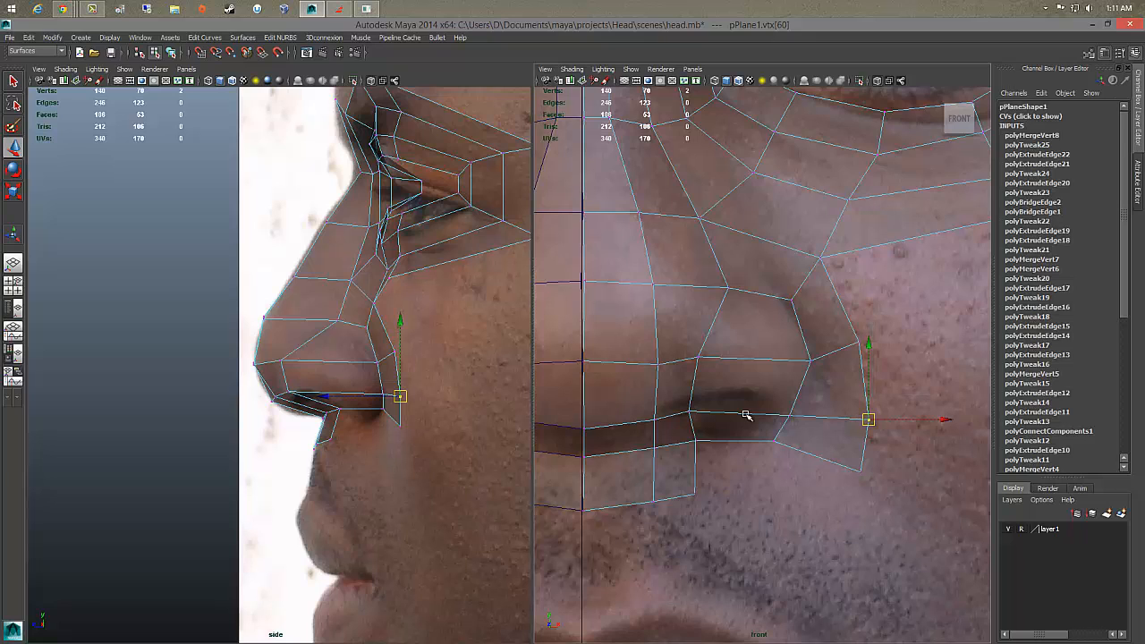
# Step: Extrude the two bottom edges of the nostril strip about 0.44 units down toward the upper lip
pyautogui.moveTo(750, 437); pyautogui.dragTo(739, 329, button='right')
pyautogui.click(735, 439)
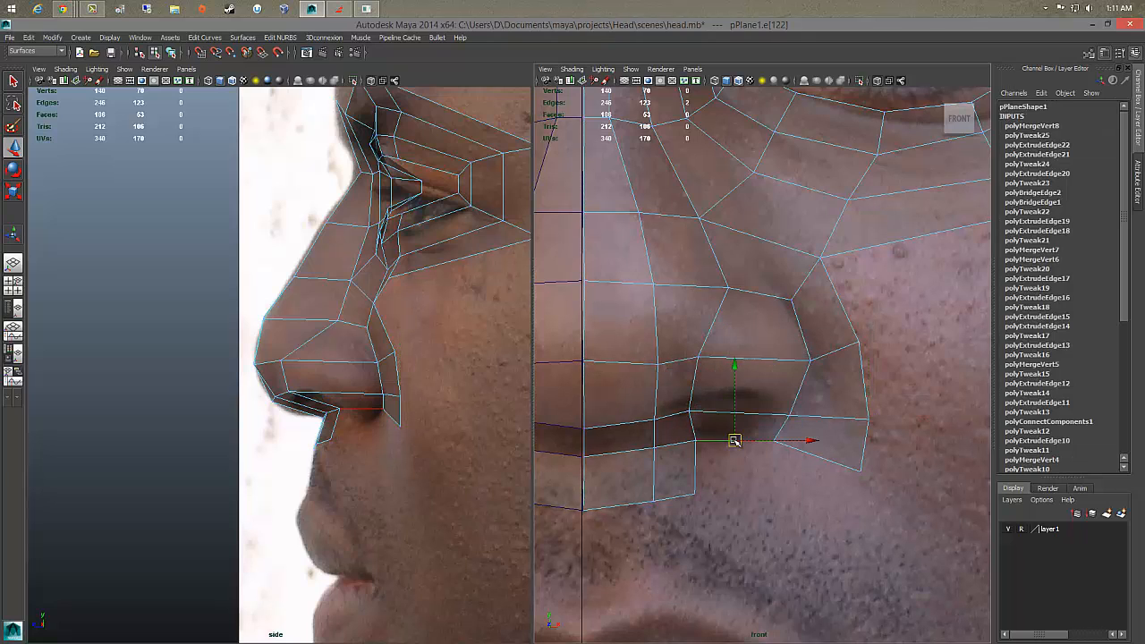
pyautogui.keyDown('shift'); pyautogui.click(839, 467); pyautogui.keyUp('shift')
pyautogui.moveTo(846, 359)
pyautogui.mouseDown(button='right')
pyautogui.moveTo(830, 396)
pyautogui.moveTo(836, 421)
pyautogui.moveTo(801, 373)
pyautogui.moveTo(850, 362)
pyautogui.mouseUp(button='right')
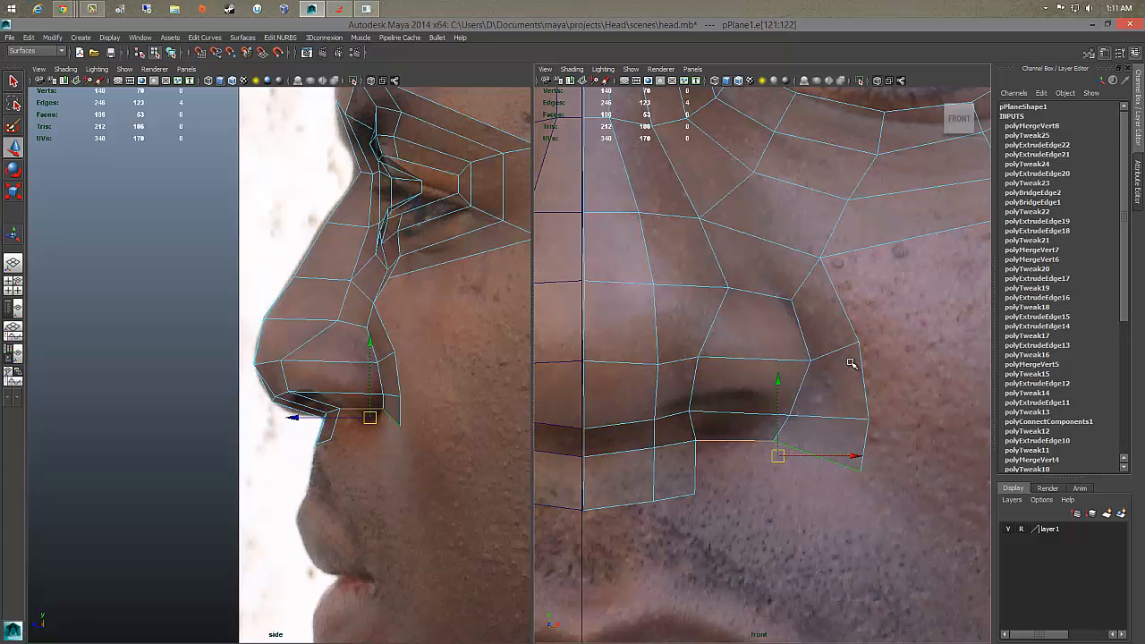
pyautogui.keyDown('shift'); pyautogui.moveTo(819, 440); pyautogui.dragTo(817, 456, button='right'); pyautogui.keyUp('shift')
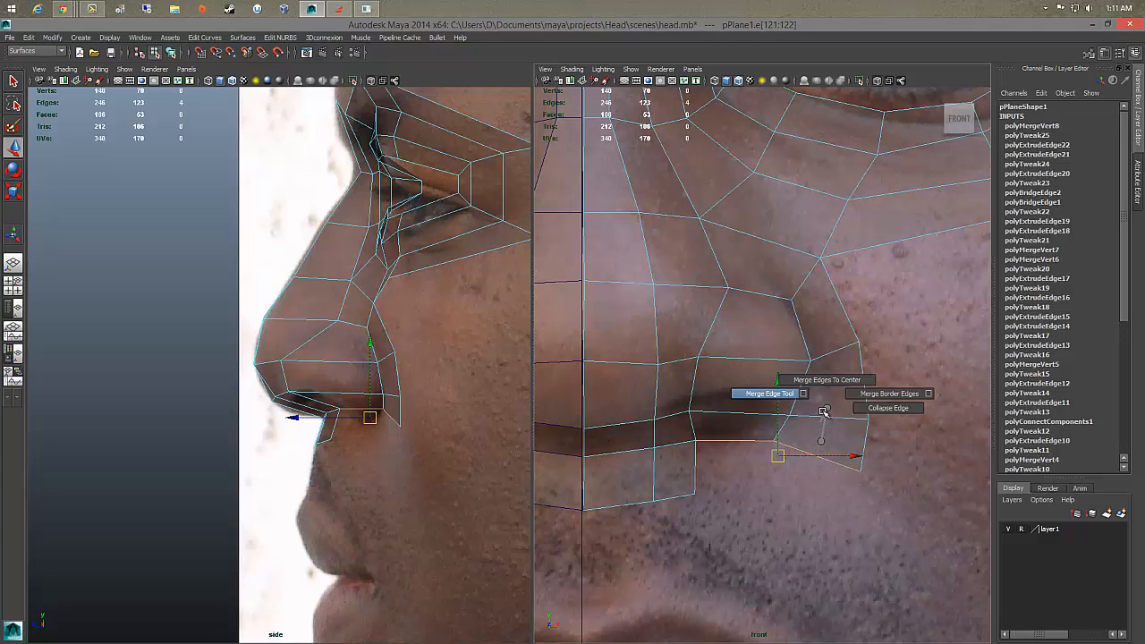
pyautogui.keyDown('shift'); pyautogui.moveTo(823, 412); pyautogui.dragTo(821, 470, button='right'); pyautogui.keyUp('shift')
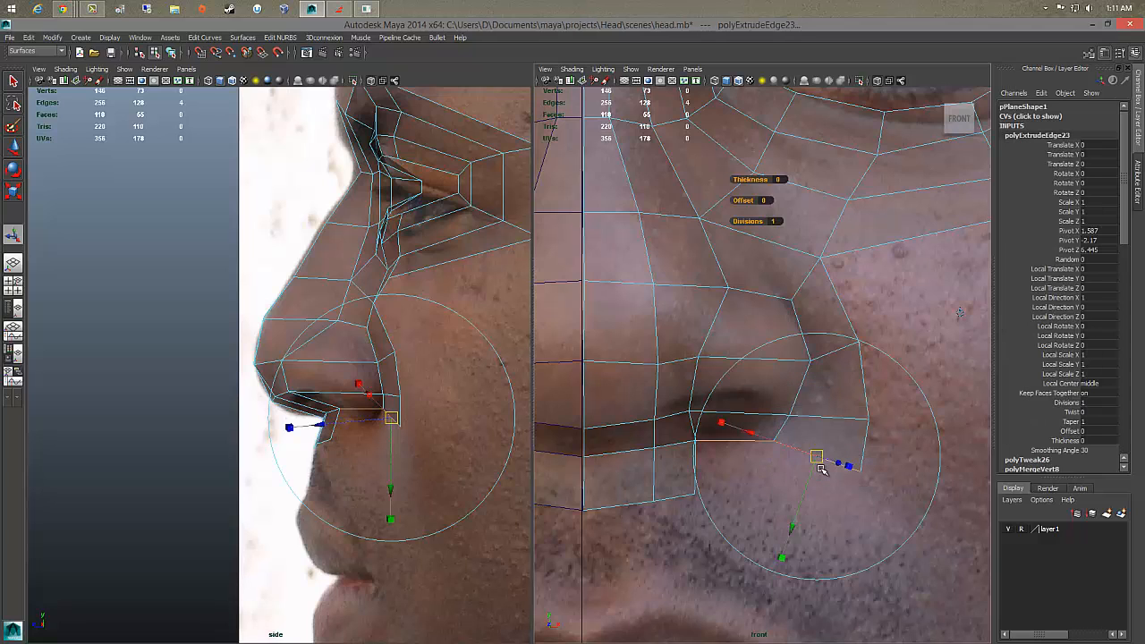
pyautogui.click(960, 313)
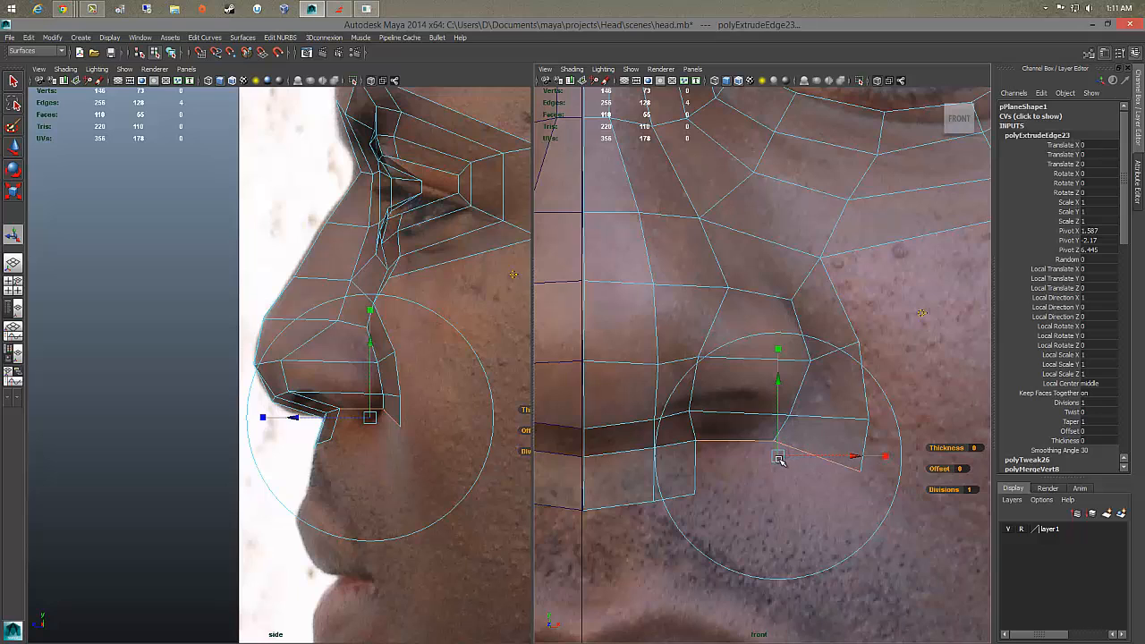
pyautogui.moveTo(778, 456); pyautogui.dragTo(779, 515)
# Step: In the side view, move the new strip's lower vertices forward to follow the upper lip, lowering the outermost one slightly
pyautogui.moveTo(728, 487); pyautogui.dragTo(681, 361, button='right')
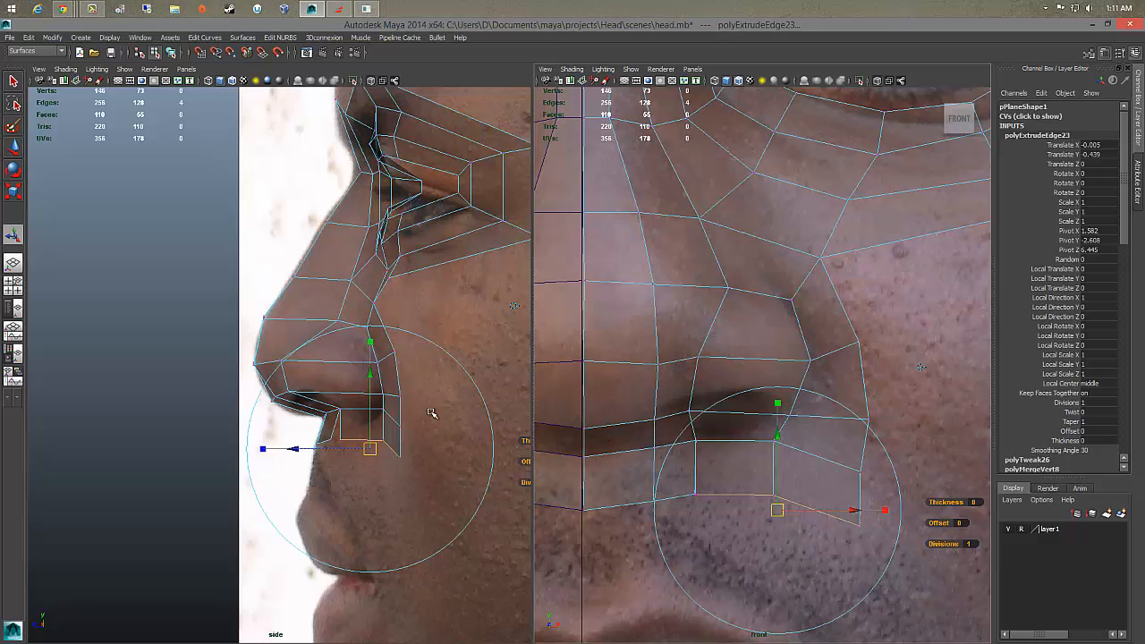
pyautogui.click(340, 443)
pyautogui.press('w')
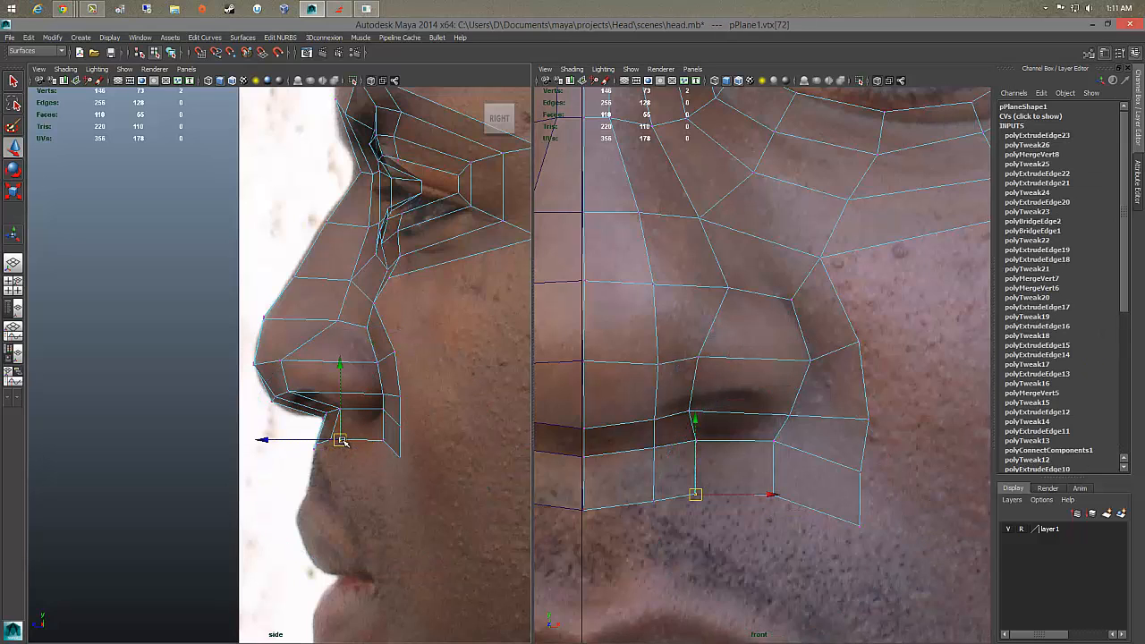
pyautogui.moveTo(340, 440); pyautogui.dragTo(331, 439)
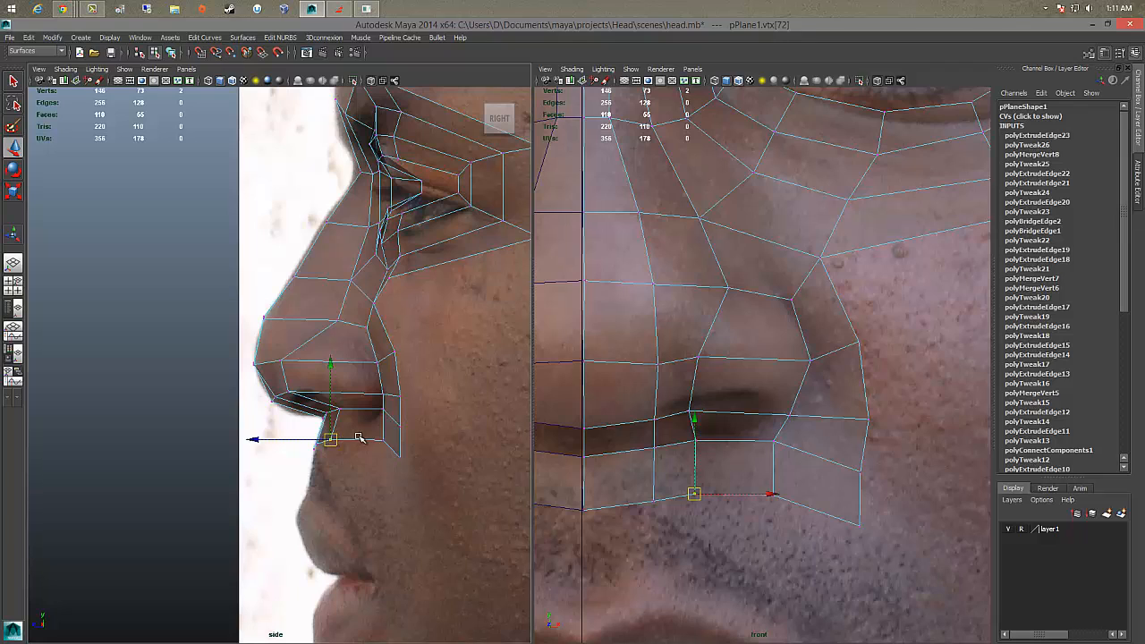
pyautogui.click(371, 438)
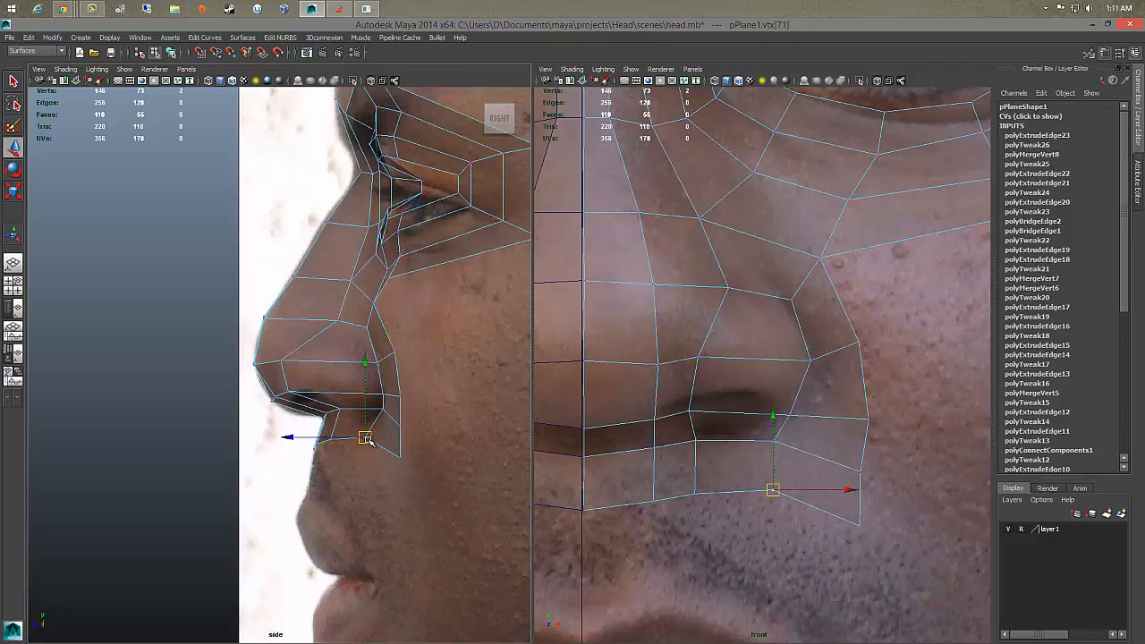
pyautogui.click(400, 459)
pyautogui.moveTo(401, 460); pyautogui.dragTo(394, 465)
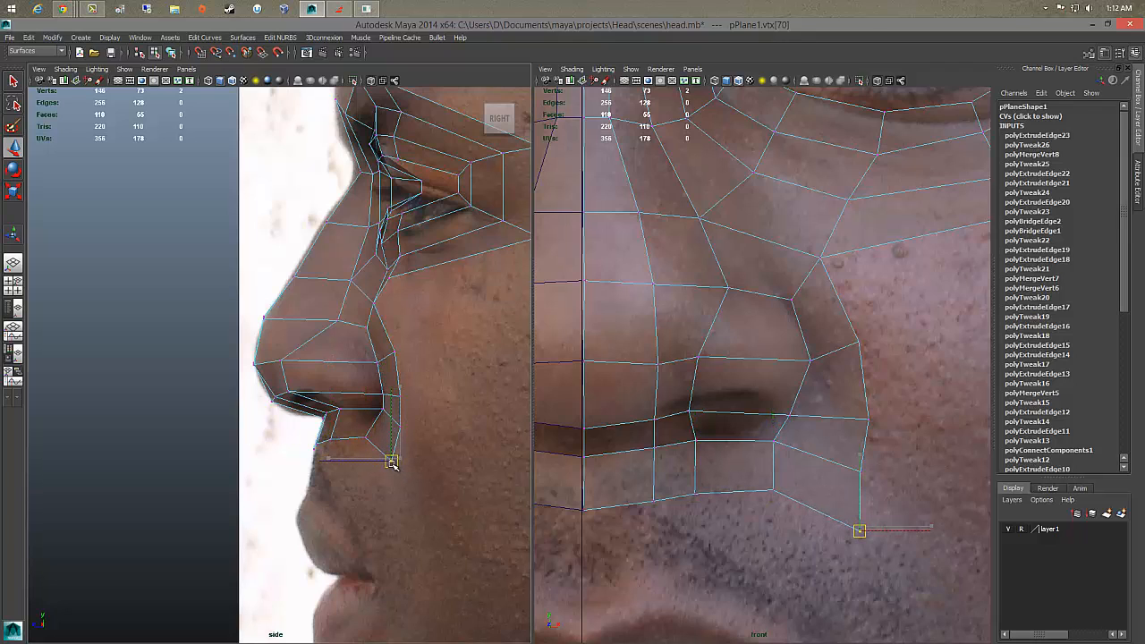
# Step: Merge the overlapping vertices where the new nostril strip meets the strip under the nose
pyautogui.click(330, 440)
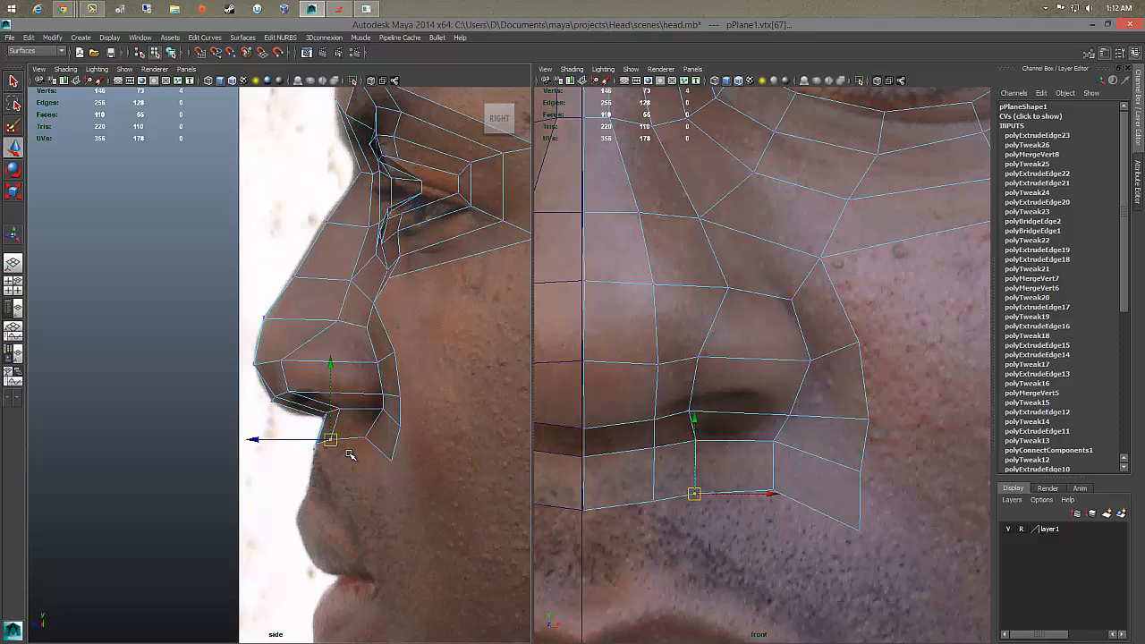
pyautogui.keyDown('shift'); pyautogui.moveTo(350, 453); pyautogui.dragTo(404, 413, button='right'); pyautogui.keyUp('shift')
pyautogui.click(773, 490)
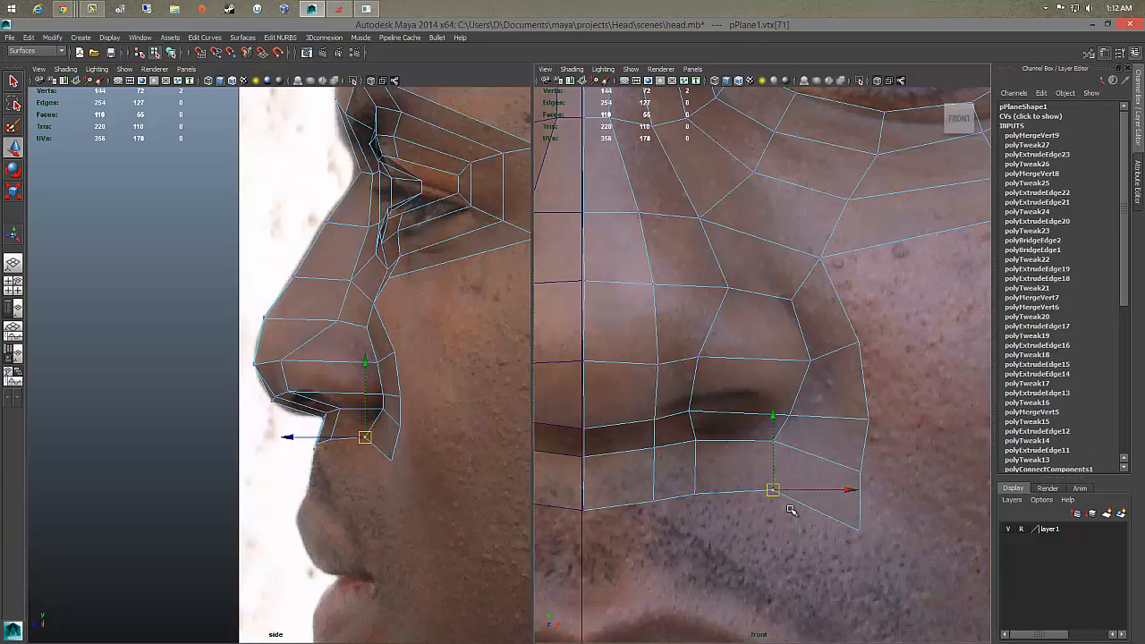
pyautogui.press('g')
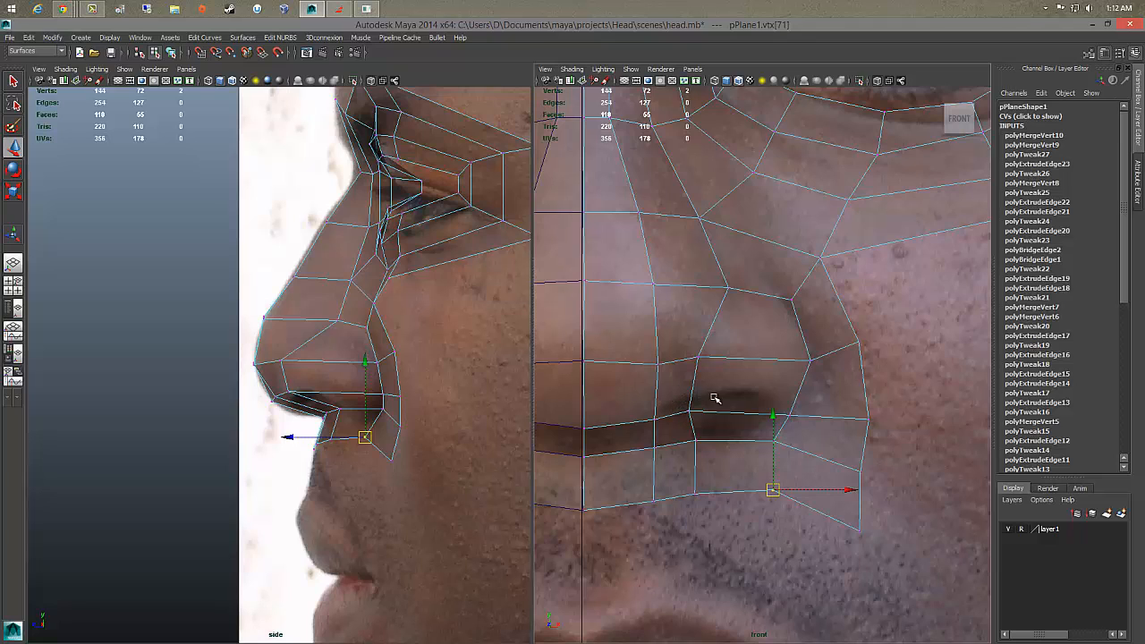
pyautogui.moveTo(781, 353)
pyautogui.keyDown('shift'); pyautogui.mouseDown(button='right')
pyautogui.moveTo(778, 324)
pyautogui.moveTo(781, 353)
pyautogui.mouseUp(button='right'); pyautogui.keyUp('shift')
# Step: Switch the front view to the perspective camera and display the mesh smooth shaded
pyautogui.click(661, 69)
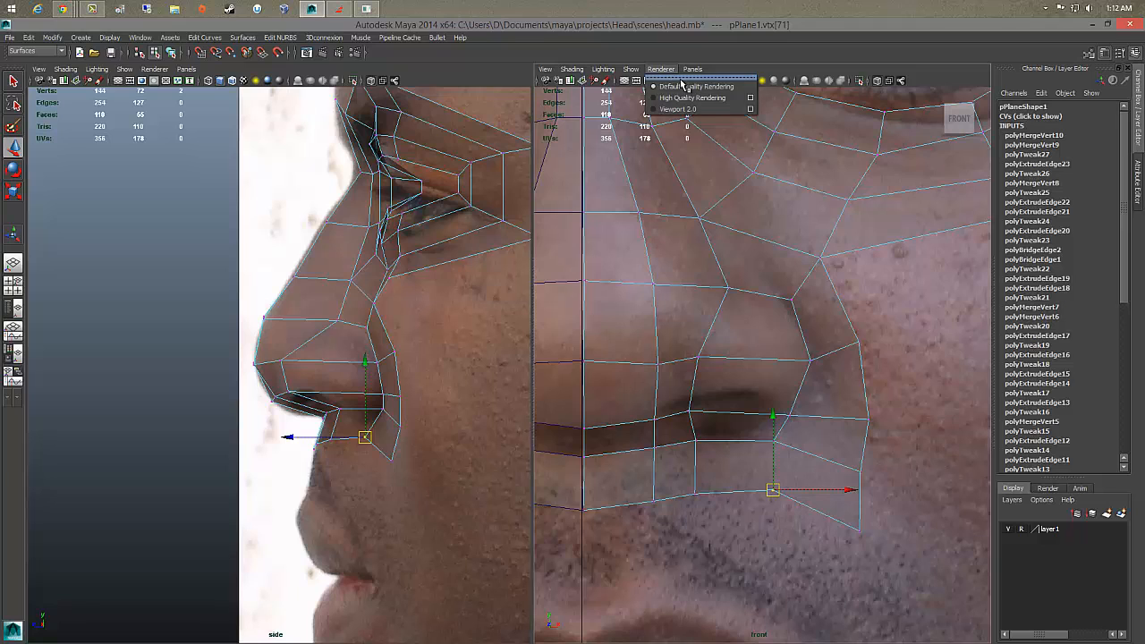
pyautogui.click(692, 69)
pyautogui.moveTo(706, 93)
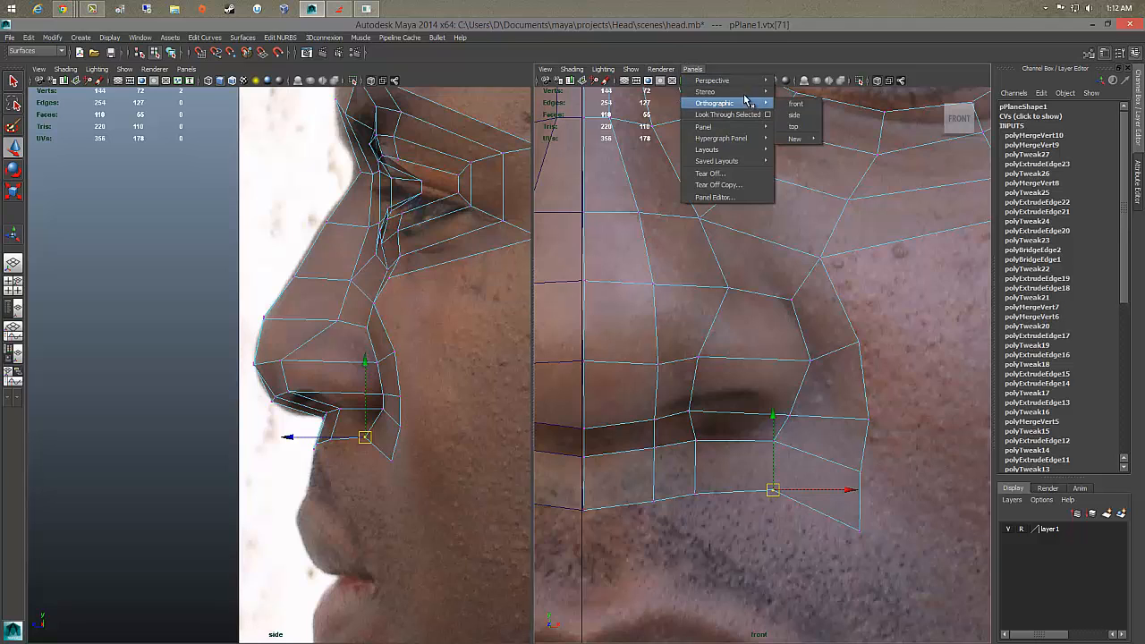
pyautogui.click(786, 81)
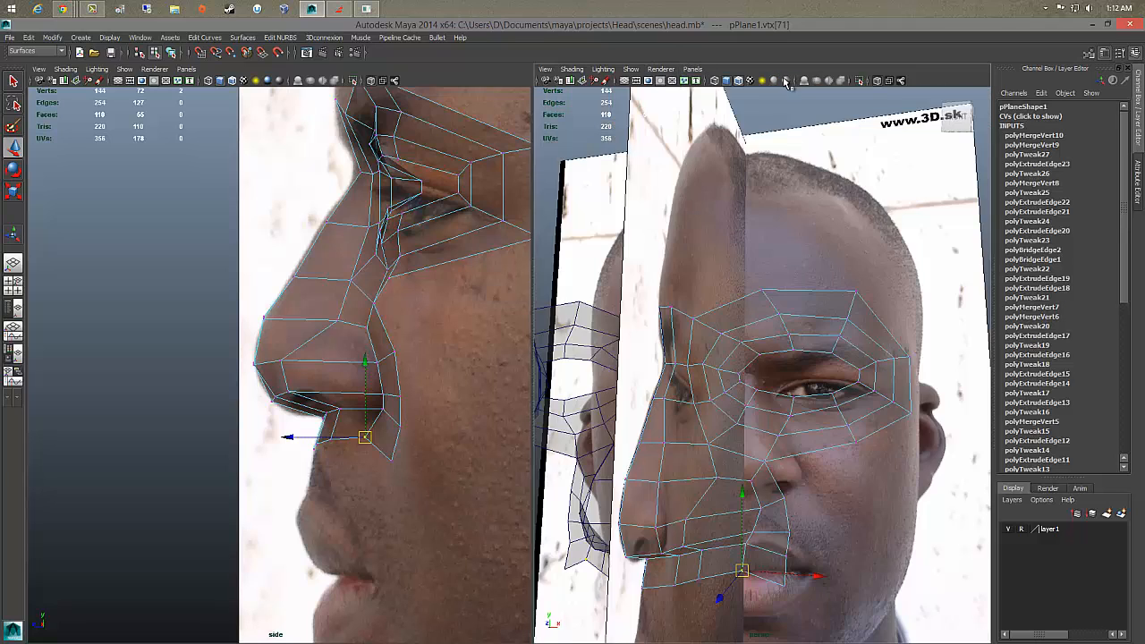
pyautogui.keyDown('alt'); pyautogui.moveTo(760, 296); pyautogui.dragTo(902, 137); pyautogui.keyUp('alt')
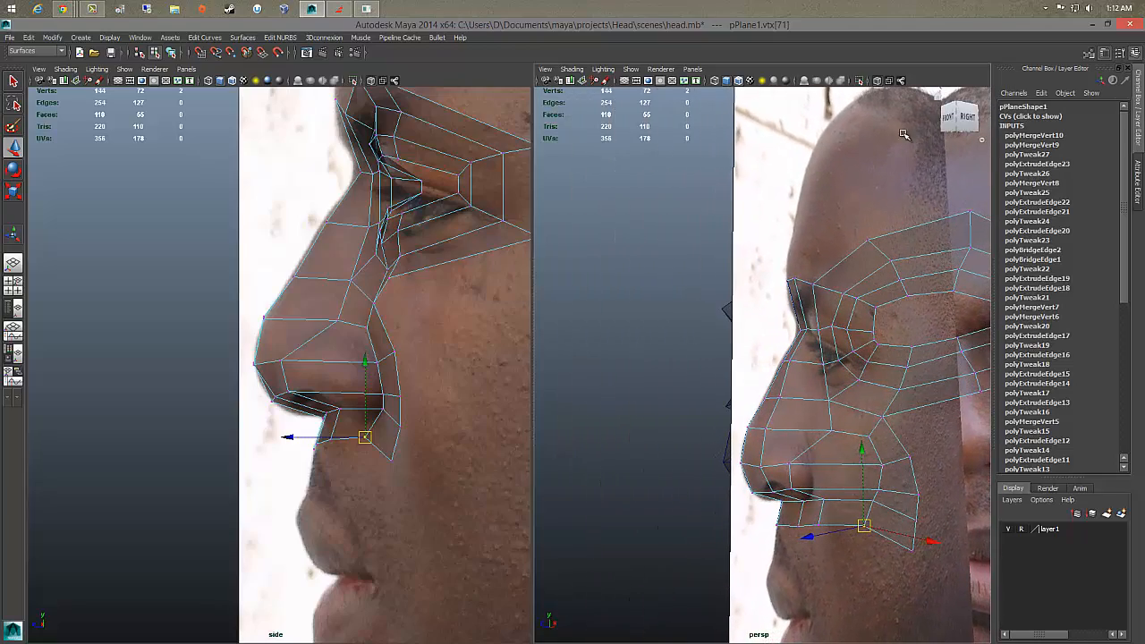
pyautogui.press('5')
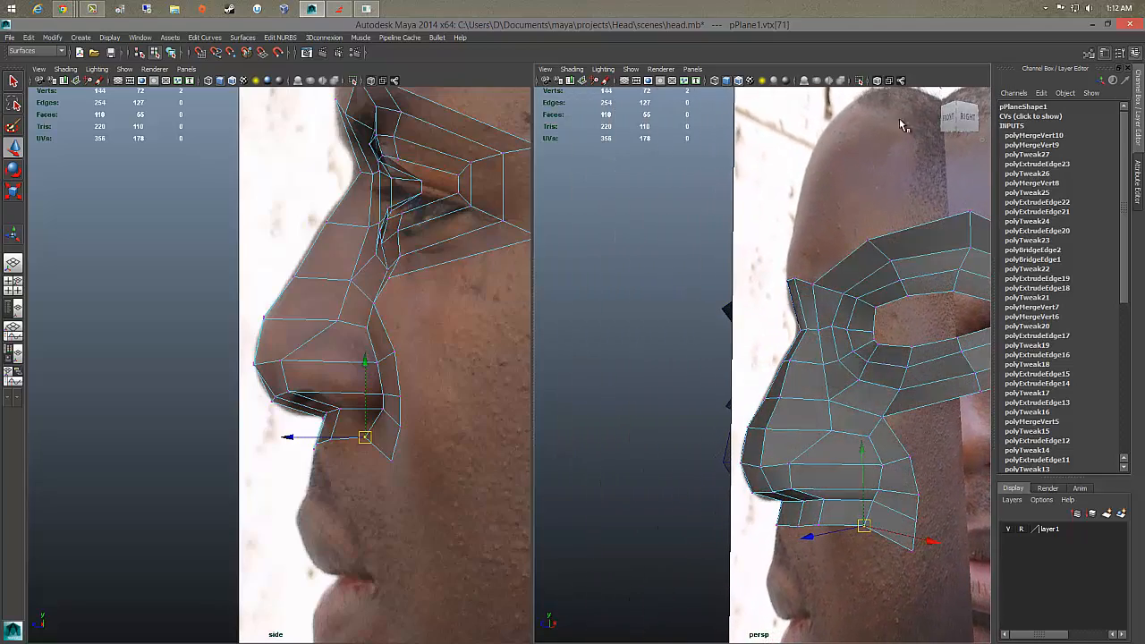
# Step: Hide the reference photo layer (layer1) and inspect the nose mesh from below
pyautogui.click(1008, 528)
pyautogui.keyDown('alt'); pyautogui.moveTo(886, 523); pyautogui.dragTo(910, 457); pyautogui.keyUp('alt')
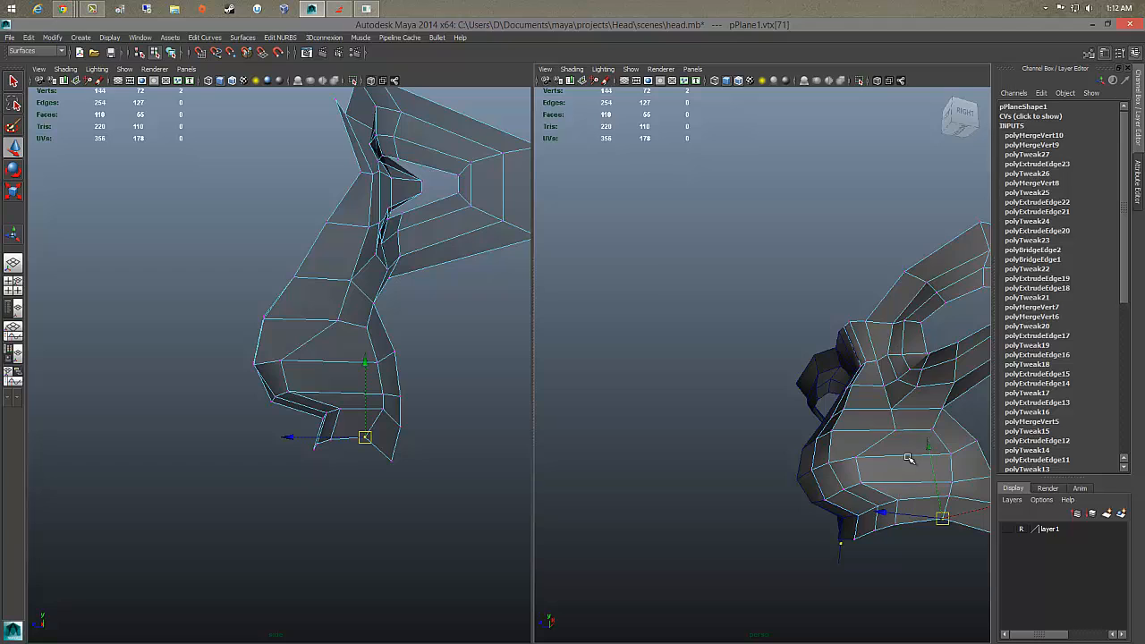
pyautogui.keyDown('alt'); pyautogui.moveTo(906, 491); pyautogui.dragTo(906, 482); pyautogui.keyUp('alt')
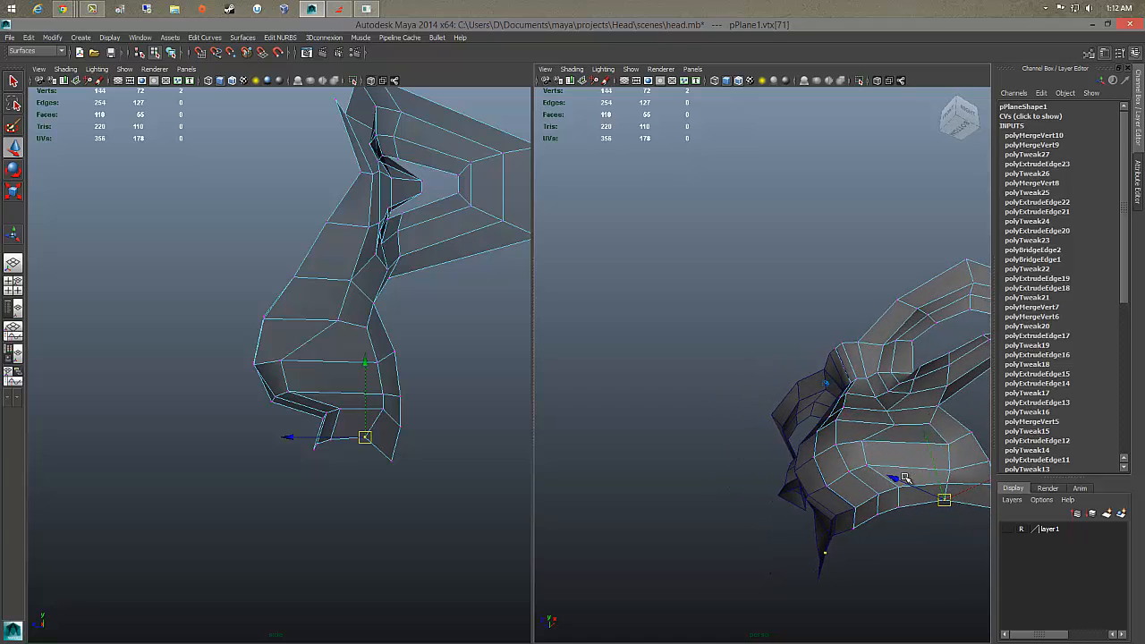
pyautogui.keyDown('alt'); pyautogui.moveTo(906, 477); pyautogui.dragTo(918, 452); pyautogui.keyUp('alt')
# Step: Pull the vertex beside the nose ridge just above the tip backward and shift it slightly sideways to round the nose
pyautogui.click(866, 444)
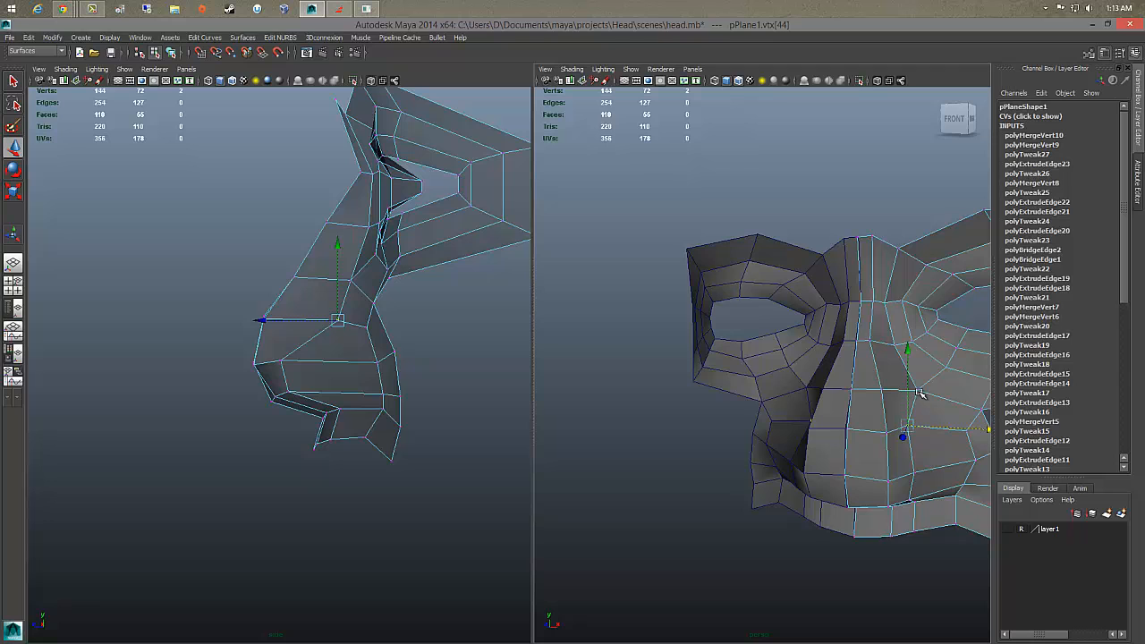
pyautogui.click(918, 392)
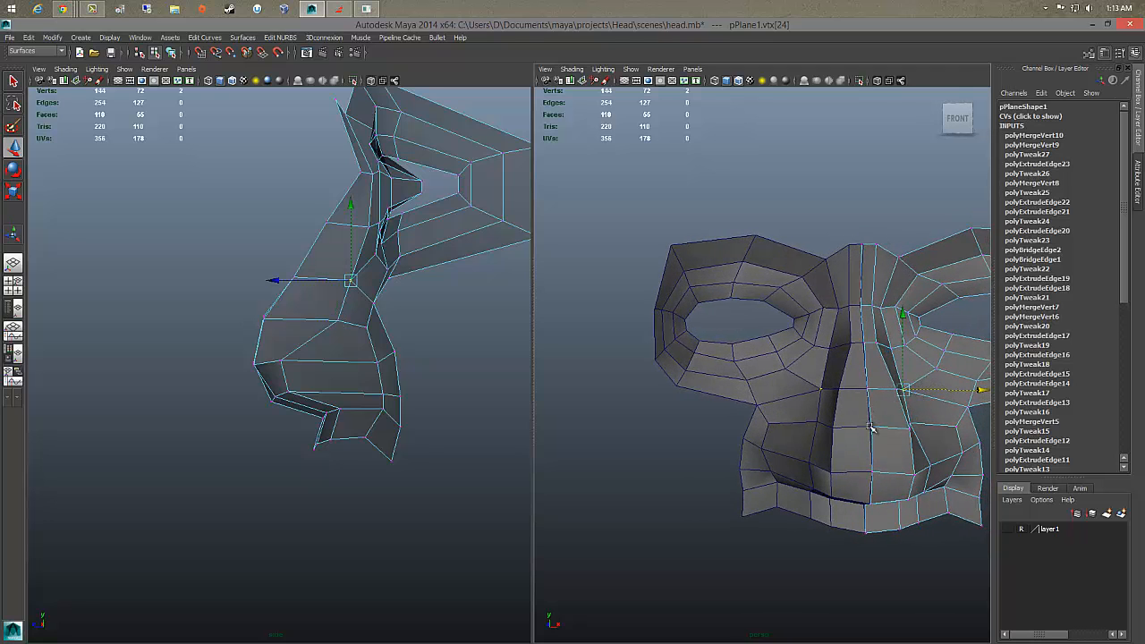
pyautogui.click(903, 422)
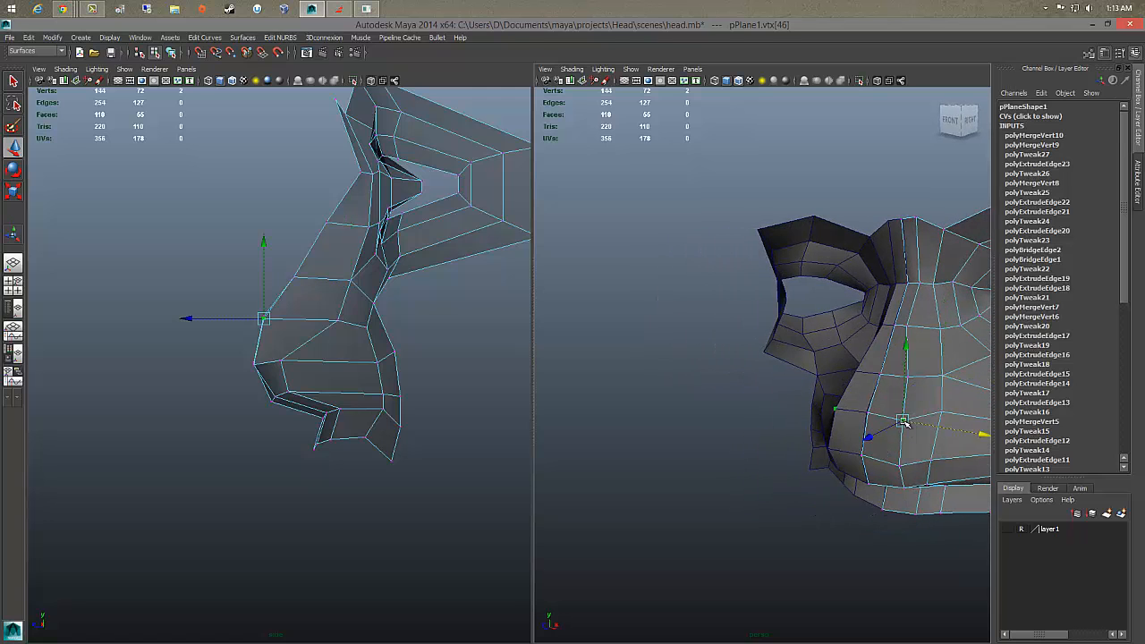
pyautogui.moveTo(845, 434); pyautogui.dragTo(870, 430)
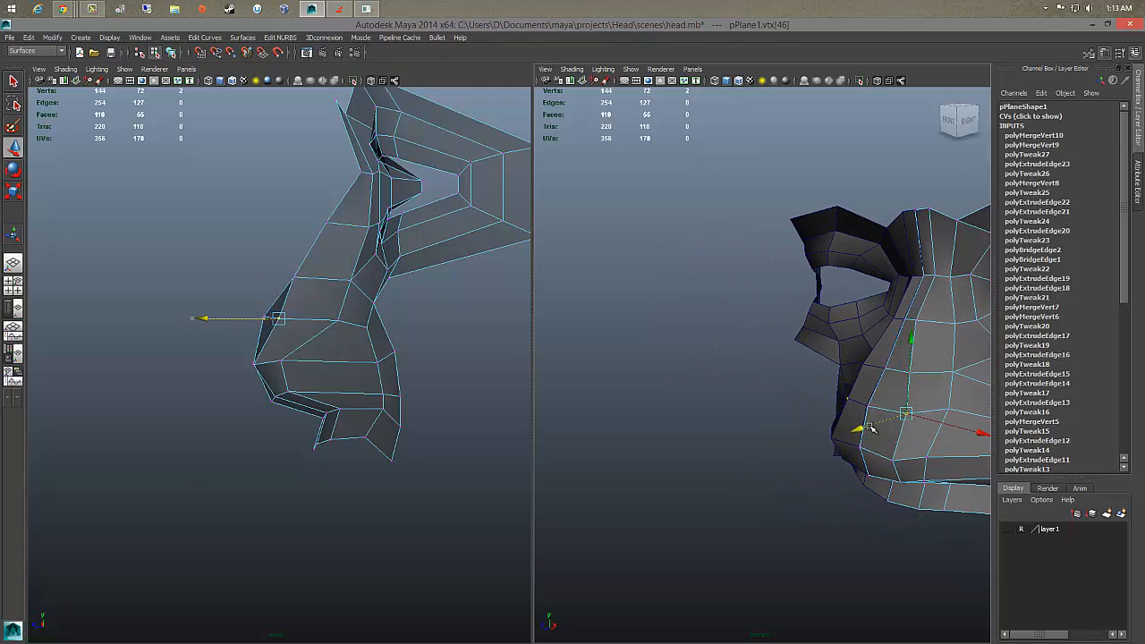
pyautogui.moveTo(967, 431); pyautogui.dragTo(956, 428)
# Step: Lower the vertex beside the ridge midway along the nose bridge slightly and move it backward
pyautogui.click(884, 369)
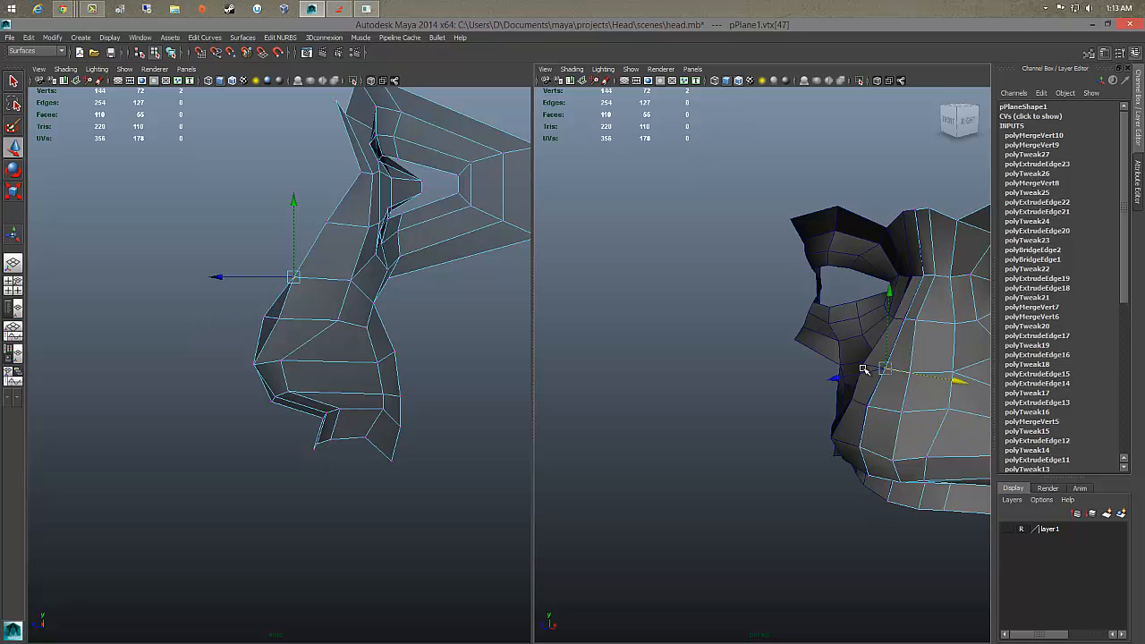
pyautogui.keyDown('alt'); pyautogui.moveTo(845, 378); pyautogui.dragTo(893, 312); pyautogui.keyUp('alt')
pyautogui.click(905, 387)
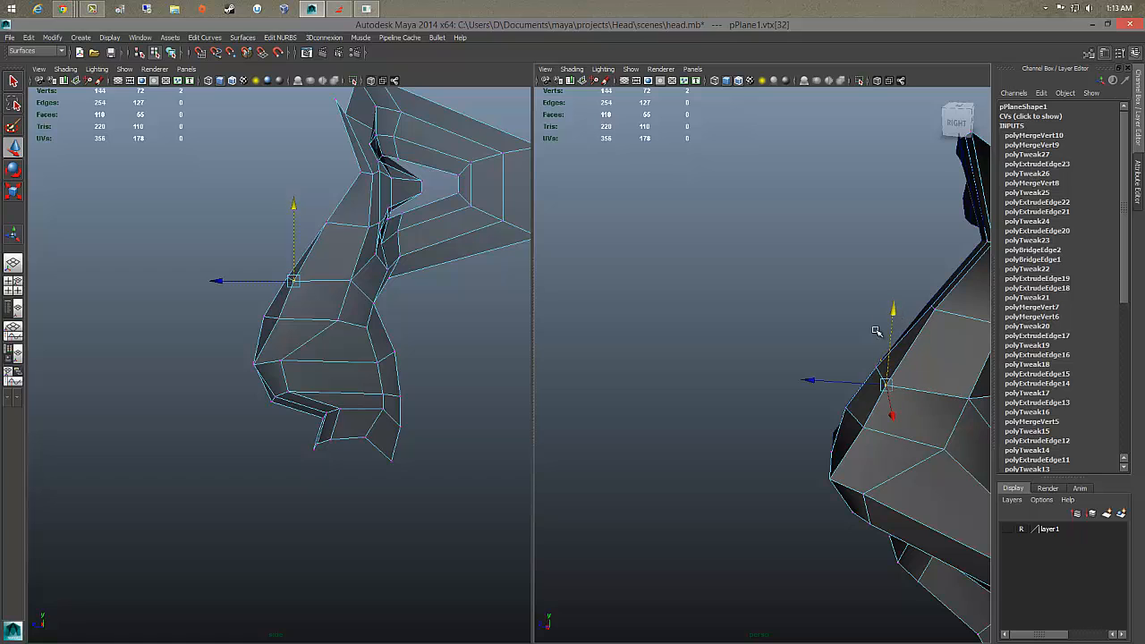
pyautogui.moveTo(814, 383); pyautogui.dragTo(817, 379)
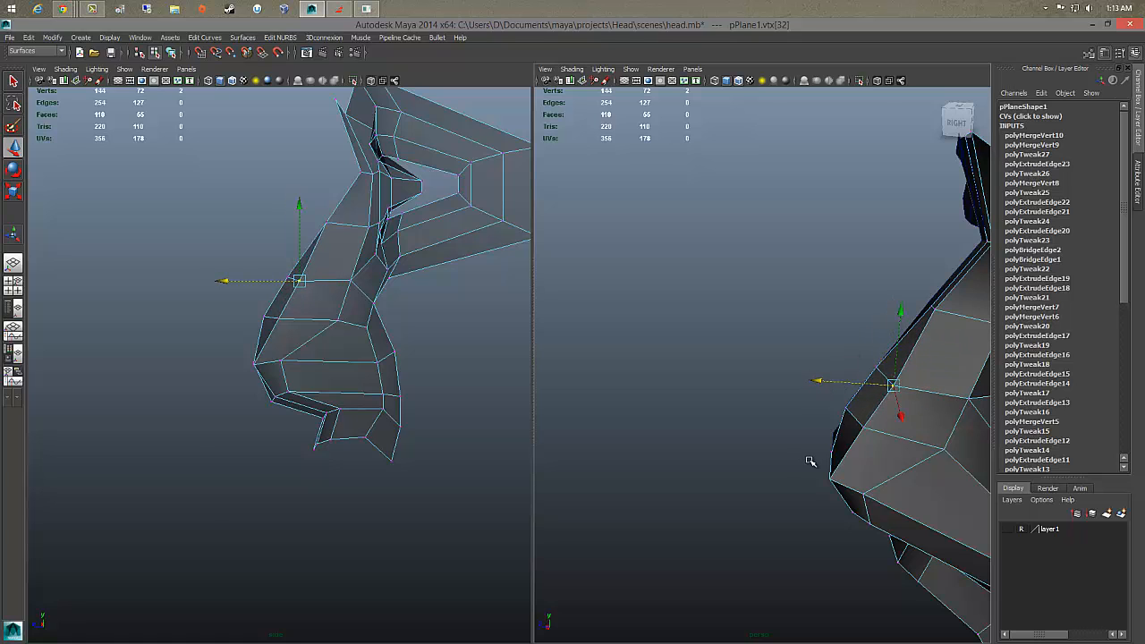
# Step: Move the vertex beside the nose tip backward to round off the front of the nose
pyautogui.click(833, 479)
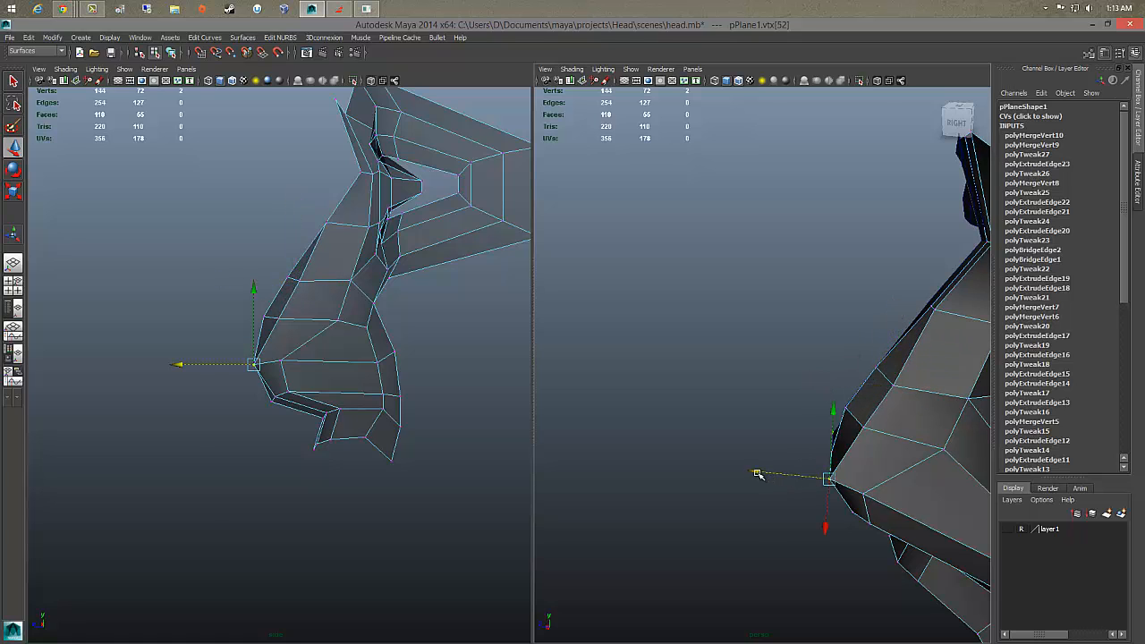
pyautogui.moveTo(757, 474); pyautogui.dragTo(911, 447)
pyautogui.click(955, 484)
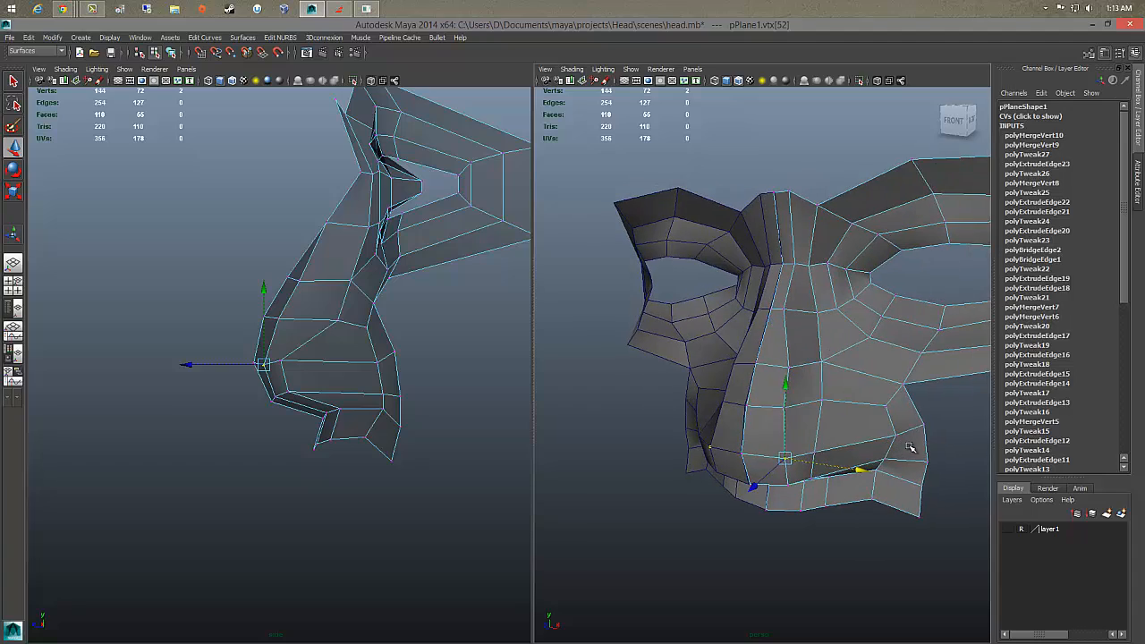
# Step: Preview the mesh smoothed, examine the nose shape from the front and side, and return to the unsmoothed display
pyautogui.press('3')
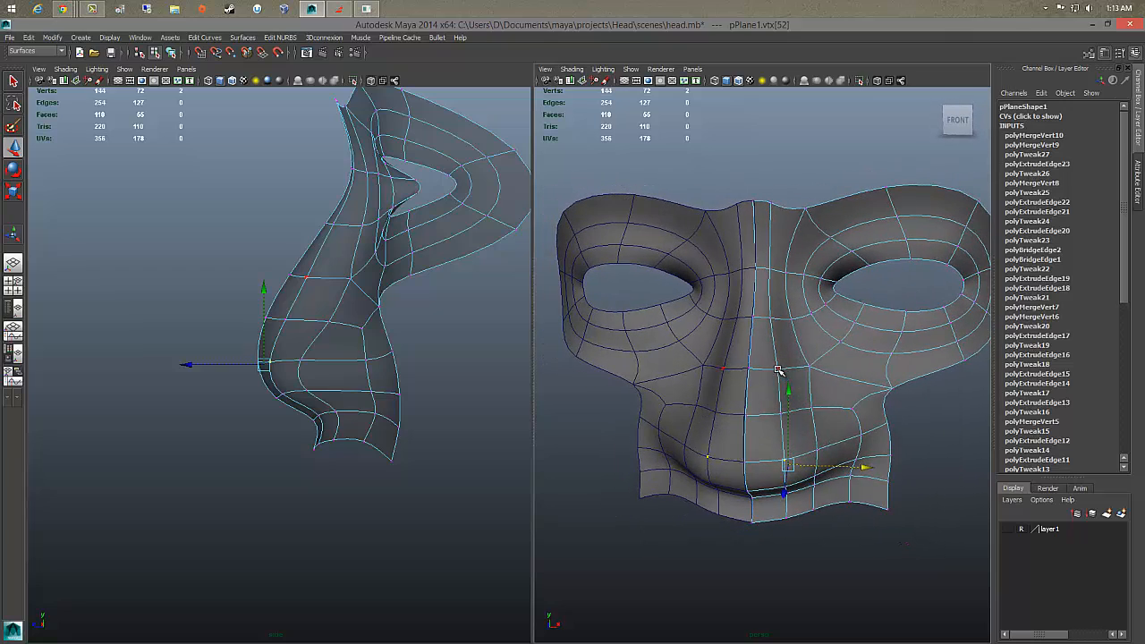
pyautogui.click(783, 373)
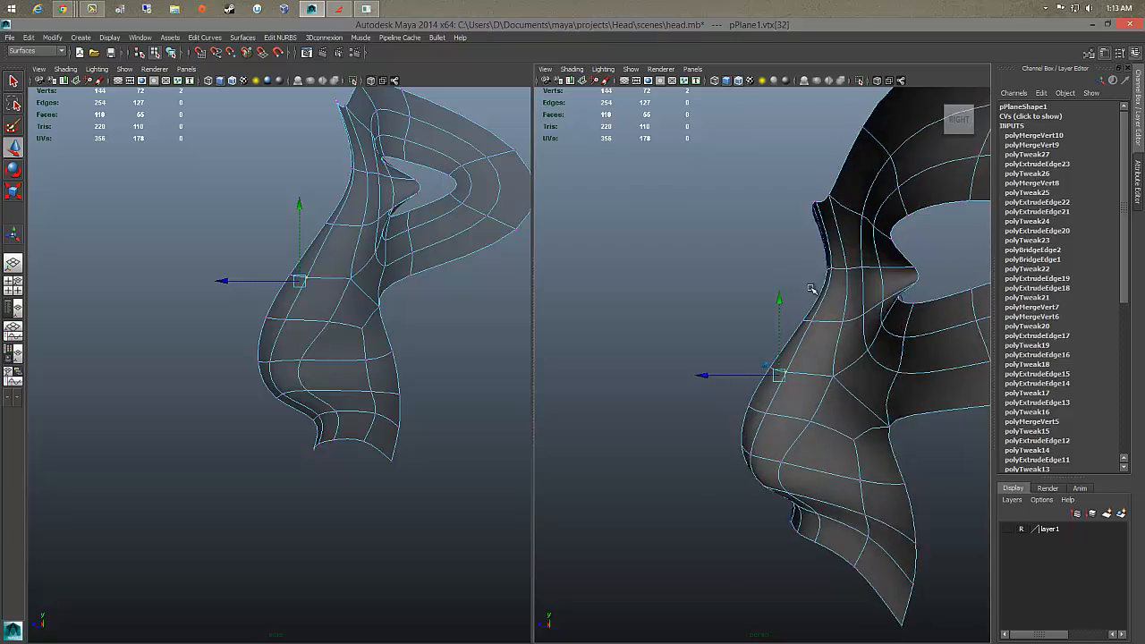
pyautogui.moveTo(883, 336); pyautogui.dragTo(877, 399, button='right')
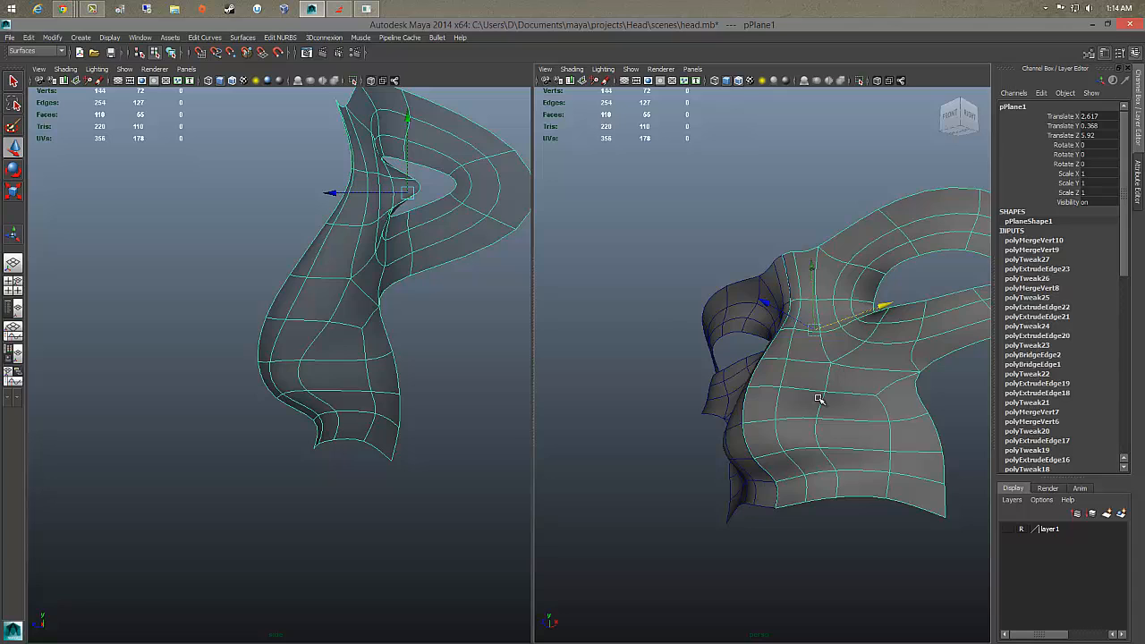
pyautogui.press('1')
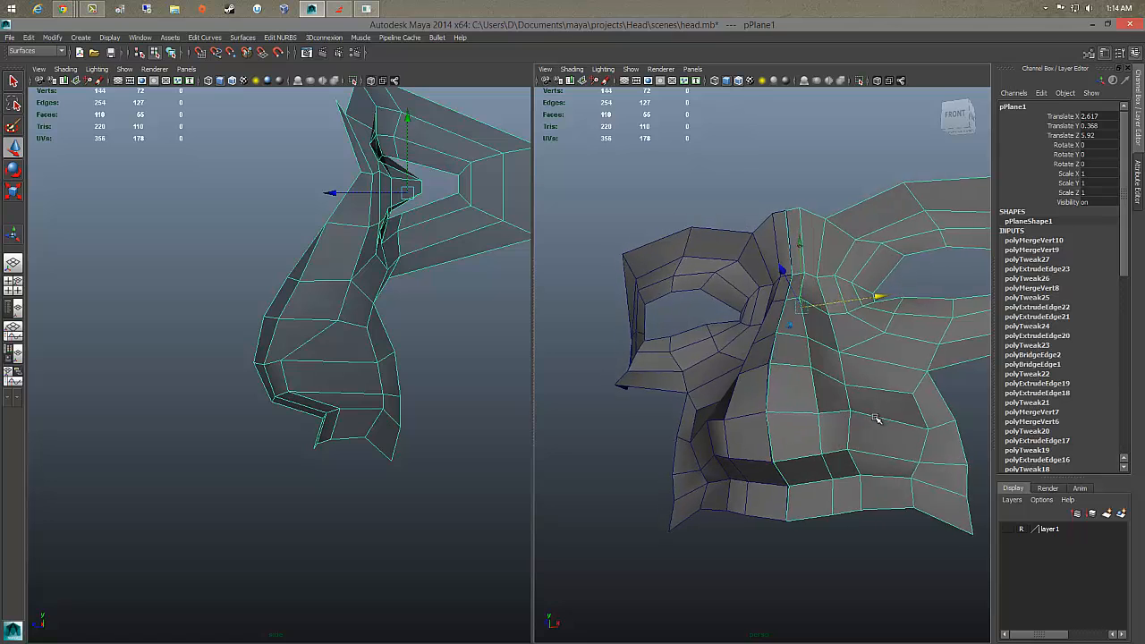
# Step: Extrude the three faces on the side of the nostril wing, scaling them to about 0.665, 0.603 and 0.767 in local X, Y and Z
pyautogui.moveTo(890, 359); pyautogui.dragTo(895, 443, button='right')
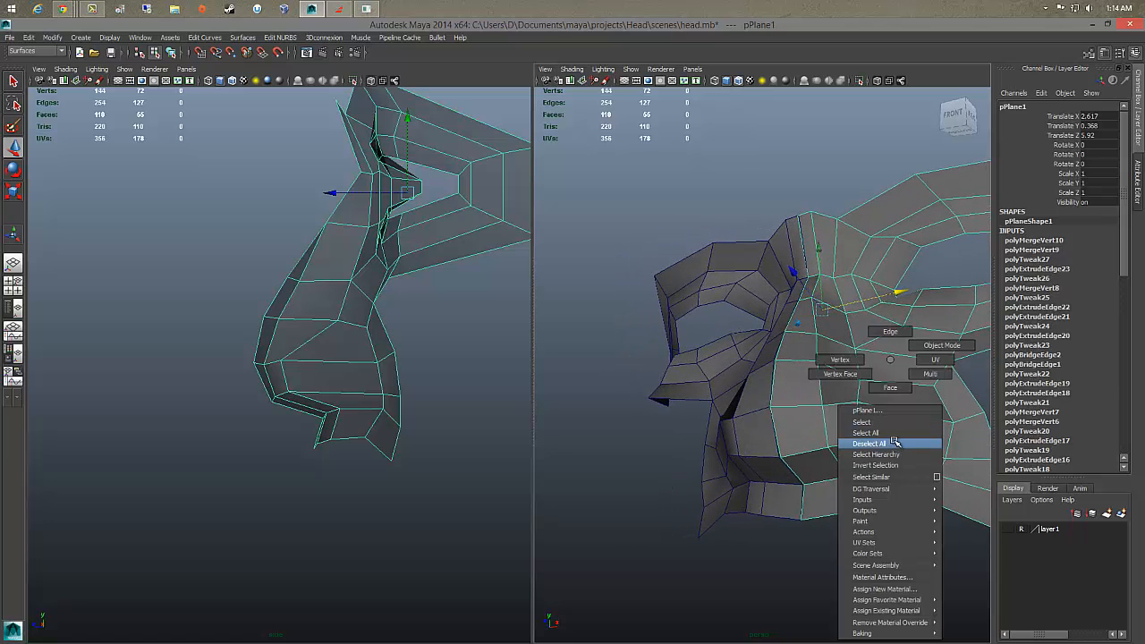
pyautogui.click(881, 393)
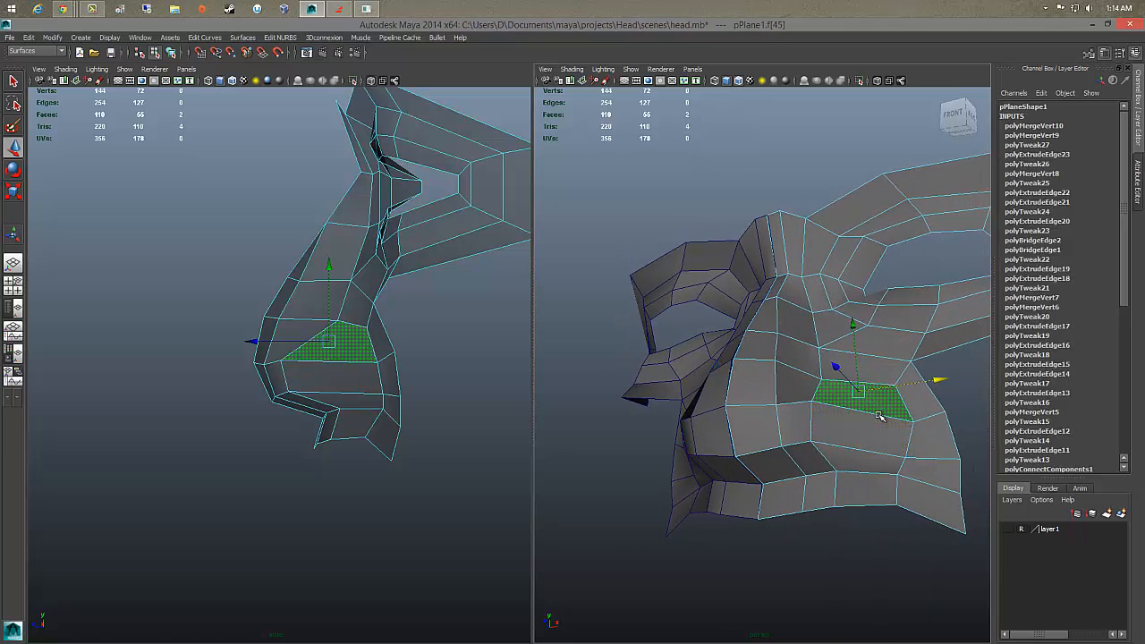
pyautogui.keyDown('shift'); pyautogui.click(868, 435); pyautogui.keyUp('shift')
pyautogui.keyDown('shift'); pyautogui.click(853, 460); pyautogui.keyUp('shift')
pyautogui.keyDown('shift'); pyautogui.moveTo(863, 442); pyautogui.dragTo(862, 465, button='right'); pyautogui.keyUp('shift')
pyautogui.keyDown('alt'); pyautogui.moveTo(919, 306); pyautogui.dragTo(865, 293); pyautogui.keyUp('alt')
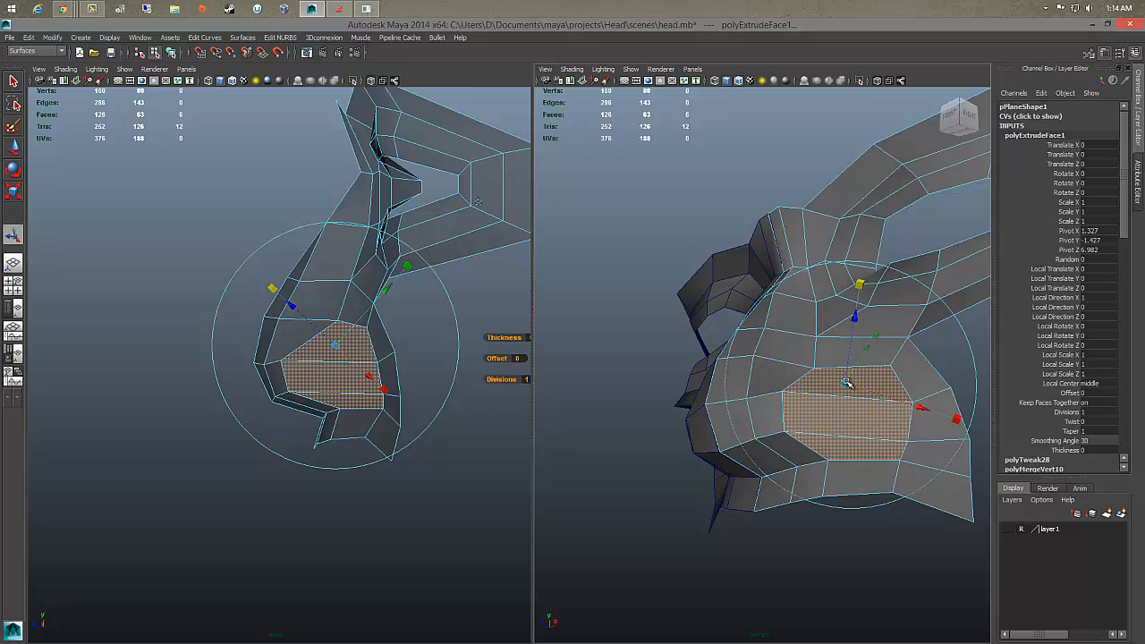
pyautogui.moveTo(846, 382); pyautogui.dragTo(886, 333)
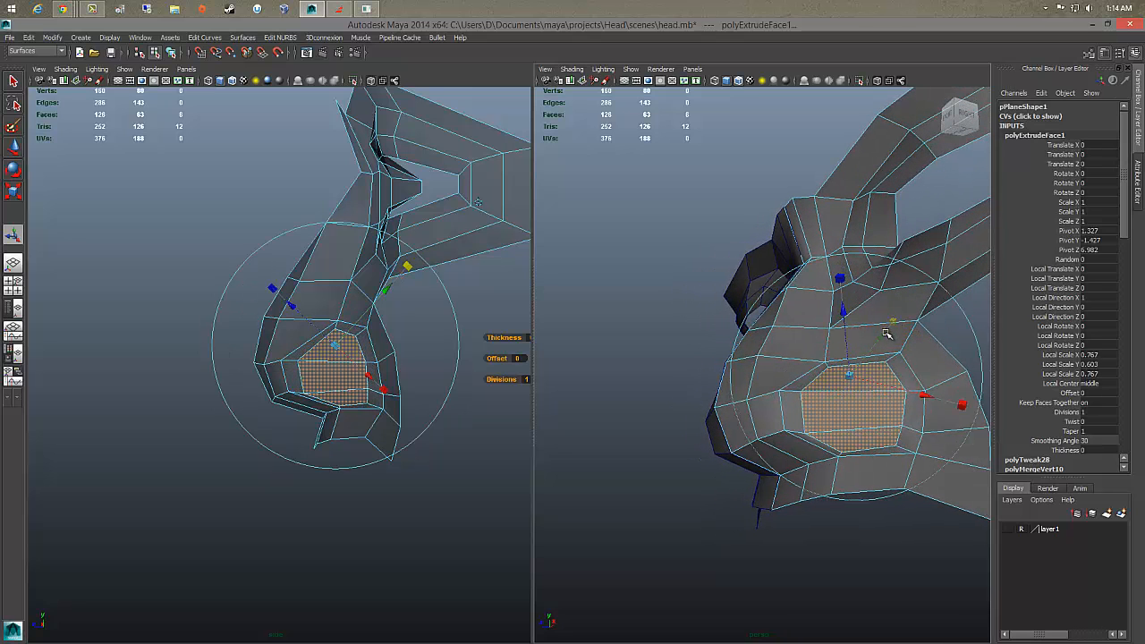
pyautogui.moveTo(953, 401); pyautogui.dragTo(934, 379)
# Step: Move the inset nostril wing faces outward and slightly forward so the wing bulges
pyautogui.press('e')
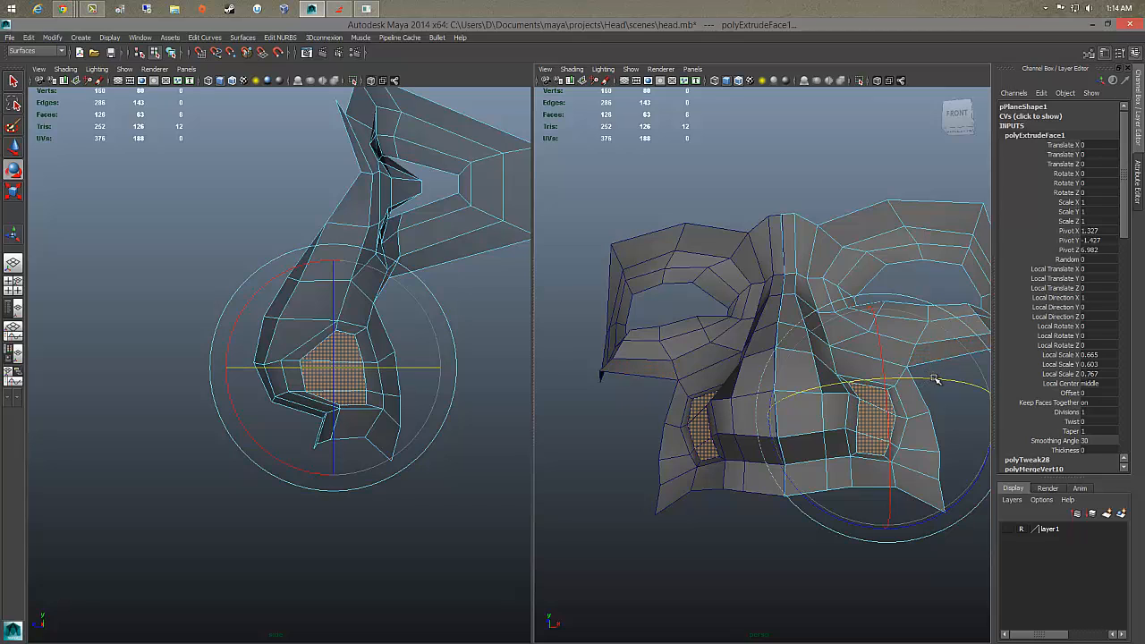
pyautogui.press('w')
pyautogui.moveTo(954, 412); pyautogui.dragTo(863, 472)
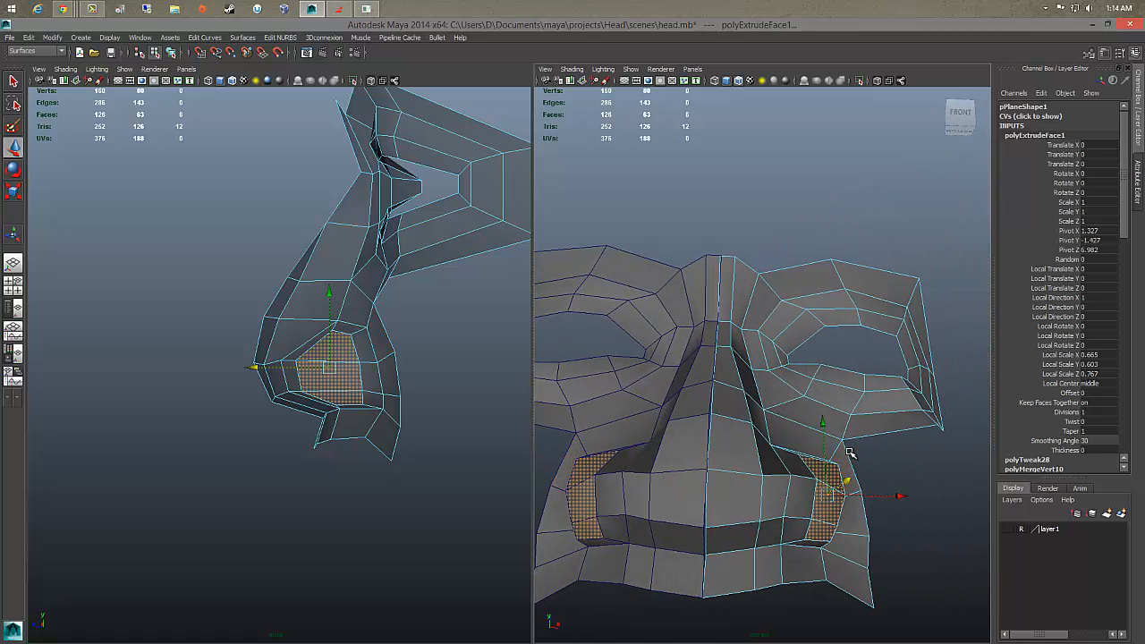
# Step: Preview the mesh smoothed and scale the nostril wing faces down vertically
pyautogui.press('3')
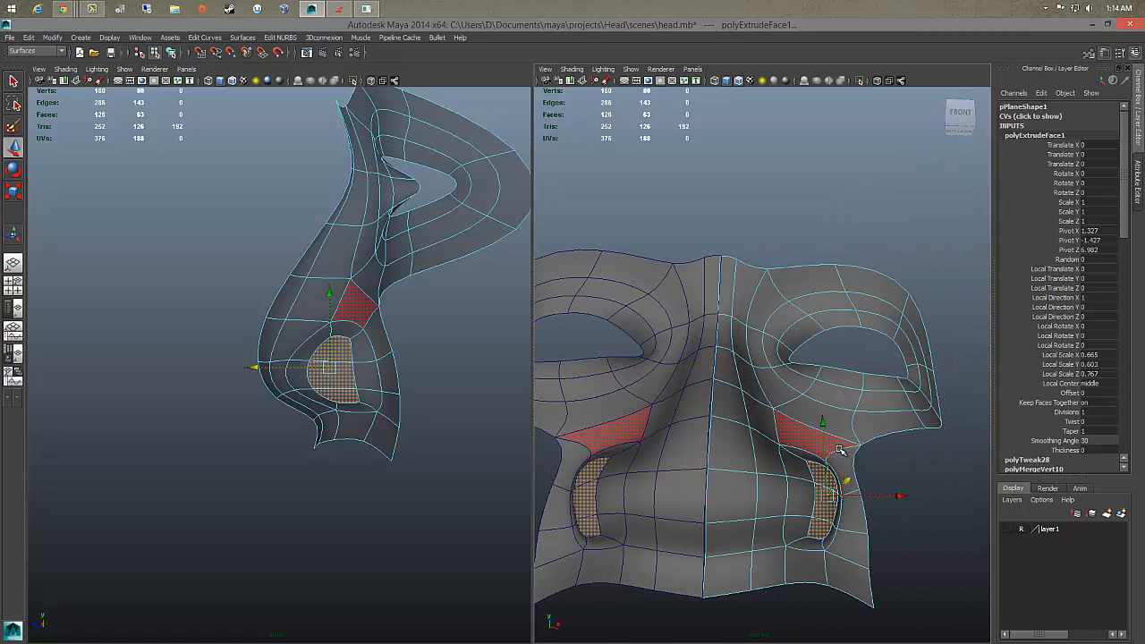
pyautogui.keyDown('alt'); pyautogui.moveTo(840, 450); pyautogui.dragTo(821, 453); pyautogui.keyUp('alt')
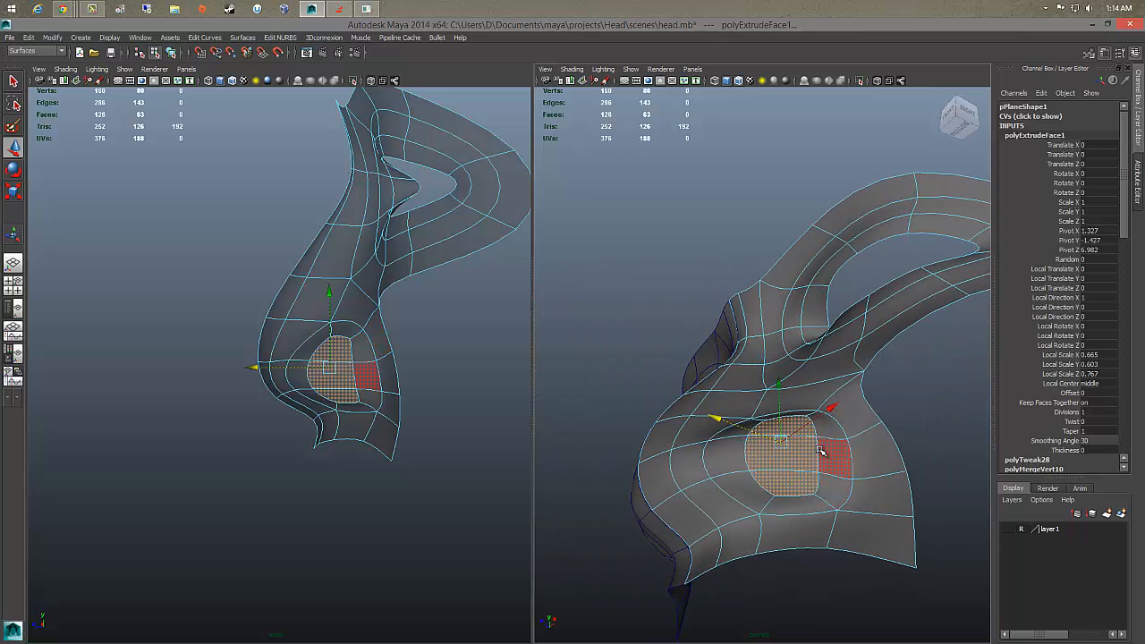
pyautogui.press('r')
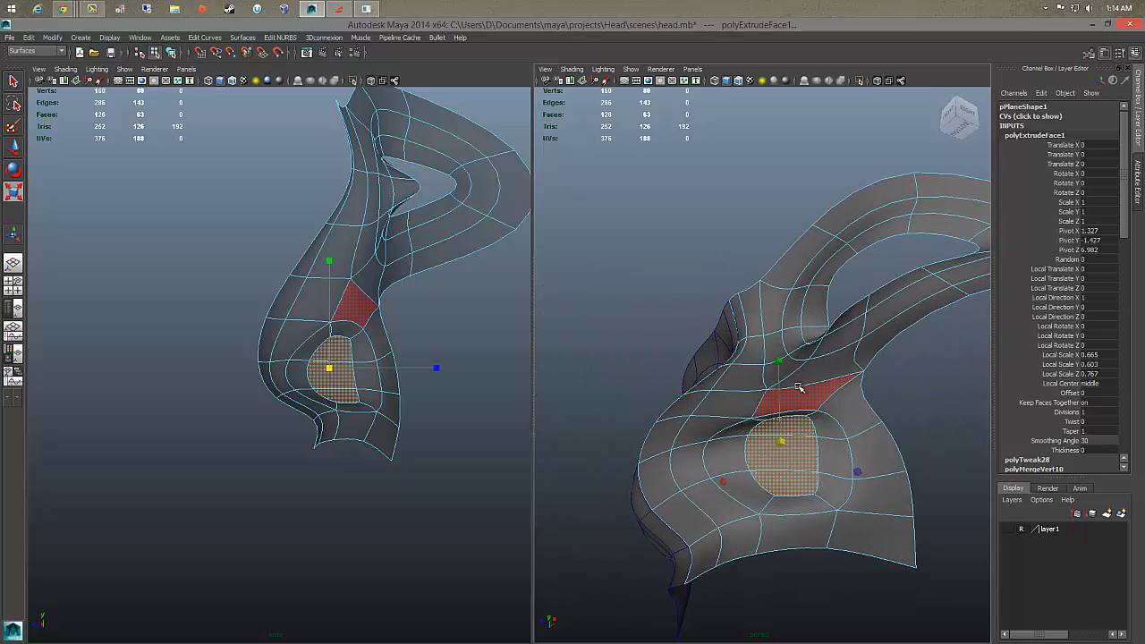
pyautogui.moveTo(780, 361); pyautogui.dragTo(861, 454)
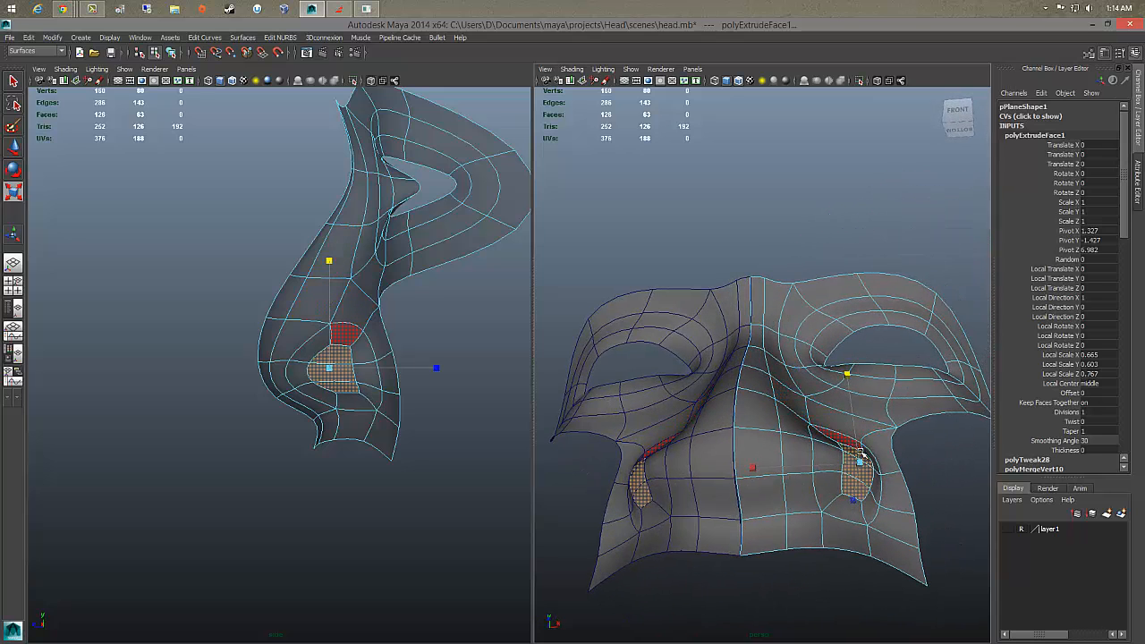
# Step: Rotate the nostril wing faces slightly, nudge them sideways, and return the mesh to the unsmoothed display
pyautogui.press('e')
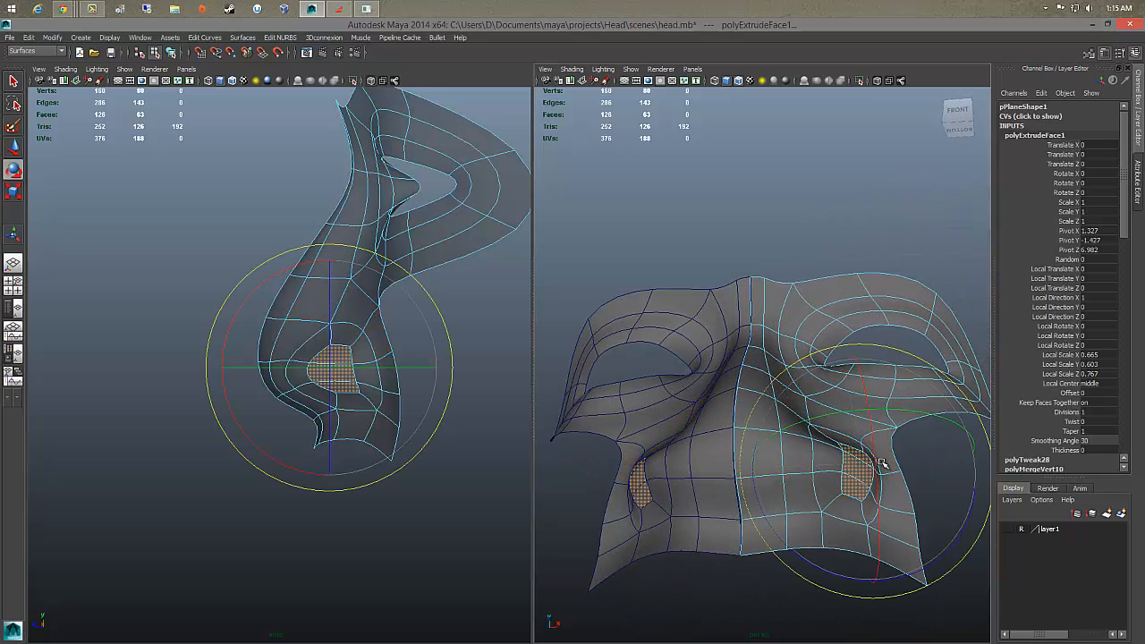
pyautogui.moveTo(921, 411); pyautogui.dragTo(936, 416)
pyautogui.press('w')
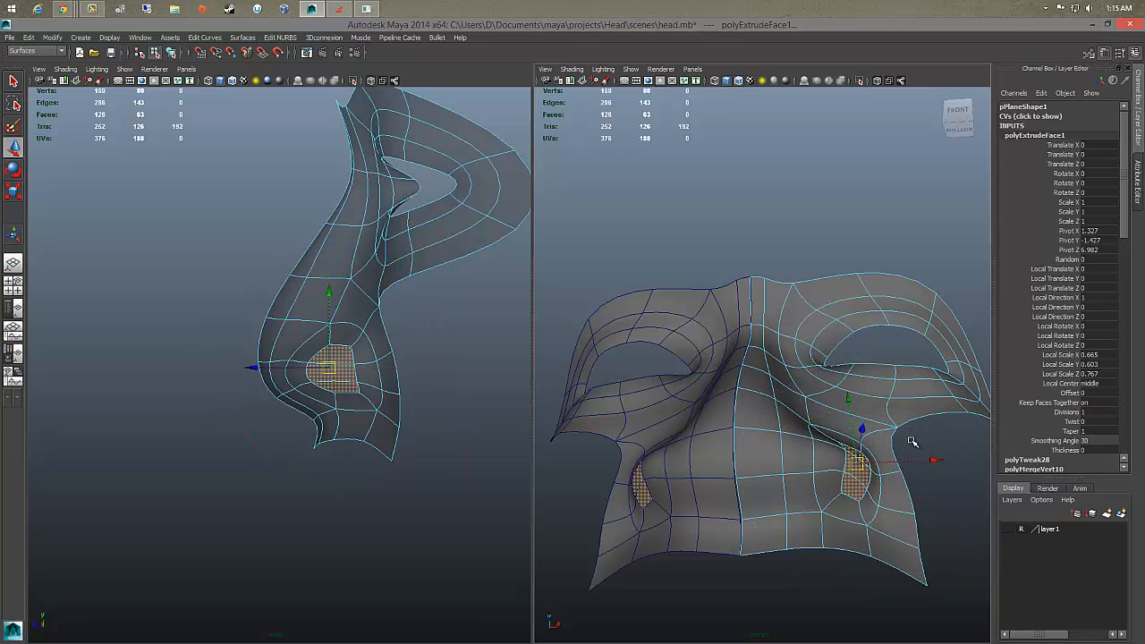
pyautogui.moveTo(935, 459); pyautogui.dragTo(937, 457)
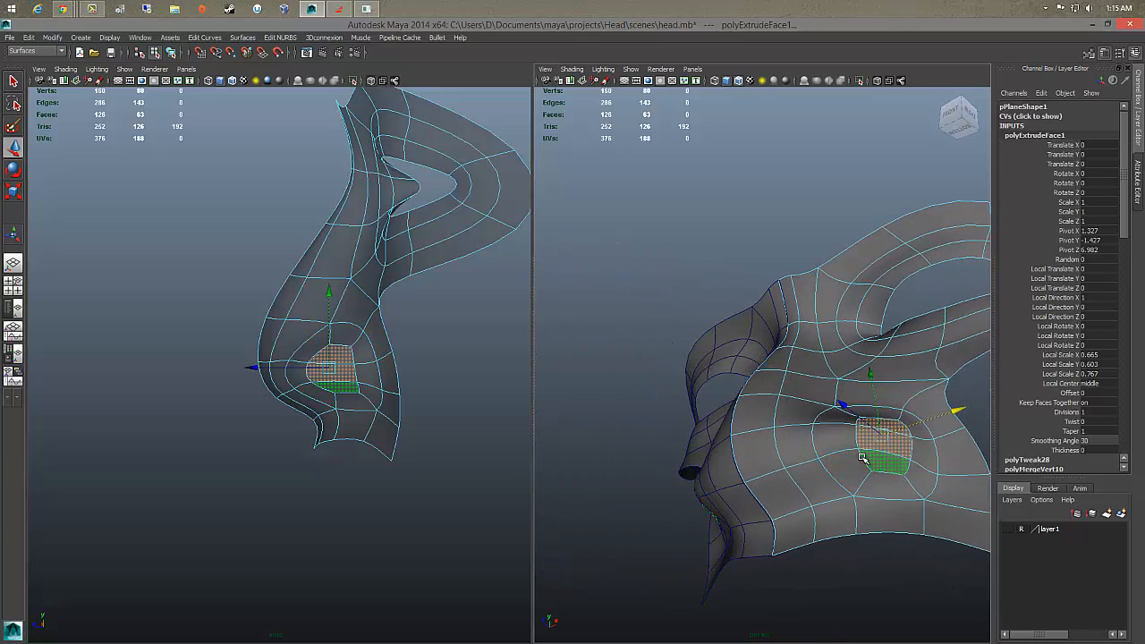
pyautogui.press('1')
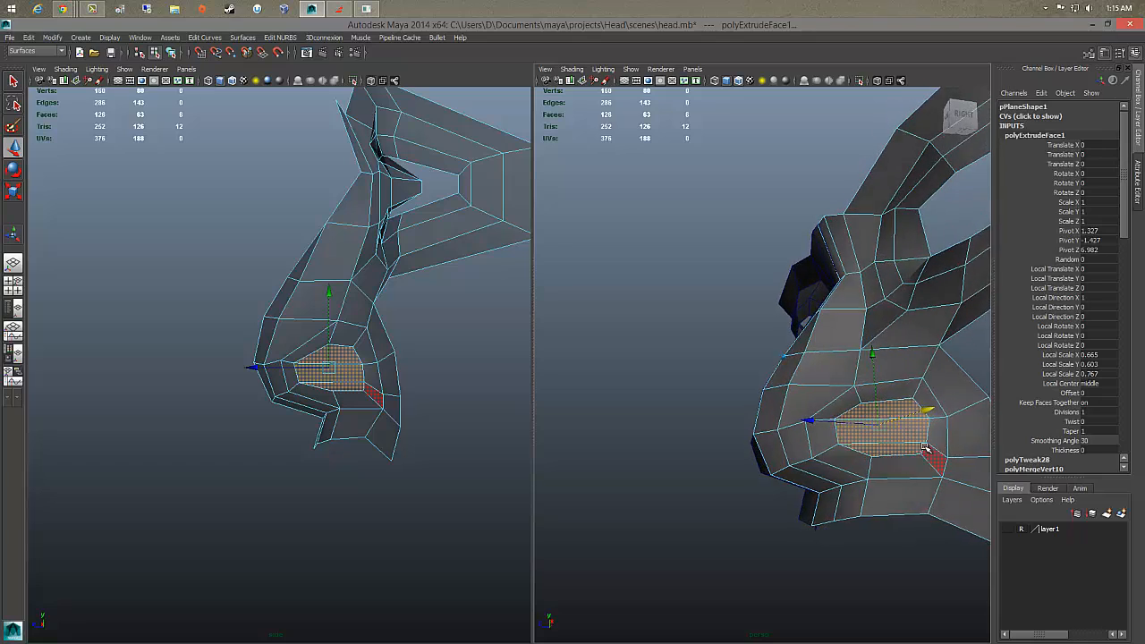
# Step: Select a vertex on the lower edge under the nose in vertex mode and show the reference photo layer (layer1)
pyautogui.rightClick(926, 450)
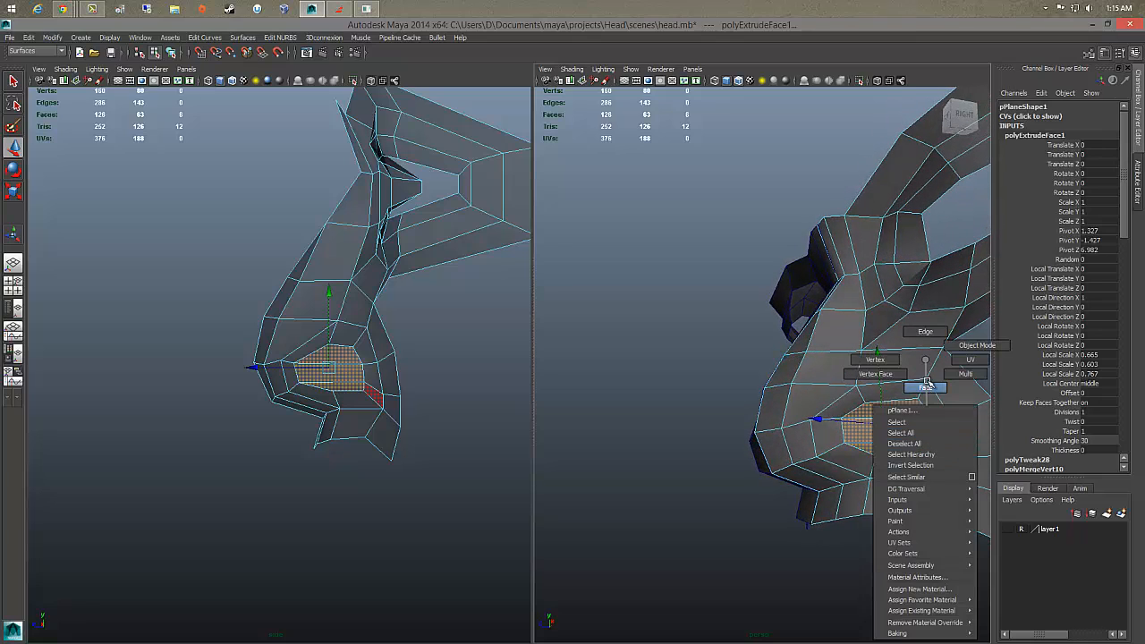
pyautogui.moveTo(927, 359); pyautogui.dragTo(920, 392, button='right')
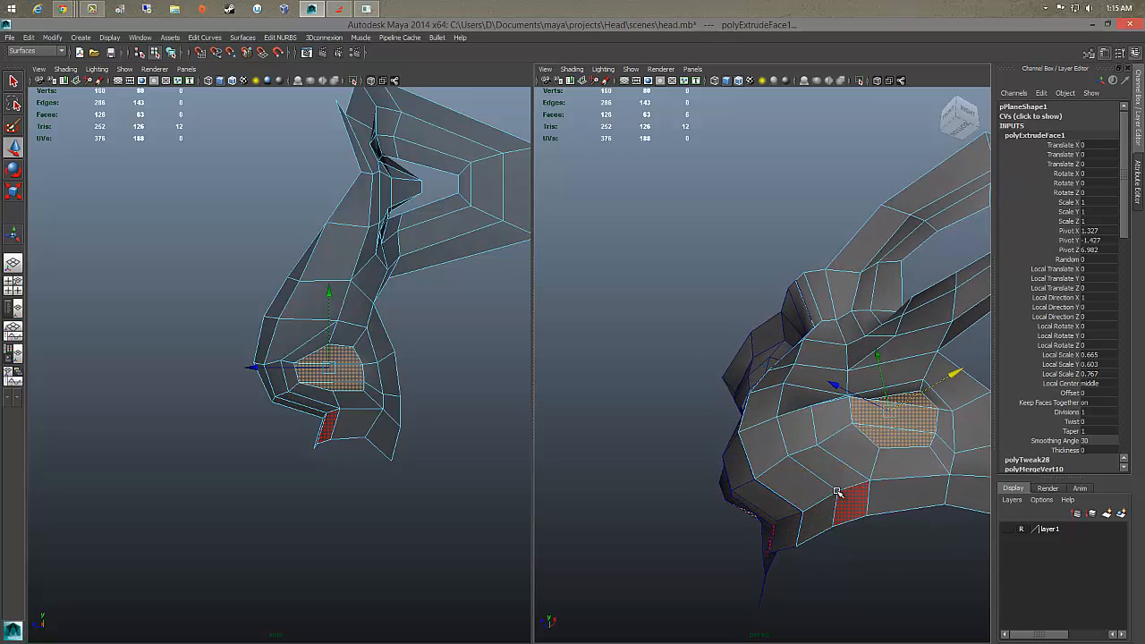
pyautogui.rightClick(835, 489)
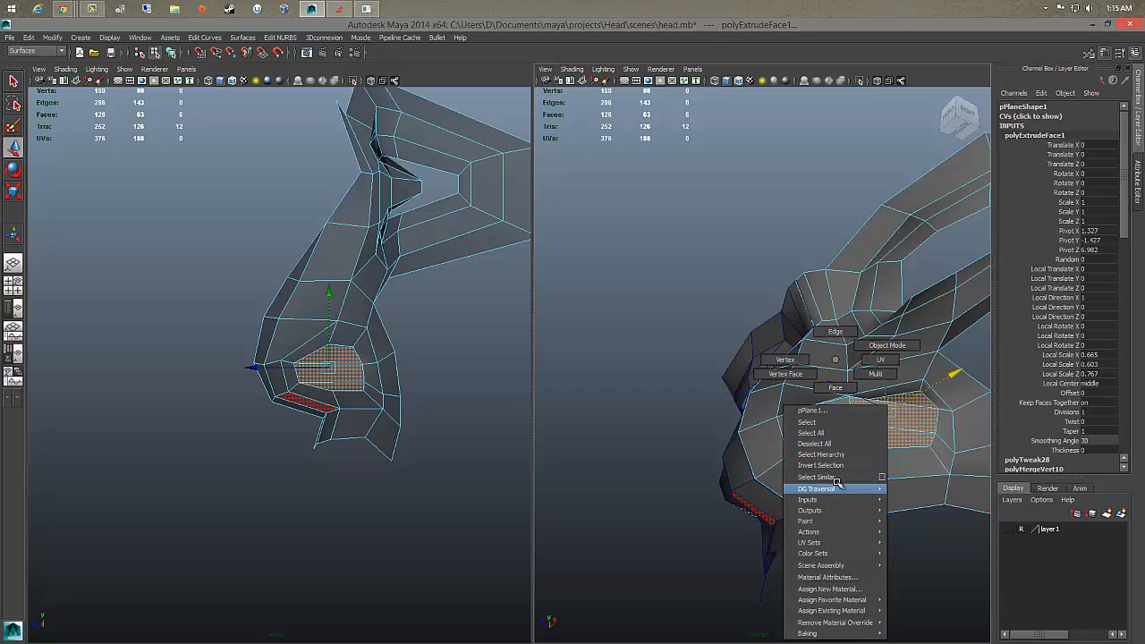
pyautogui.click(802, 381)
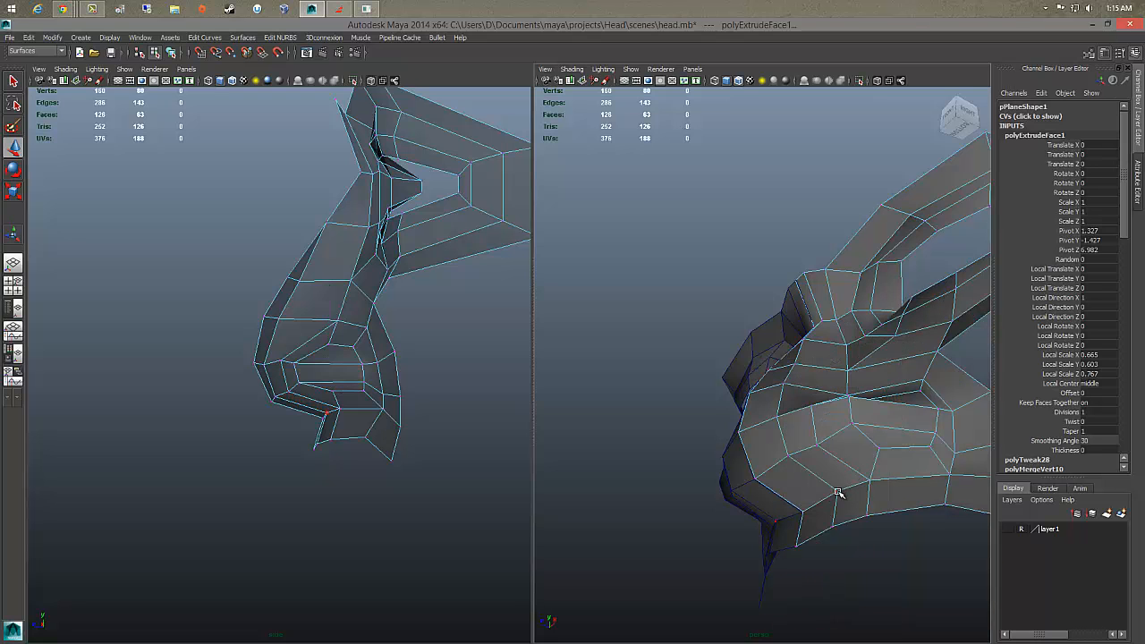
pyautogui.click(836, 491)
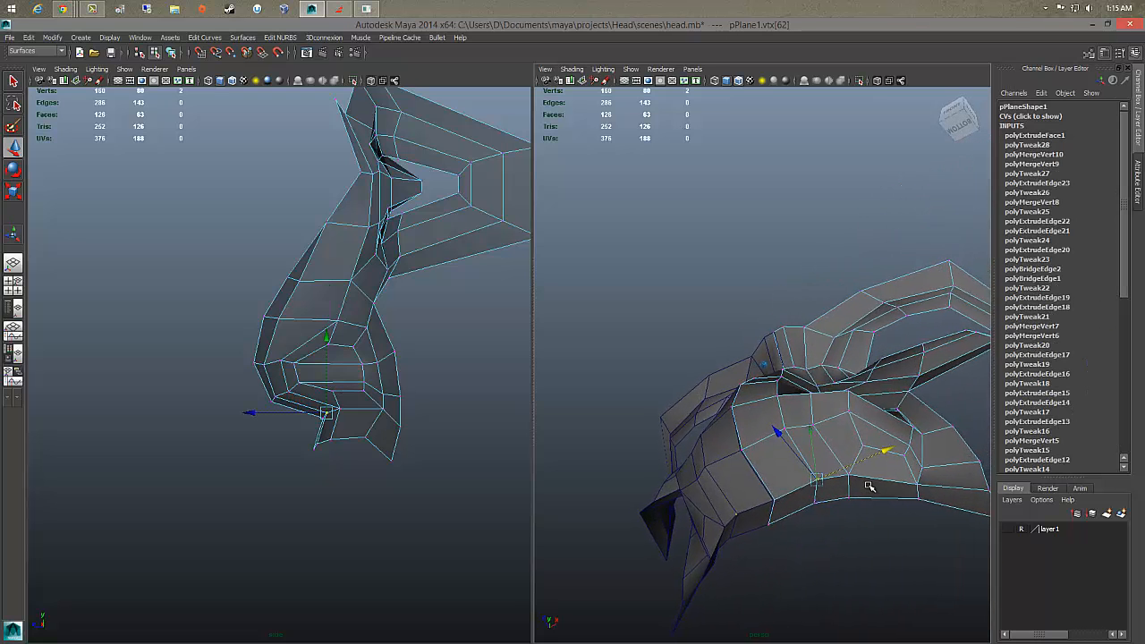
pyautogui.click(1019, 529)
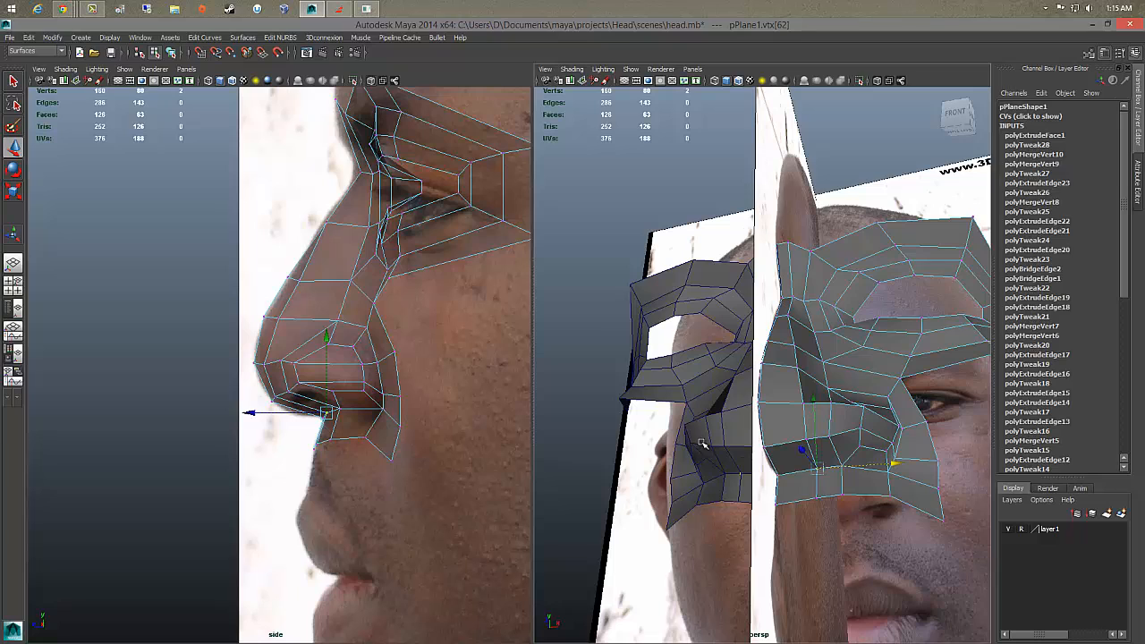
# Step: In the side view, move the neighbouring vertex under the nostril up and slightly forward to follow the reference photo
pyautogui.click(331, 408)
pyautogui.moveTo(331, 408); pyautogui.dragTo(331, 400)
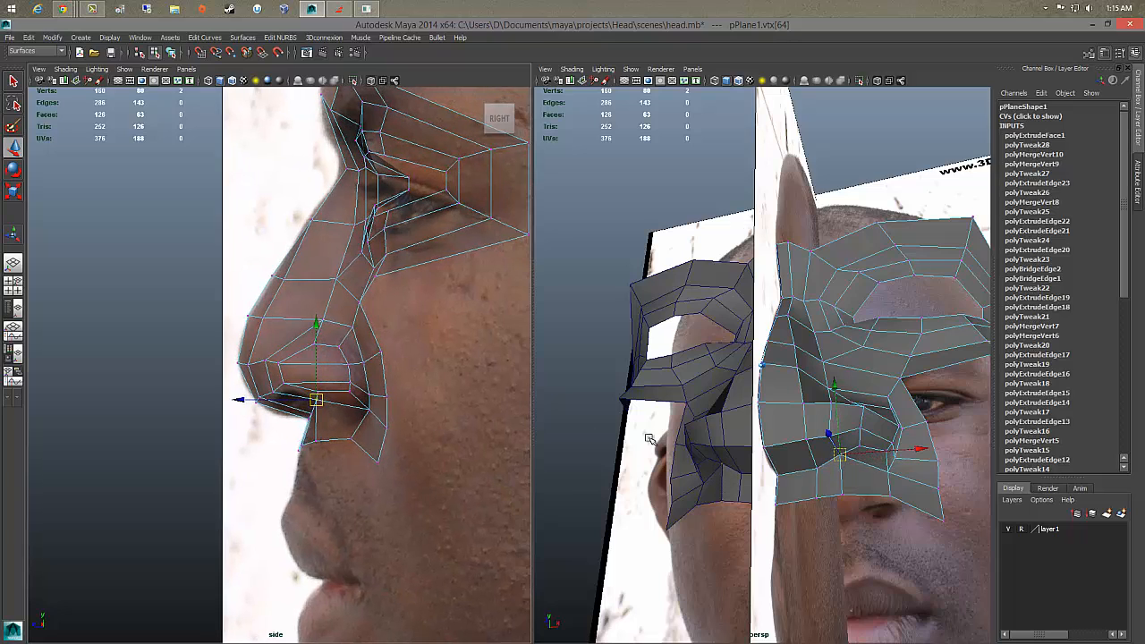
pyautogui.keyDown('alt'); pyautogui.moveTo(826, 454); pyautogui.dragTo(747, 516); pyautogui.keyUp('alt')
pyautogui.scroll(3, 758, 498)
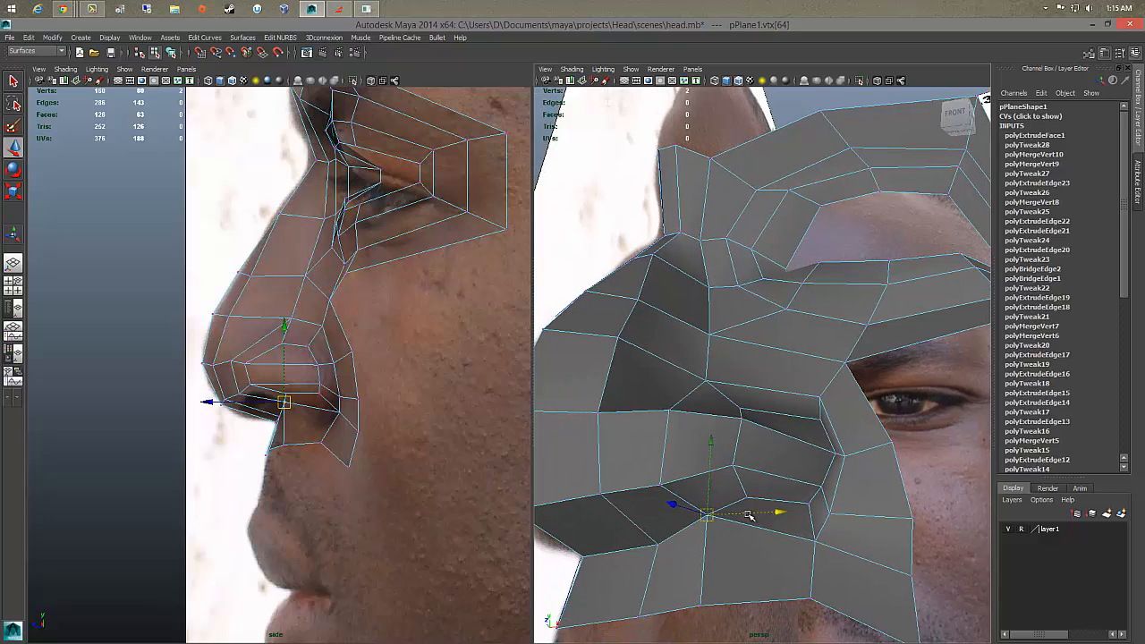
# Step: Chamfer the vertex under the nostril into a small face and nudge its upper corner vertex outward
pyautogui.moveTo(734, 509); pyautogui.dragTo(767, 508, button='right')
pyautogui.keyDown('alt'); pyautogui.moveTo(735, 521); pyautogui.dragTo(831, 498); pyautogui.keyUp('alt')
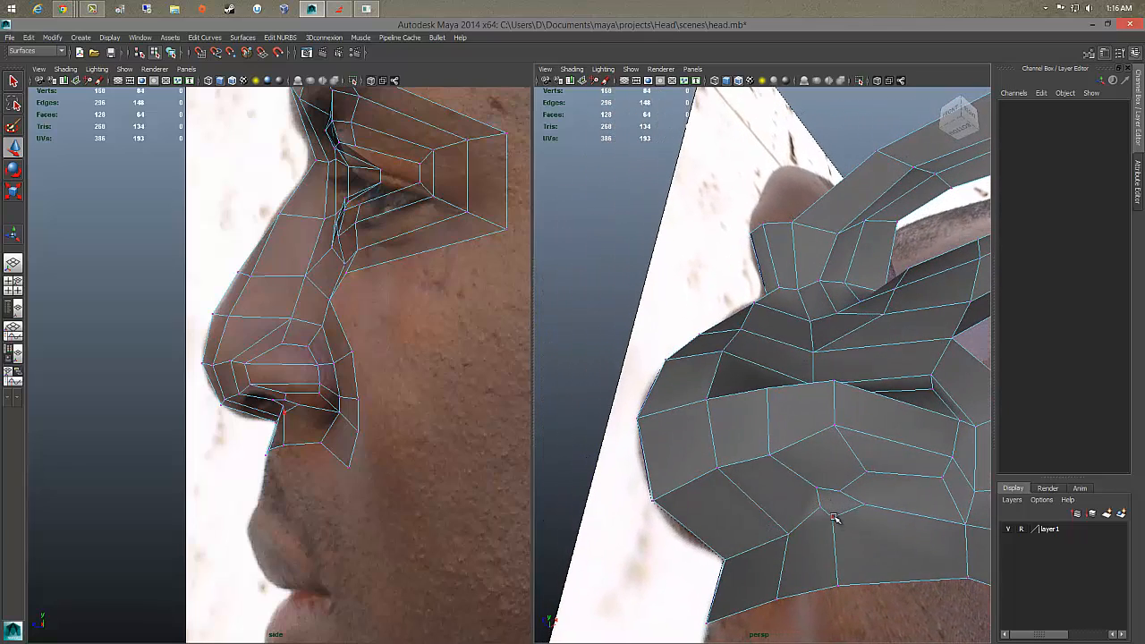
pyautogui.click(832, 517)
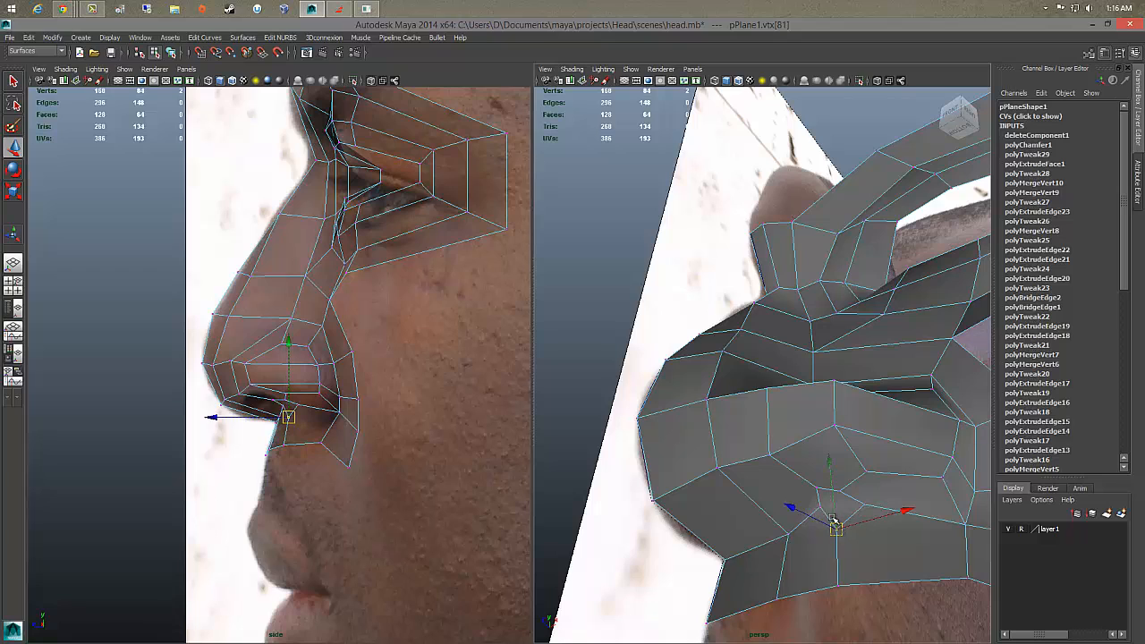
pyautogui.click(813, 517)
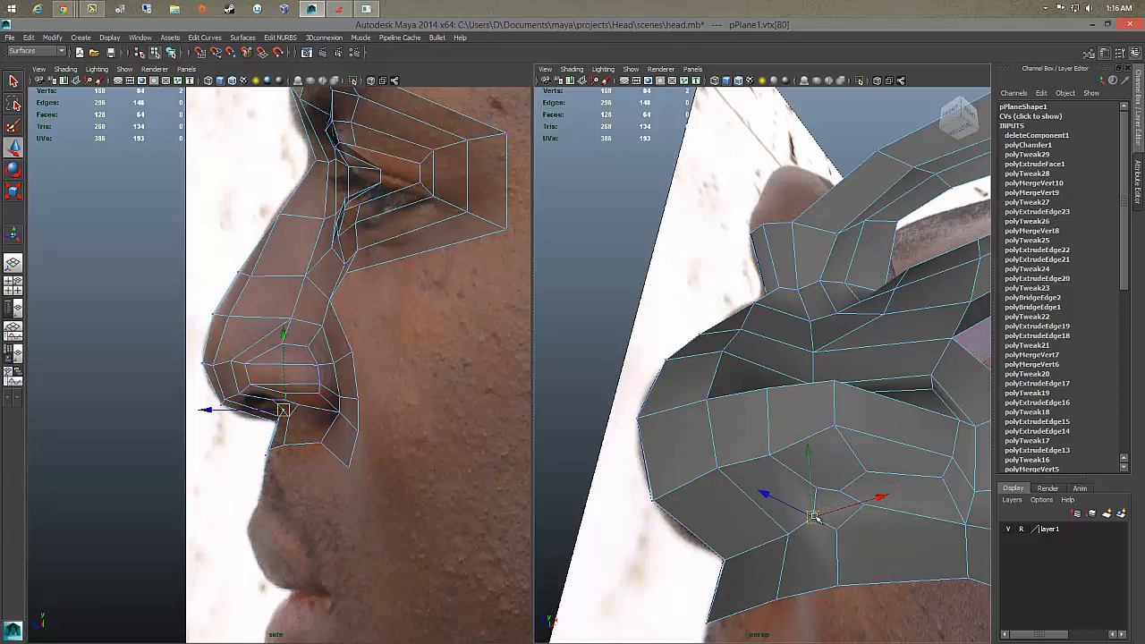
pyautogui.click(823, 493)
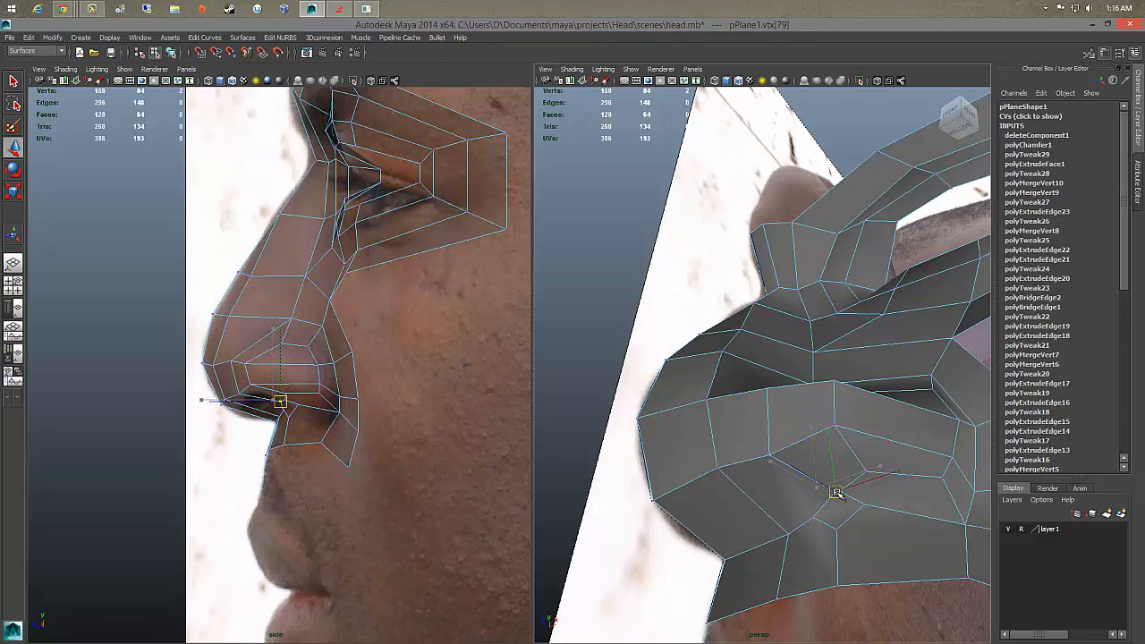
# Step: Merge the two neighbouring upper corner vertices of the new nostril face into one
pyautogui.moveTo(832, 491); pyautogui.dragTo(845, 499)
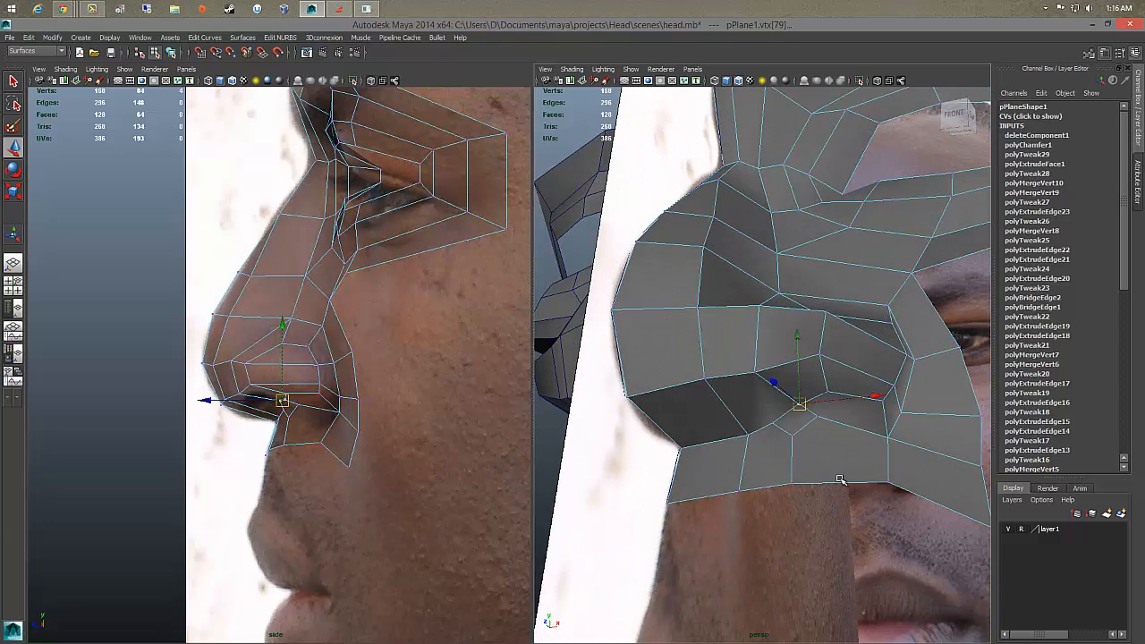
pyautogui.keyDown('shift'); pyautogui.rightClick(802, 408); pyautogui.keyUp('shift')
pyautogui.keyDown('shift'); pyautogui.moveTo(803, 415); pyautogui.dragTo(832, 368, button='right'); pyautogui.keyUp('shift')
pyautogui.keyDown('alt'); pyautogui.moveTo(832, 369); pyautogui.dragTo(813, 456); pyautogui.keyUp('alt')
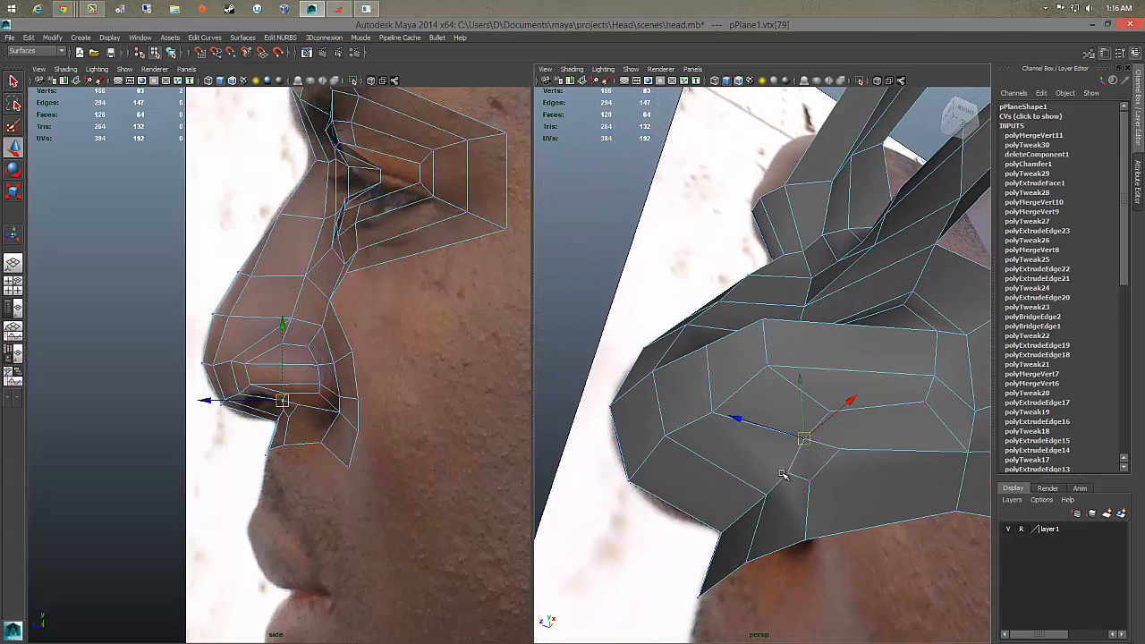
# Step: Reposition the corner vertices of the small nostril face, shifting the upper corner forward and the lower rear corner back
pyautogui.click(781, 479)
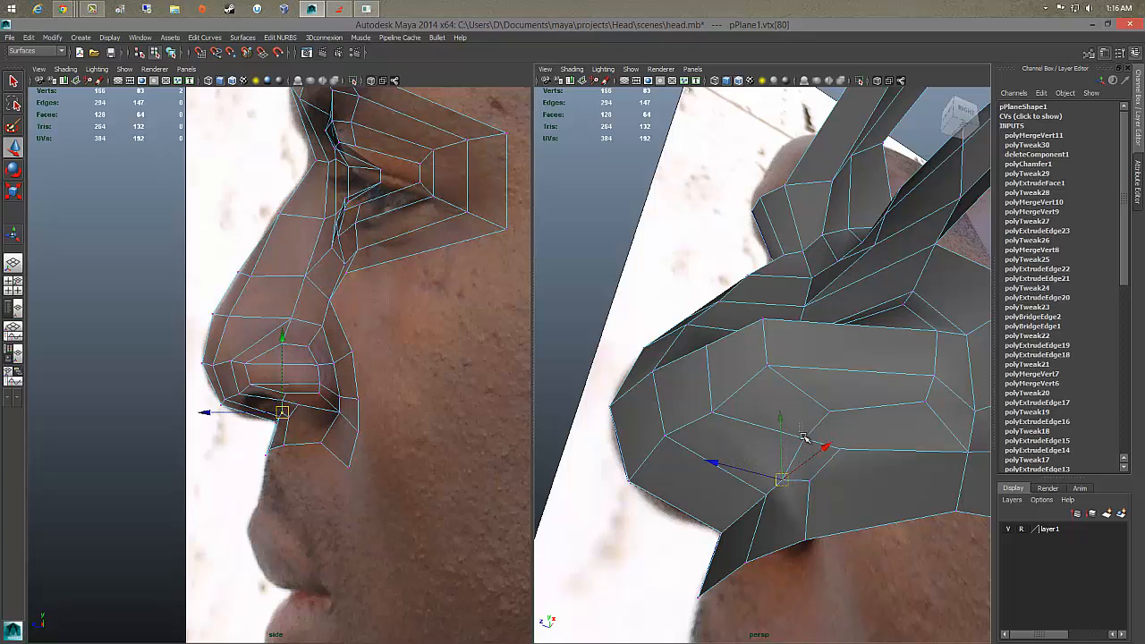
pyautogui.click(777, 437)
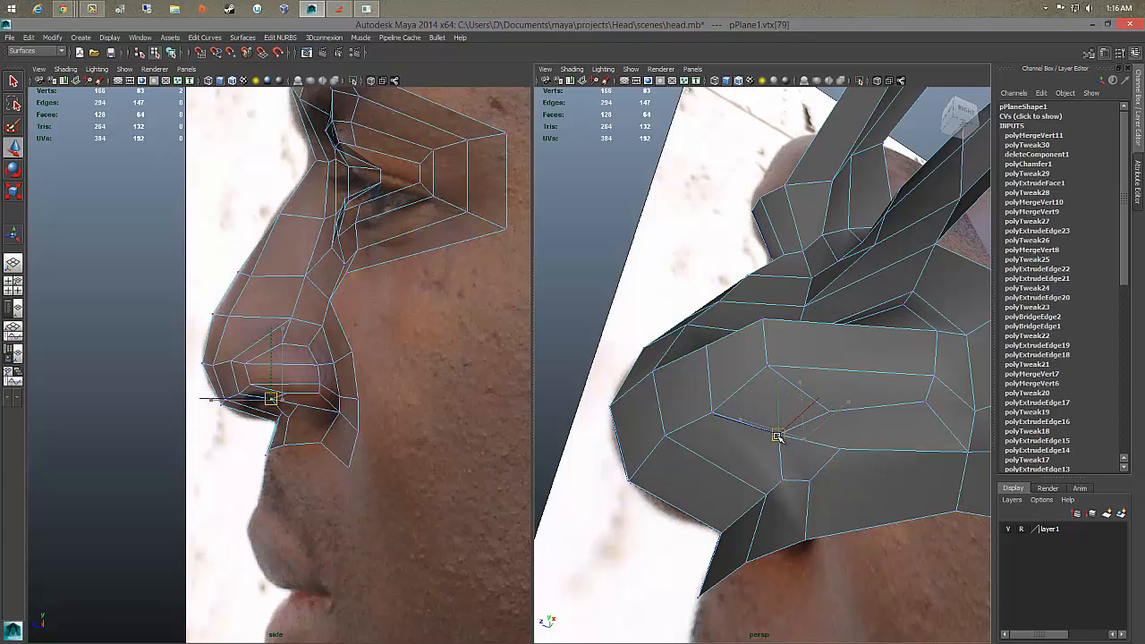
pyautogui.click(841, 457)
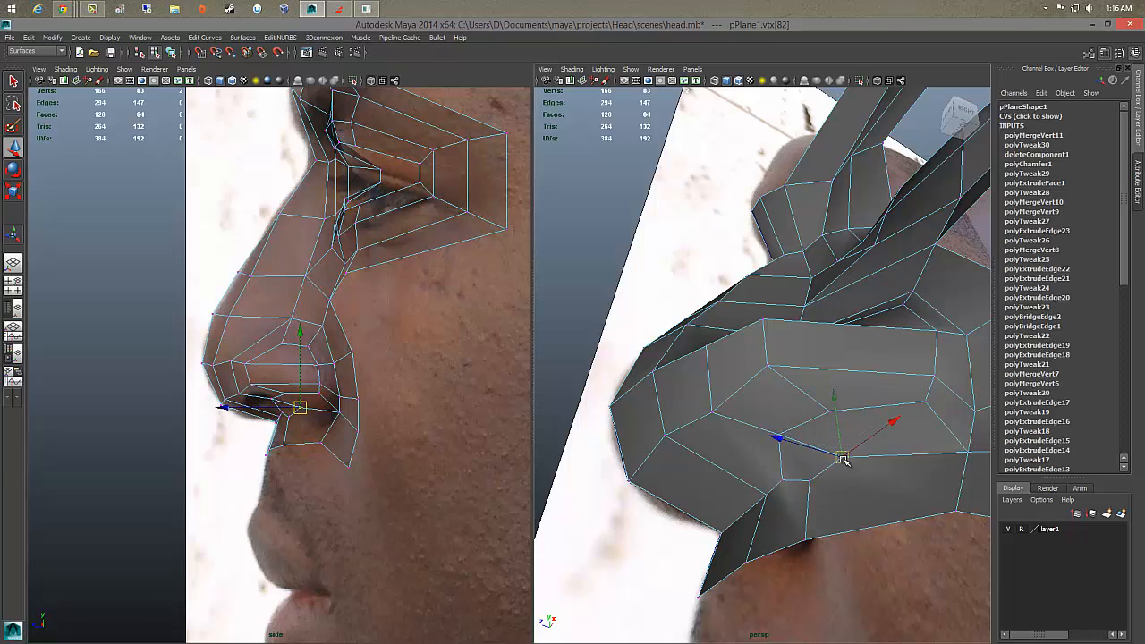
pyautogui.click(810, 482)
pyautogui.moveTo(810, 482); pyautogui.dragTo(820, 484)
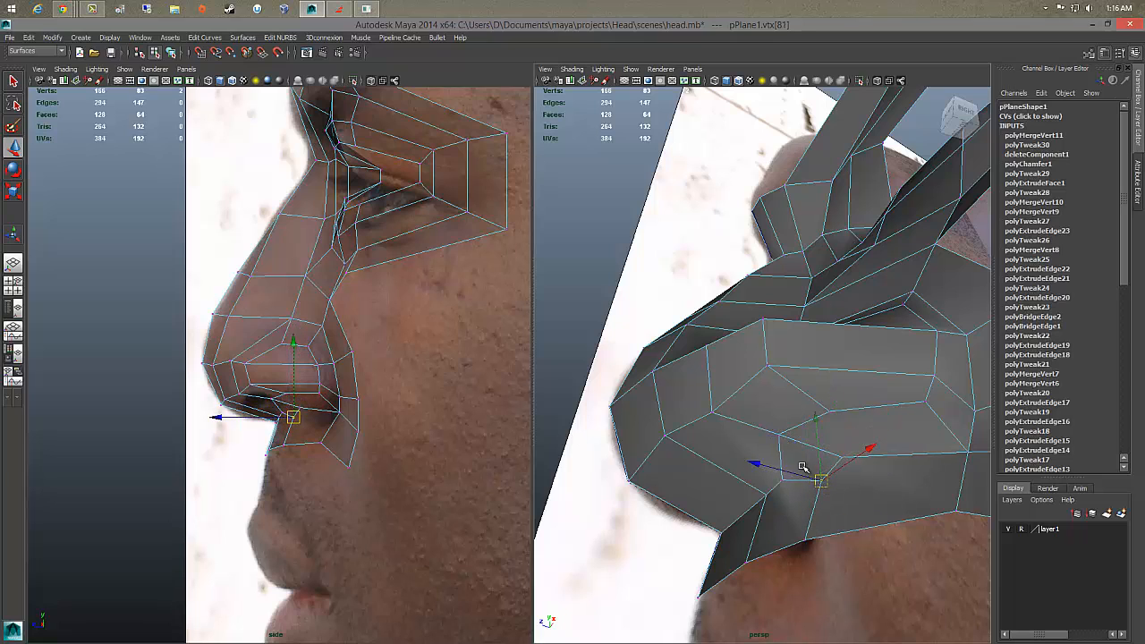
# Step: Select the small nostril face and extrude it straight up into the nose by about 0.282
pyautogui.moveTo(802, 371); pyautogui.dragTo(803, 393, button='right')
pyautogui.click(793, 459)
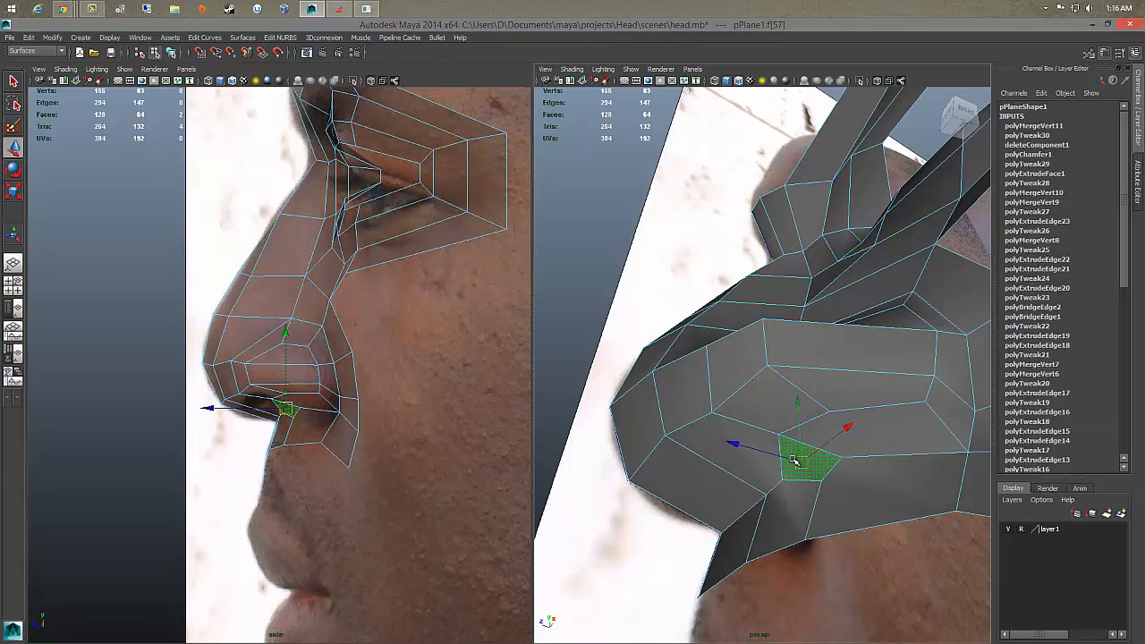
pyautogui.keyDown('shift'); pyautogui.moveTo(793, 460); pyautogui.dragTo(799, 474, button='right'); pyautogui.keyUp('shift')
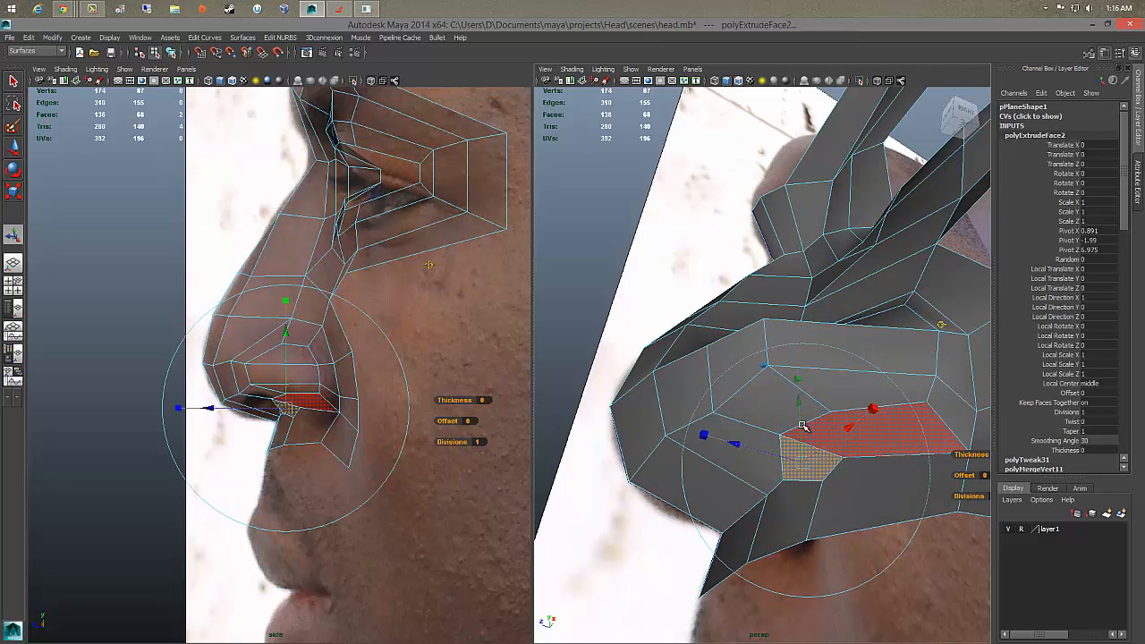
pyautogui.moveTo(802, 427); pyautogui.dragTo(798, 407)
pyautogui.keyDown('alt'); pyautogui.moveTo(937, 403); pyautogui.dragTo(910, 284); pyautogui.keyUp('alt')
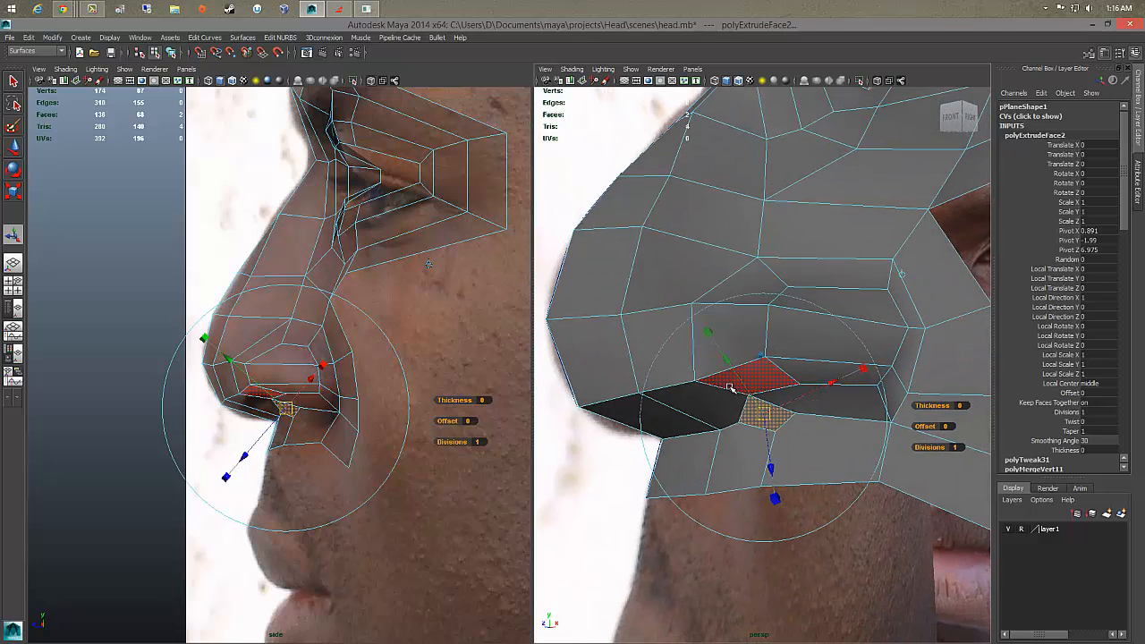
pyautogui.click(902, 275)
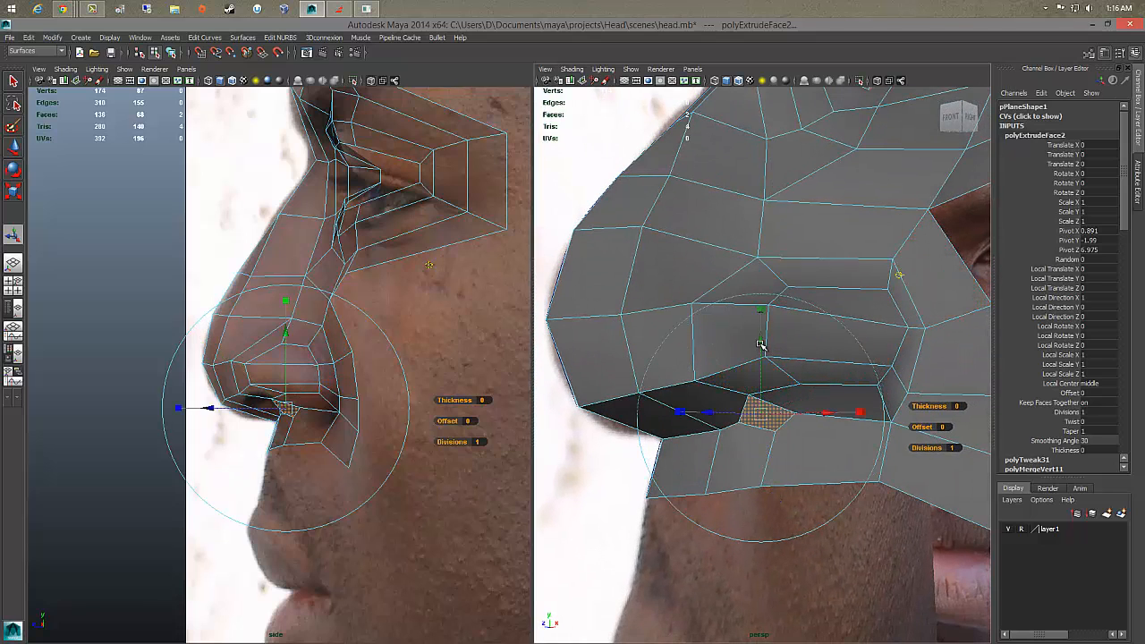
pyautogui.moveTo(760, 343); pyautogui.dragTo(775, 308)
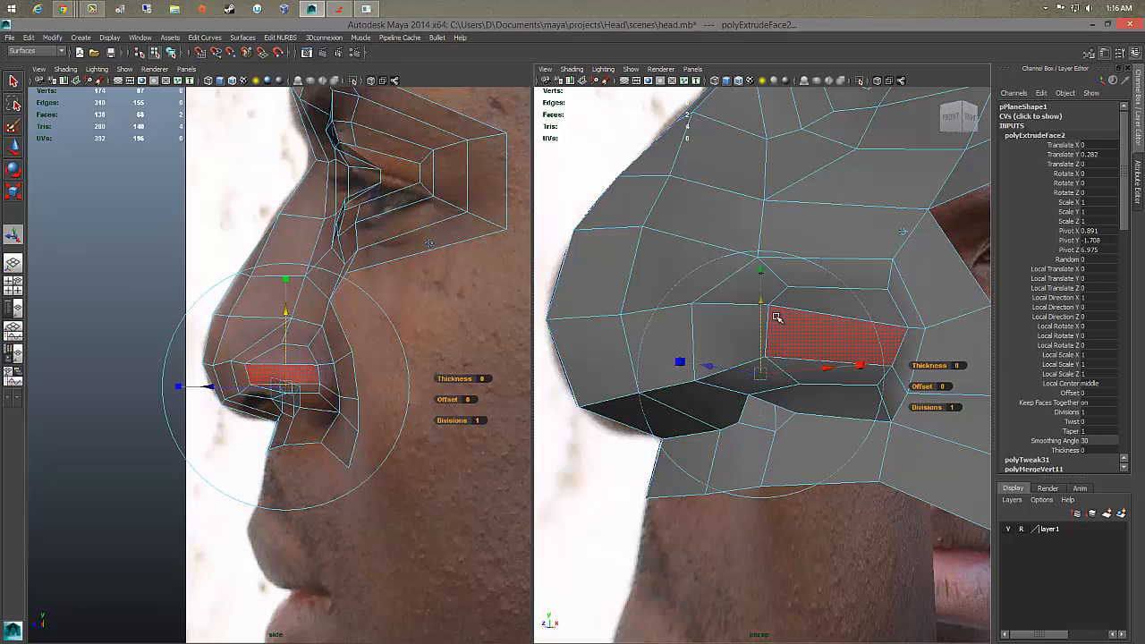
# Step: Preview the mesh smoothed and move the nostril opening's inner corner vertex sideways toward the nose centre
pyautogui.press('3')
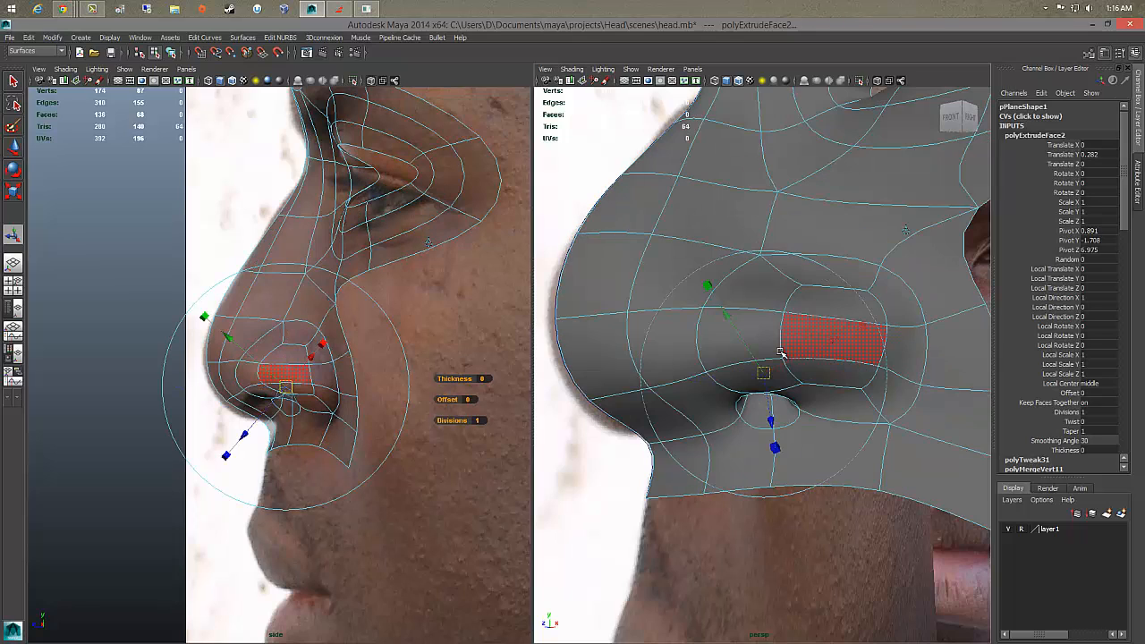
pyautogui.keyDown('alt'); pyautogui.moveTo(781, 380); pyautogui.dragTo(818, 414); pyautogui.keyUp('alt')
pyautogui.moveTo(823, 413); pyautogui.dragTo(776, 361, button='right')
pyautogui.click(826, 426)
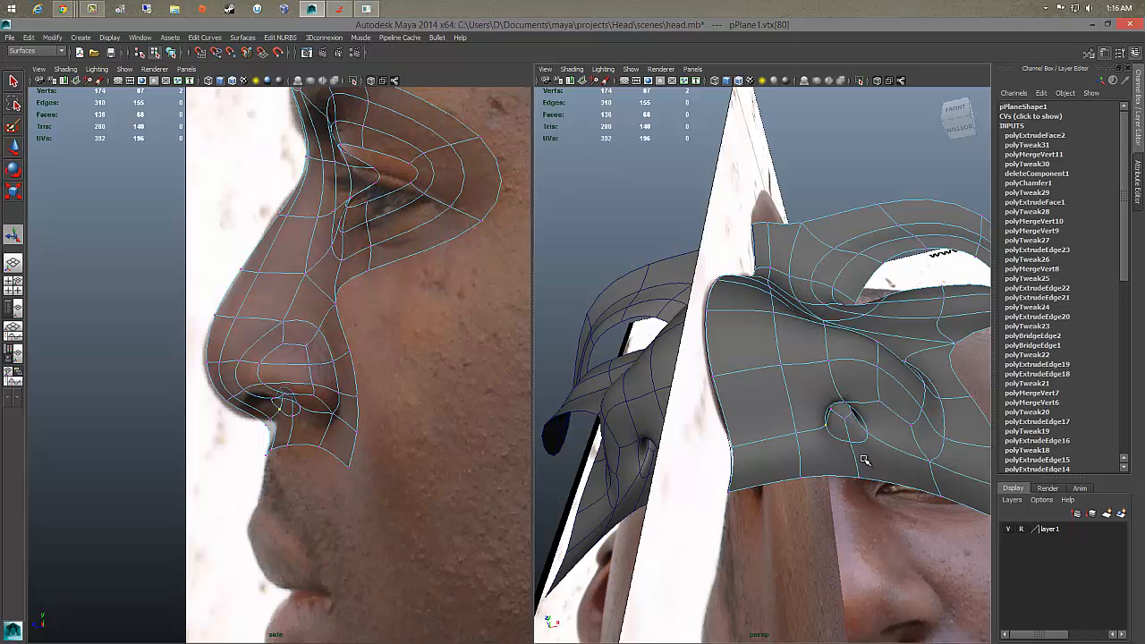
pyautogui.press('w')
pyautogui.moveTo(898, 420)
pyautogui.mouseDown()
pyautogui.moveTo(831, 414)
pyautogui.moveTo(796, 436)
pyautogui.mouseUp()
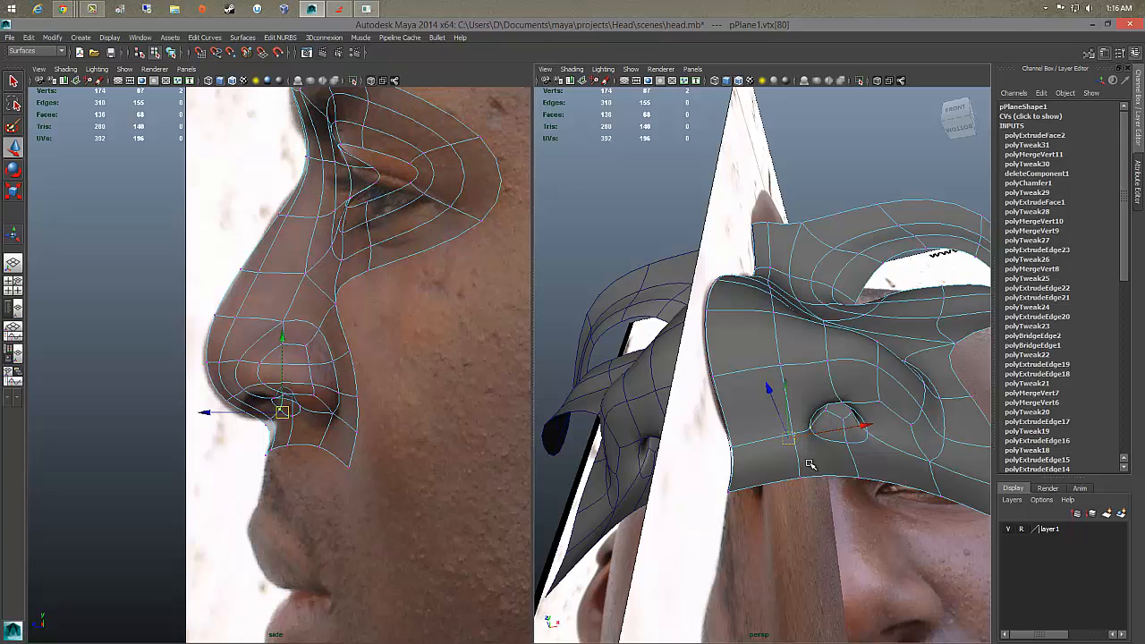
# Step: Adjust the vertex beside the nostril's inner corner sideways and move the nostril's front vertex forward toward the nose tip
pyautogui.click(804, 440)
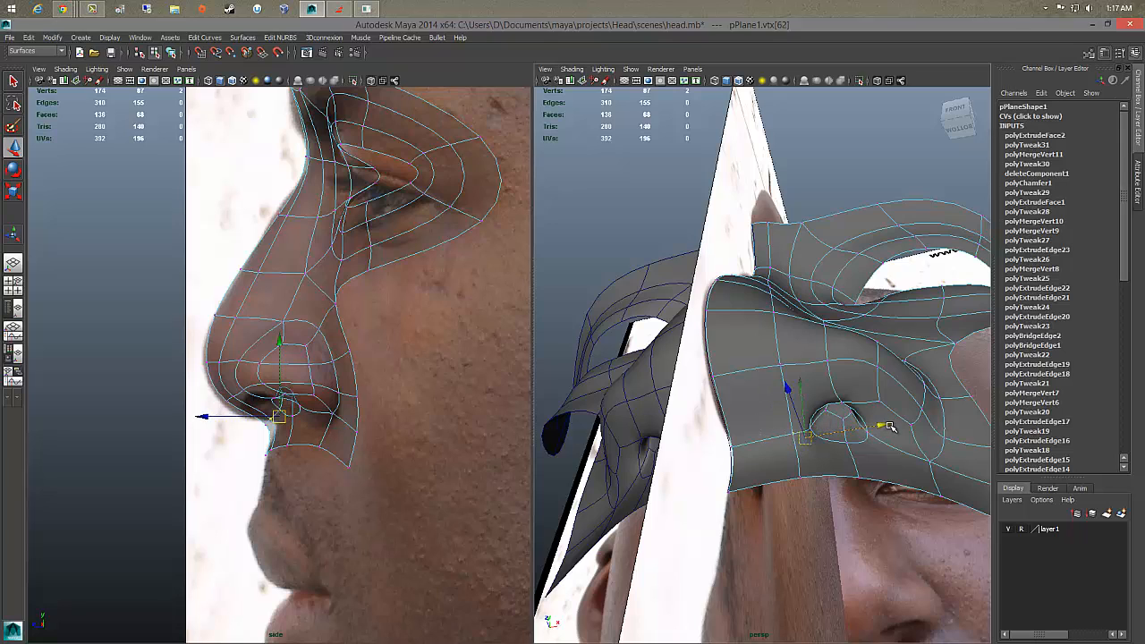
pyautogui.moveTo(881, 425); pyautogui.dragTo(803, 304)
pyautogui.click(841, 305)
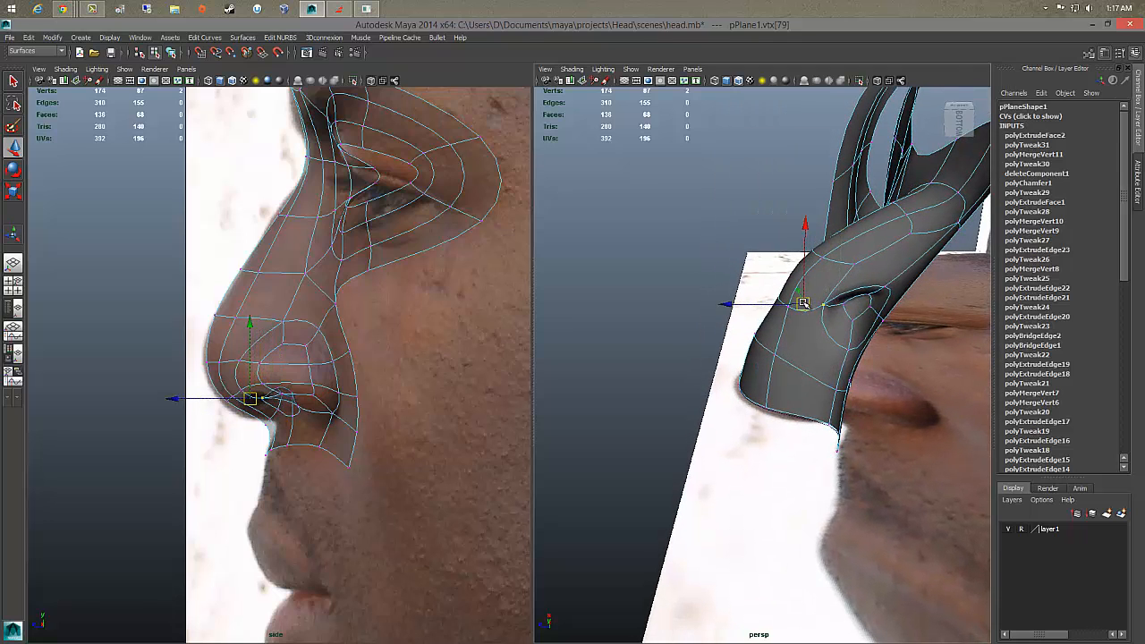
pyautogui.click(852, 264)
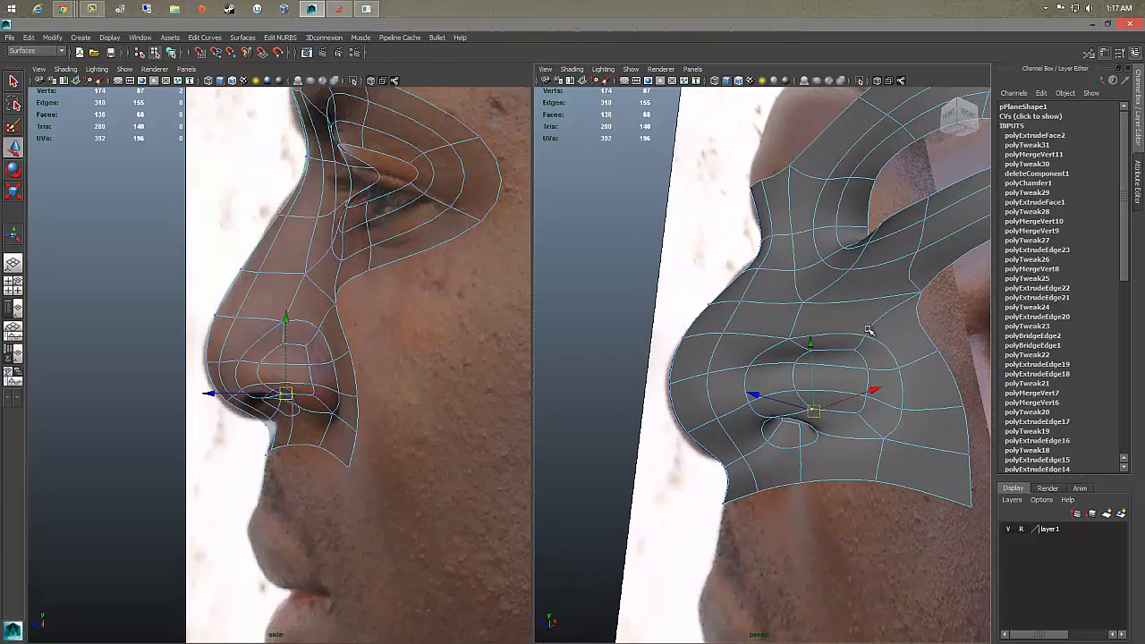
# Step: In the unsmoothed display, raise the two vertices in the crease behind the nostril wing slightly and check the smoothed shape
pyautogui.click(866, 335)
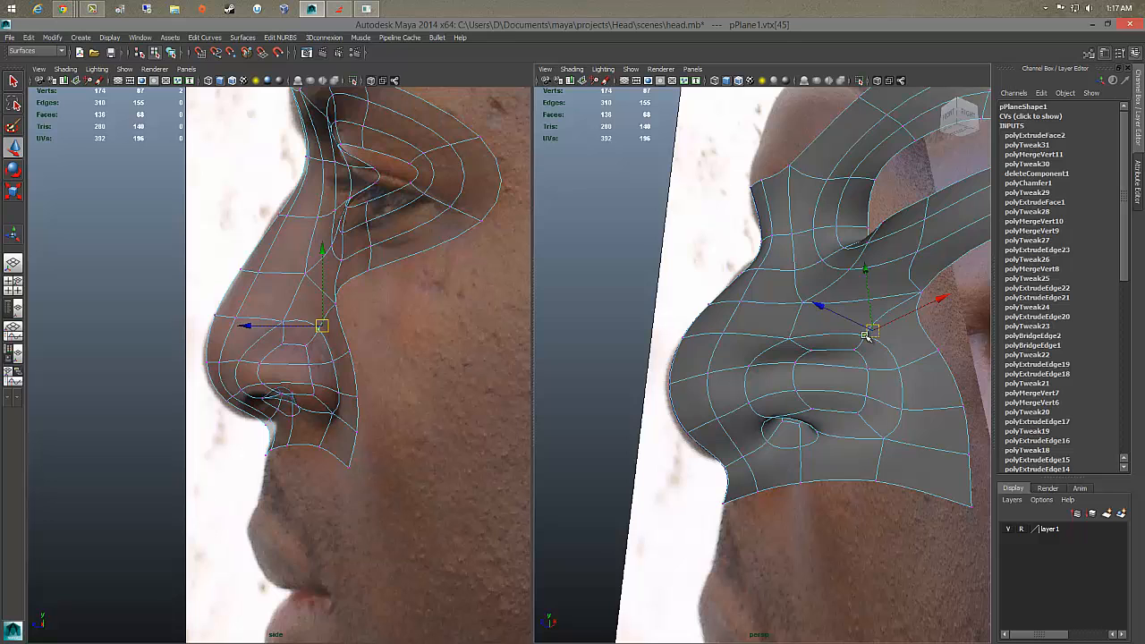
pyautogui.press('1')
pyautogui.moveTo(888, 353)
pyautogui.keyDown('alt'); pyautogui.mouseDown()
pyautogui.moveTo(906, 357)
pyautogui.moveTo(888, 356)
pyautogui.mouseUp(); pyautogui.keyUp('alt')
pyautogui.click(877, 346)
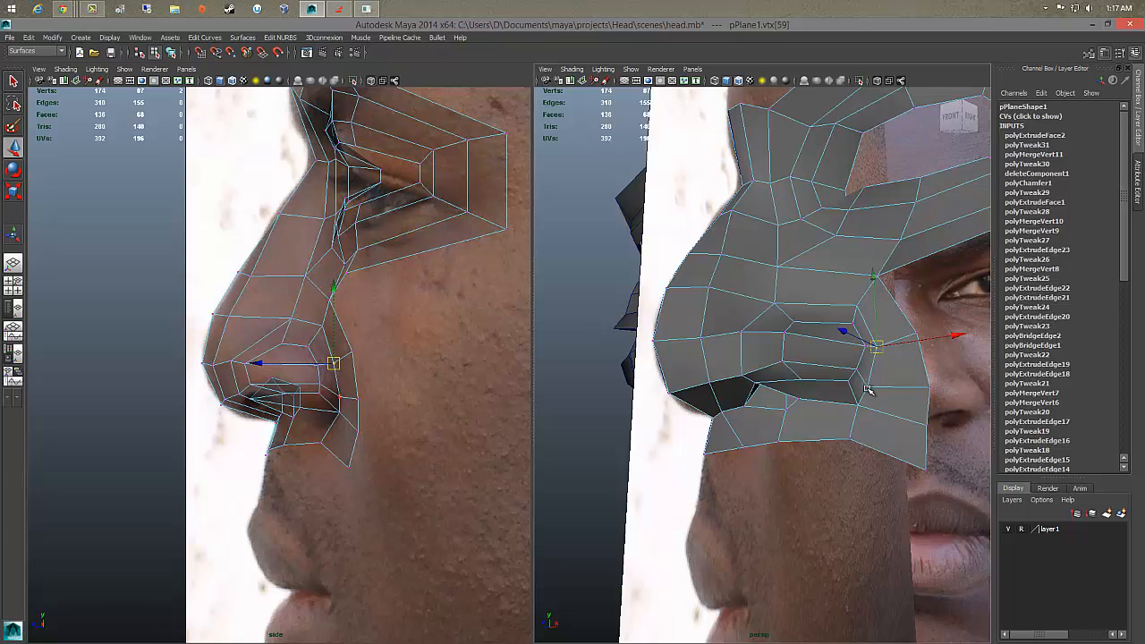
pyautogui.moveTo(868, 390); pyautogui.dragTo(858, 406, button='middle')
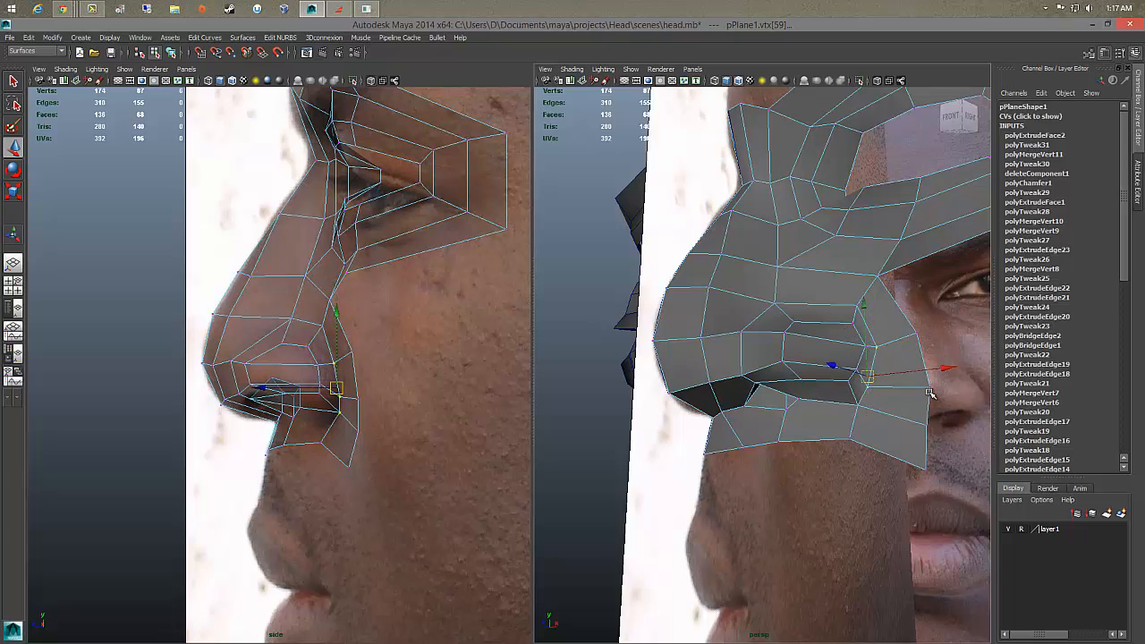
pyautogui.keyDown('alt'); pyautogui.moveTo(933, 384); pyautogui.dragTo(909, 372); pyautogui.keyUp('alt')
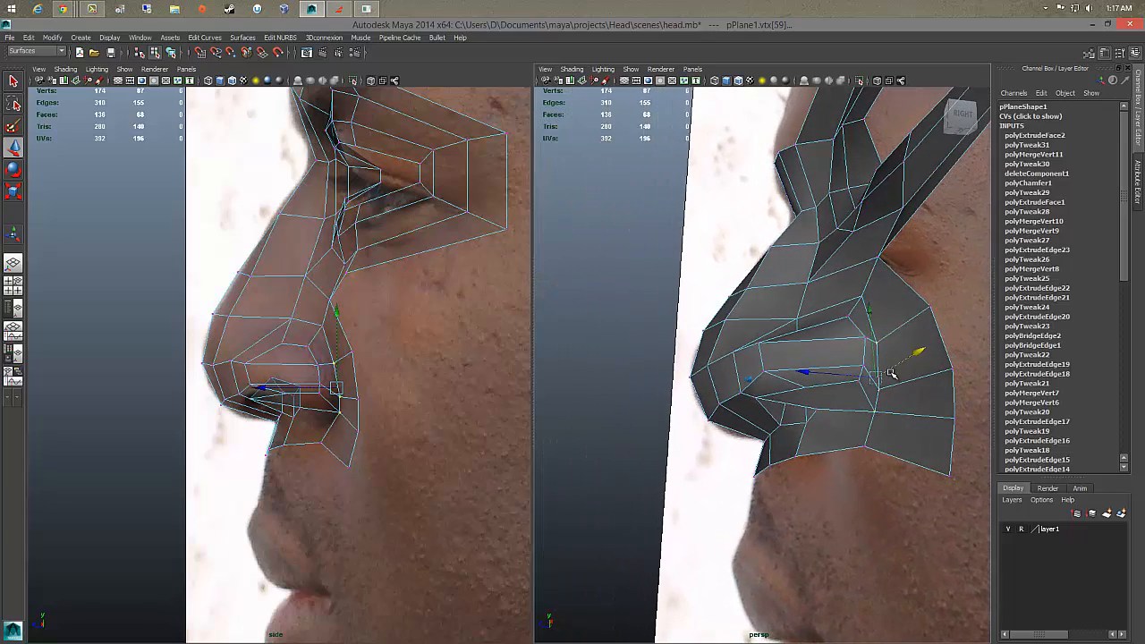
pyautogui.moveTo(874, 314); pyautogui.dragTo(871, 304)
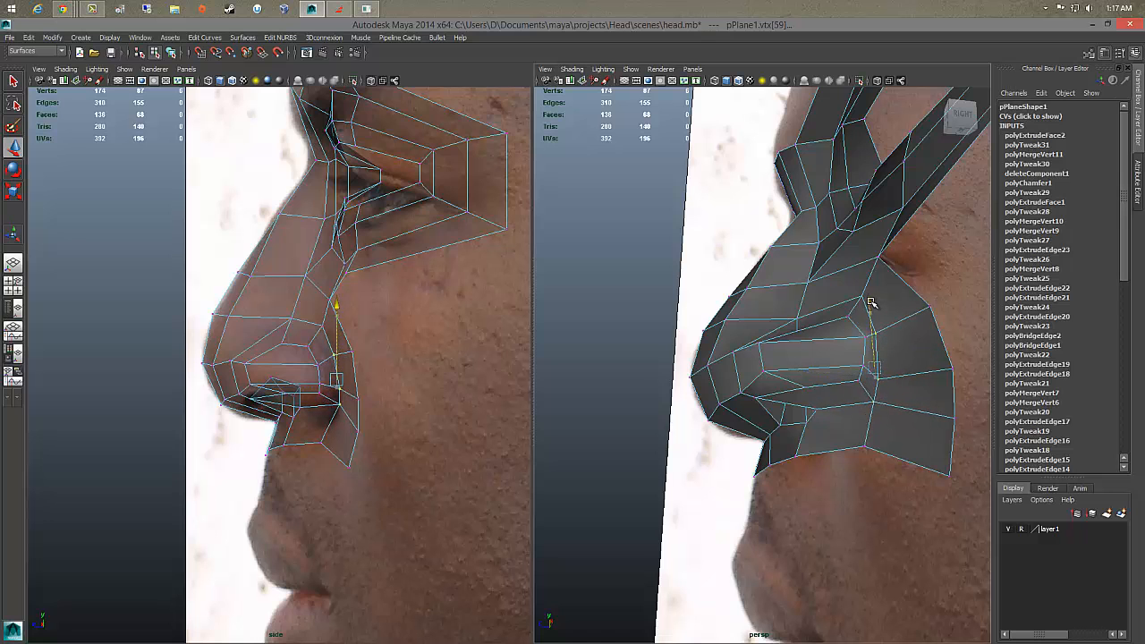
pyautogui.press('3')
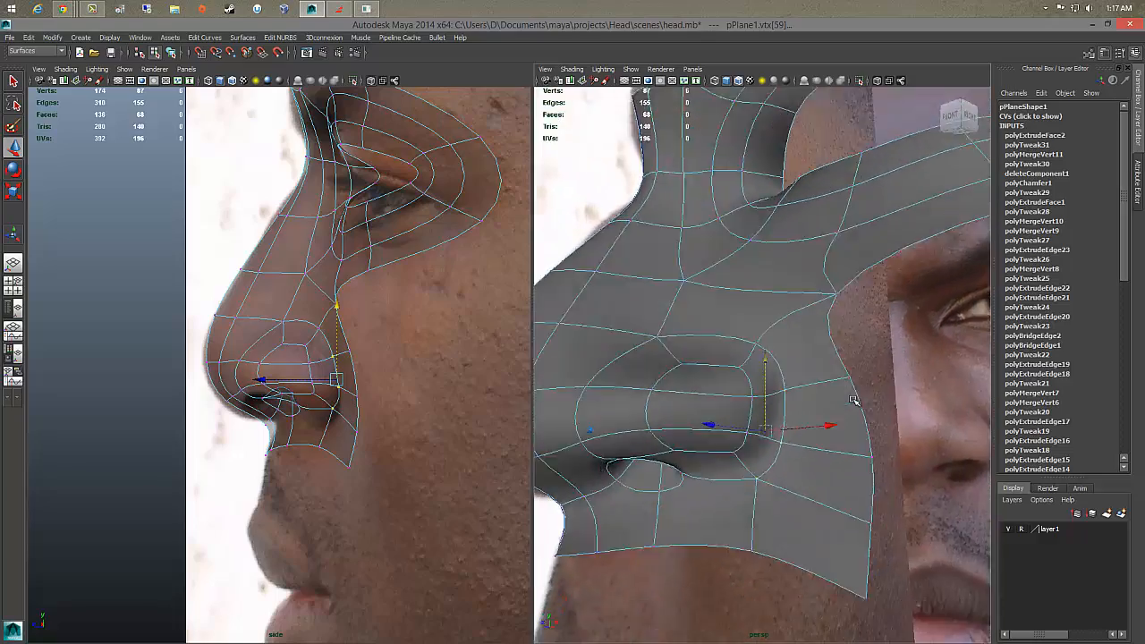
pyautogui.press('1')
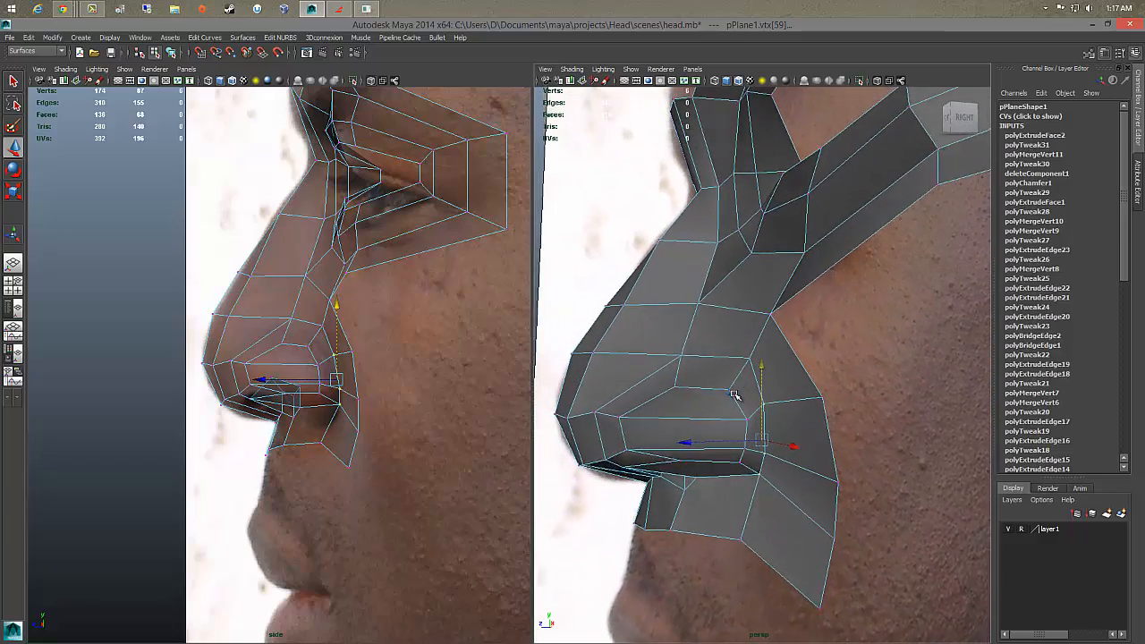
# Step: Move the rear vertex on the nostril wing's lower edge down slightly
pyautogui.click(745, 416)
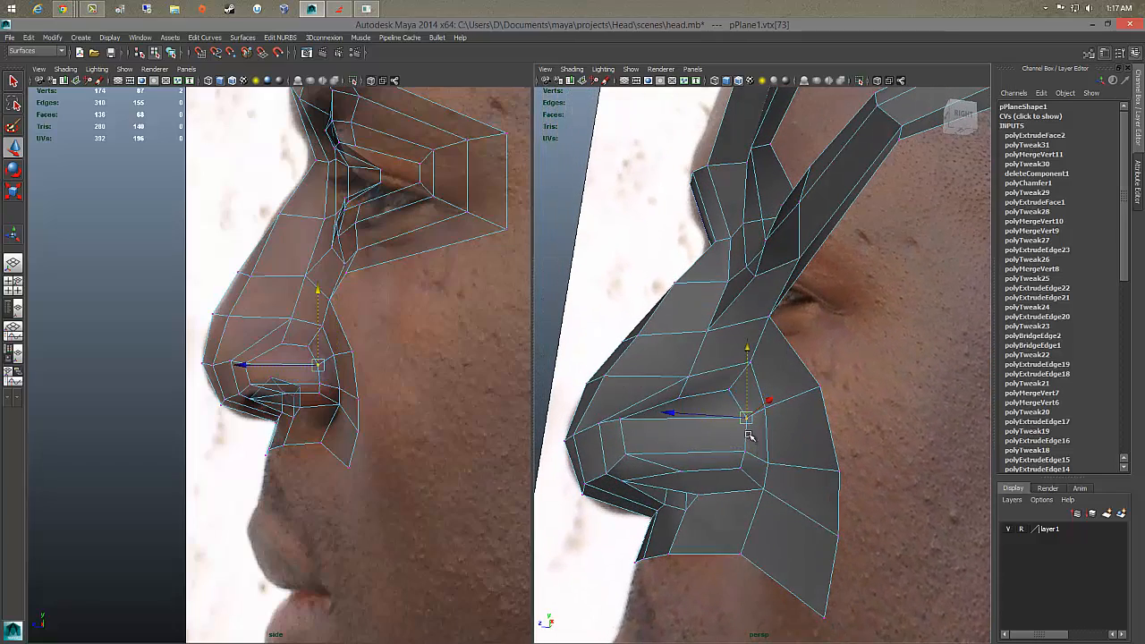
pyautogui.moveTo(725, 359); pyautogui.dragTo(707, 443, button='right')
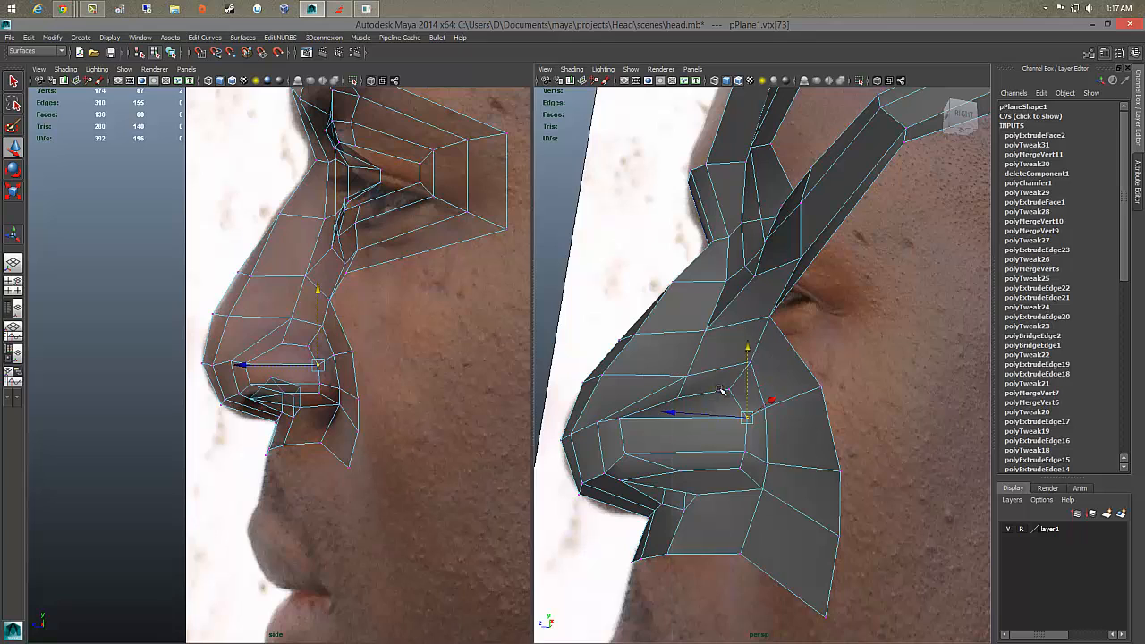
pyautogui.moveTo(680, 360); pyautogui.dragTo(646, 361, button='right')
pyautogui.click(747, 416)
pyautogui.click(681, 471)
pyautogui.moveTo(645, 469); pyautogui.dragTo(626, 469)
pyautogui.moveTo(671, 397); pyautogui.dragTo(679, 416)
pyautogui.click(738, 466)
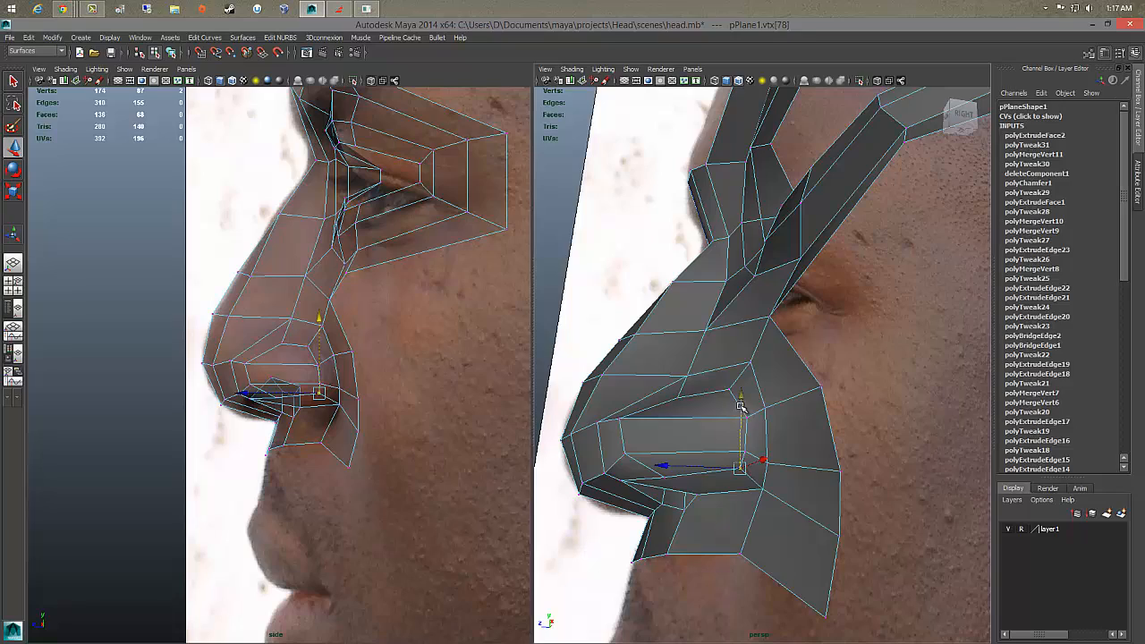
pyautogui.moveTo(742, 396); pyautogui.dragTo(762, 424)
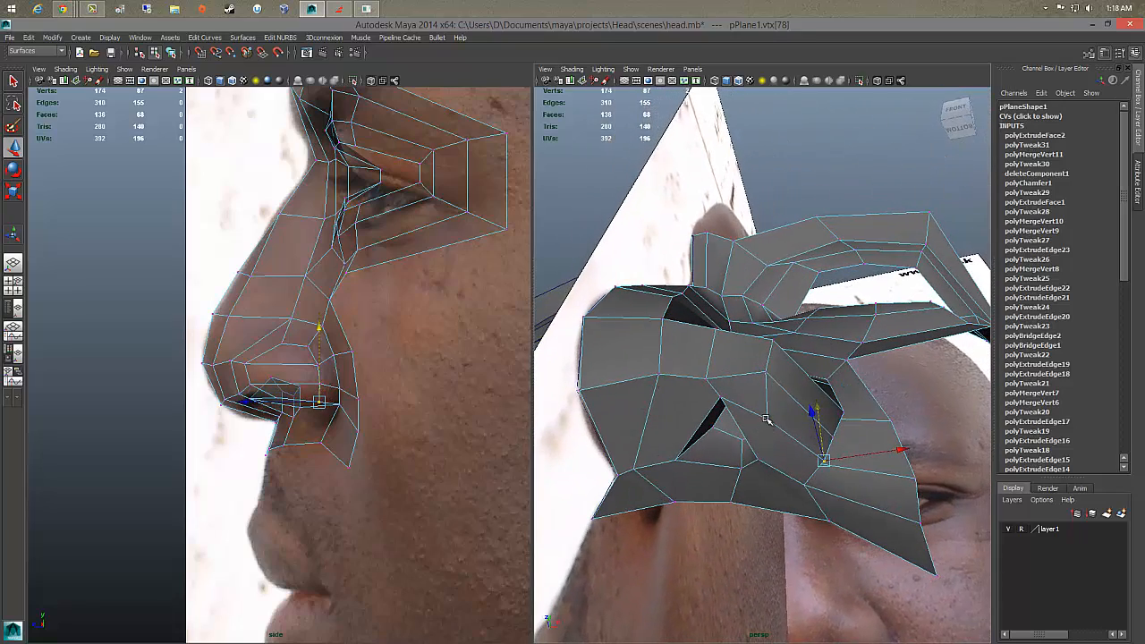
# Step: Move the nostril's outer rim vertex outward and its front vertex inward and back to widen the opening
pyautogui.click(766, 418)
pyautogui.moveTo(841, 408); pyautogui.dragTo(855, 406)
pyautogui.click(720, 396)
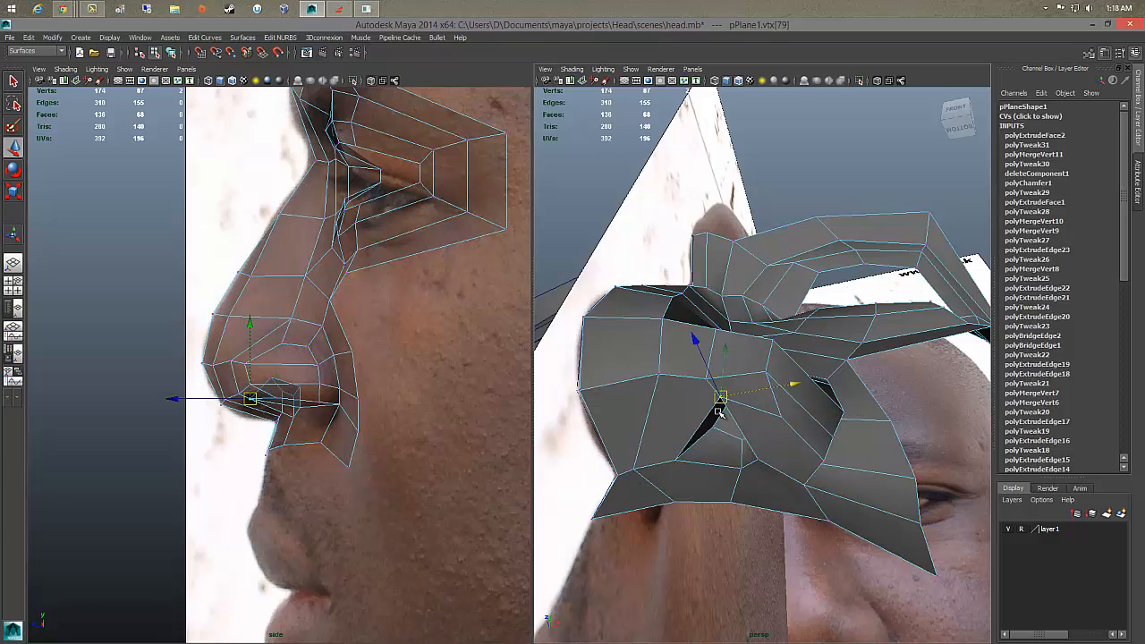
pyautogui.moveTo(793, 385); pyautogui.dragTo(778, 402)
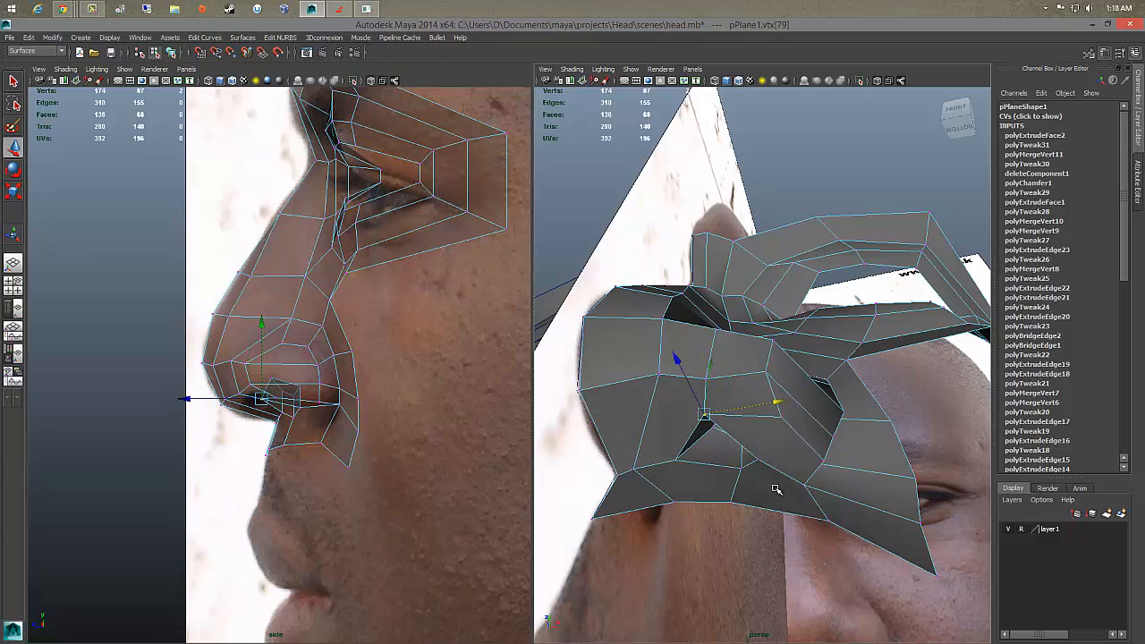
pyautogui.keyDown('alt'); pyautogui.moveTo(775, 489); pyautogui.dragTo(912, 499); pyautogui.keyUp('alt')
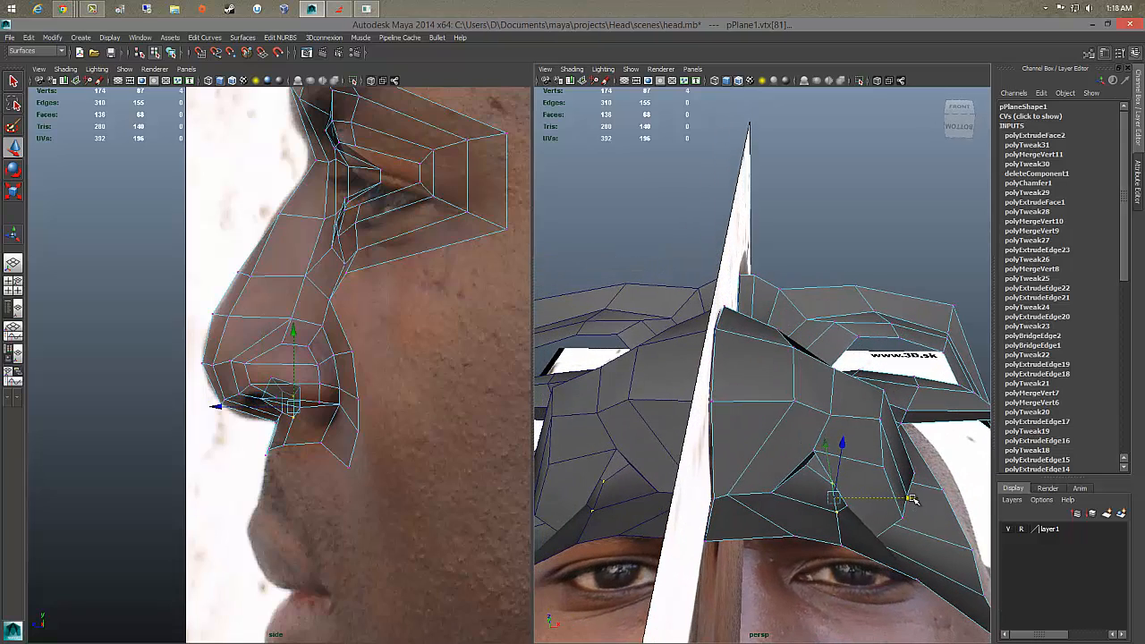
# Step: Move the vertex on the nostril's rim slightly backward and check the smoothed nose shape
pyautogui.keyDown('alt'); pyautogui.moveTo(816, 465); pyautogui.dragTo(845, 469); pyautogui.keyUp('alt')
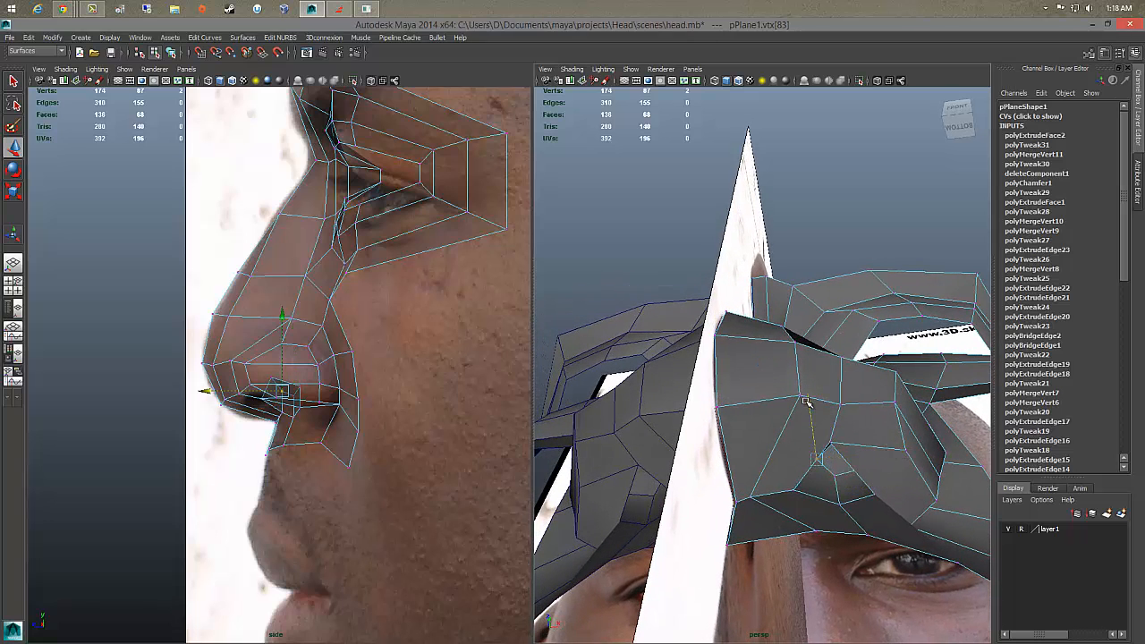
pyautogui.keyDown('alt'); pyautogui.moveTo(807, 402); pyautogui.dragTo(808, 409); pyautogui.keyUp('alt')
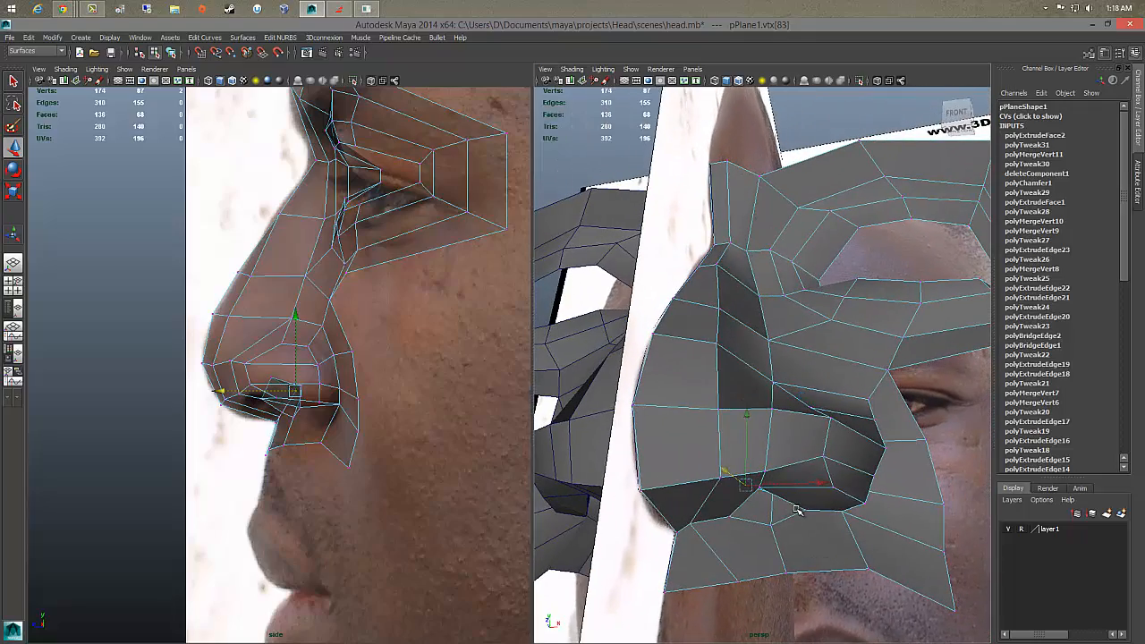
pyautogui.press('3')
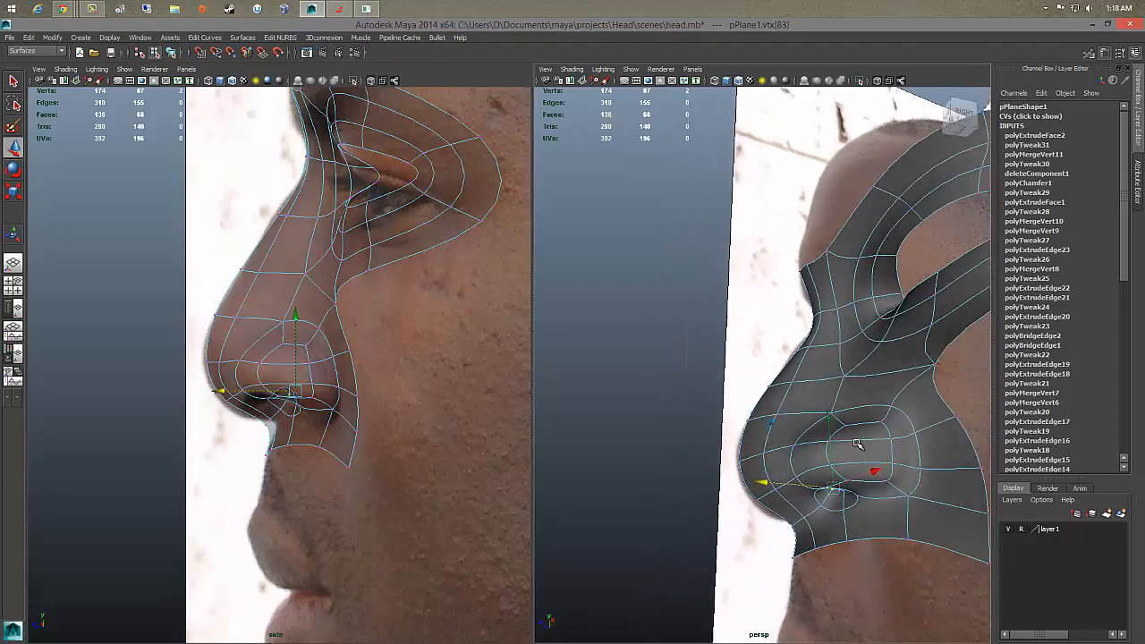
# Step: Raise the upper edge of the nostril wing and adjust the edge at the wing's rear crease sideways
pyautogui.moveTo(867, 359); pyautogui.dragTo(866, 444, button='right')
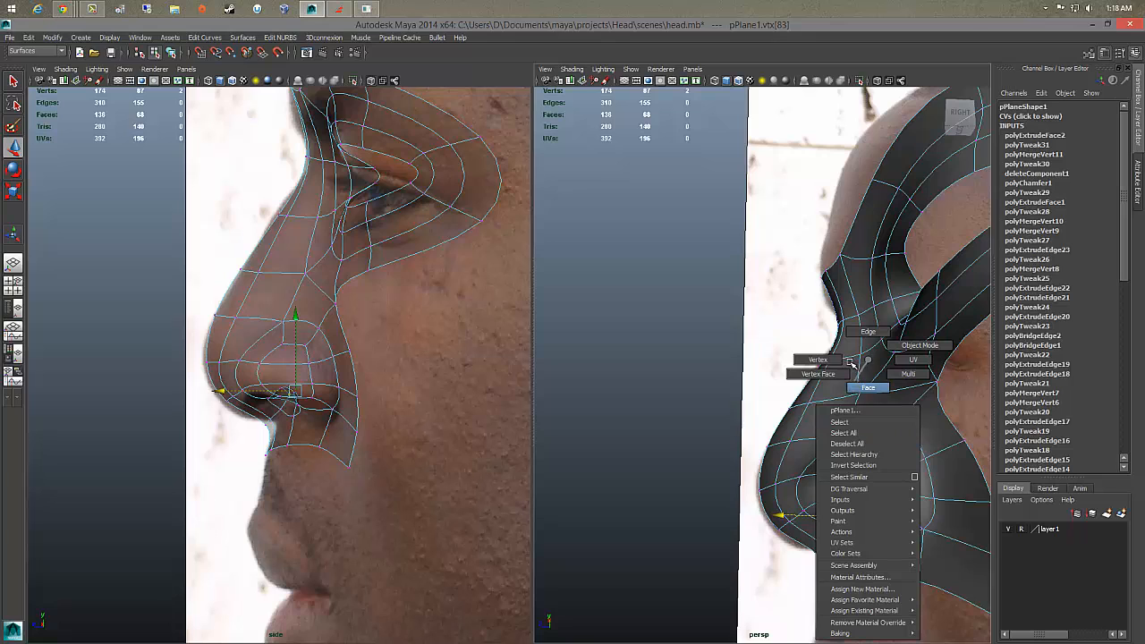
pyautogui.moveTo(856, 333); pyautogui.dragTo(857, 335, button='right')
pyautogui.click(874, 447)
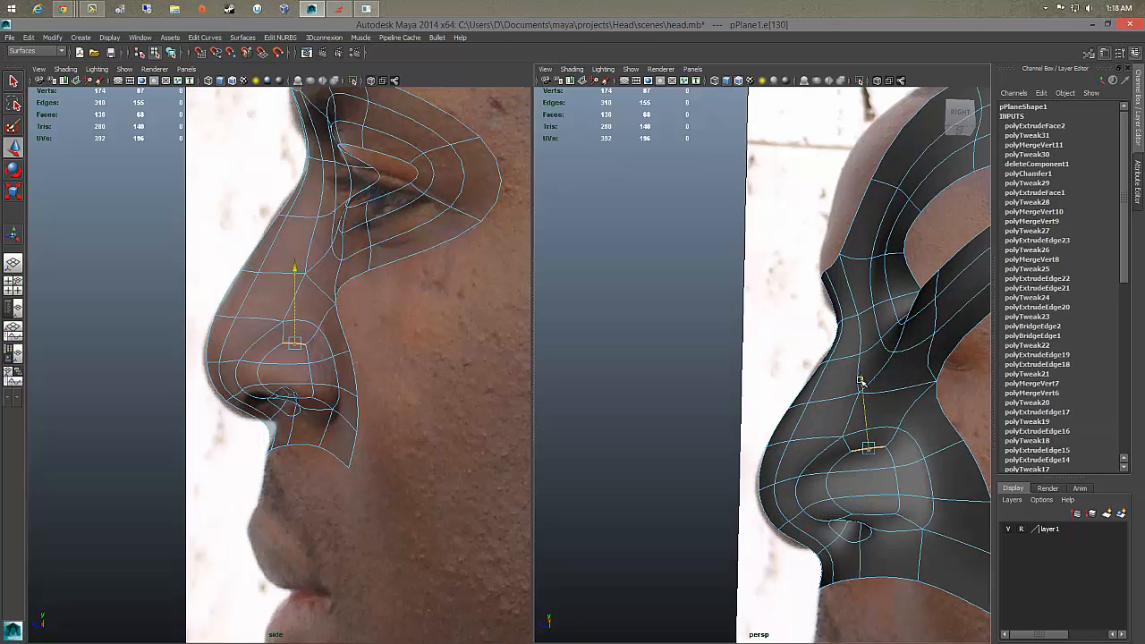
pyautogui.moveTo(860, 381); pyautogui.dragTo(878, 498)
pyautogui.click(875, 495)
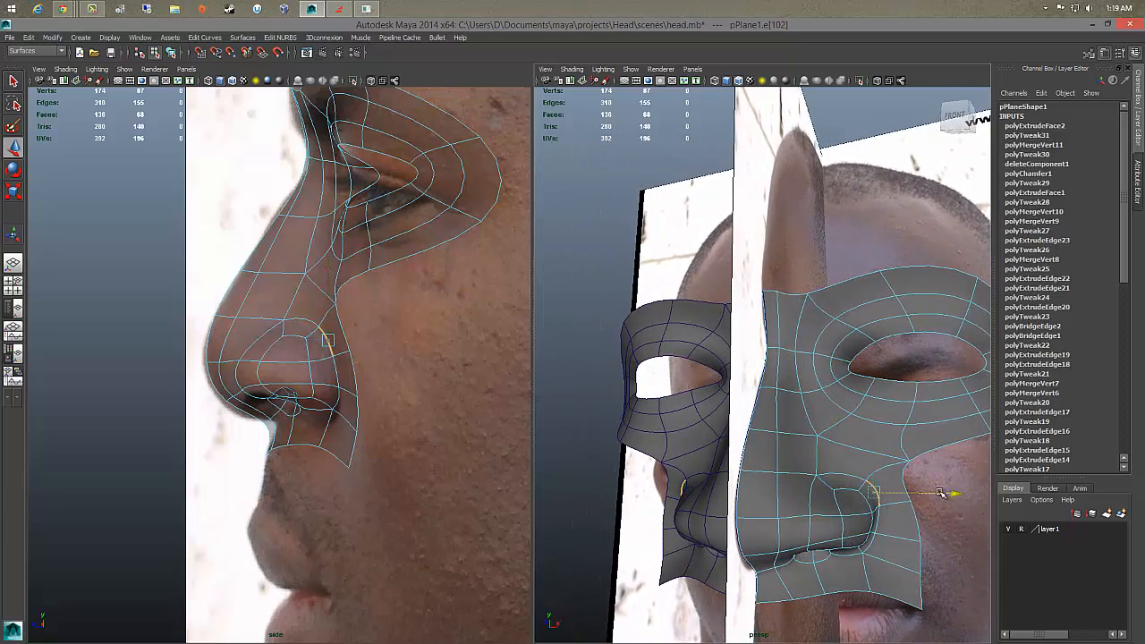
# Step: Adjust the vertex at the upper rear of the nostril wing's crease sideways and move it slightly down
pyautogui.click(848, 476)
pyautogui.moveTo(873, 483); pyautogui.dragTo(834, 479, button='right')
pyautogui.click(850, 480)
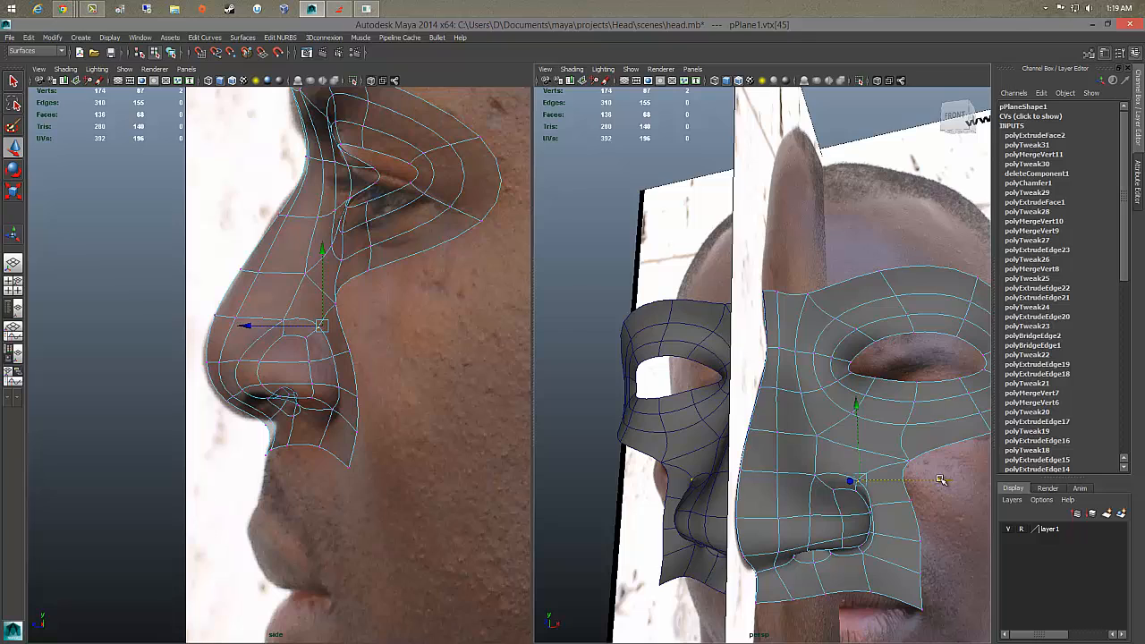
pyautogui.moveTo(842, 404); pyautogui.dragTo(842, 412)
# Step: In the unsmoothed display, adjust the sideways position and height of the nostril wing's upper front vertex
pyautogui.keyDown('alt'); pyautogui.moveTo(842, 412); pyautogui.dragTo(800, 482); pyautogui.keyUp('alt')
pyautogui.press('1')
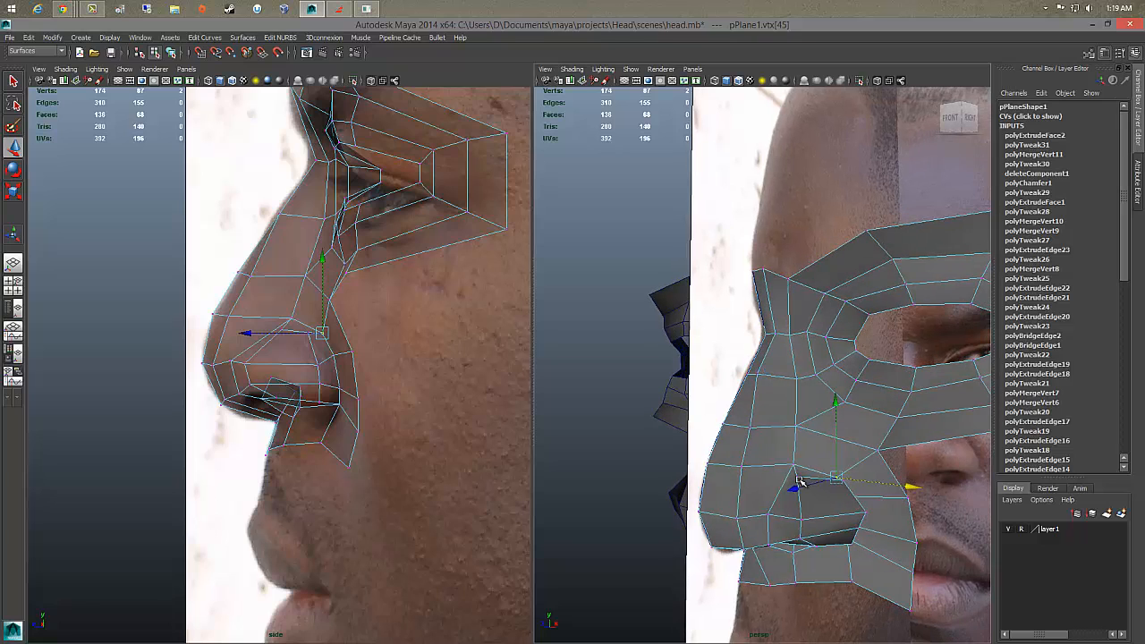
pyautogui.click(796, 476)
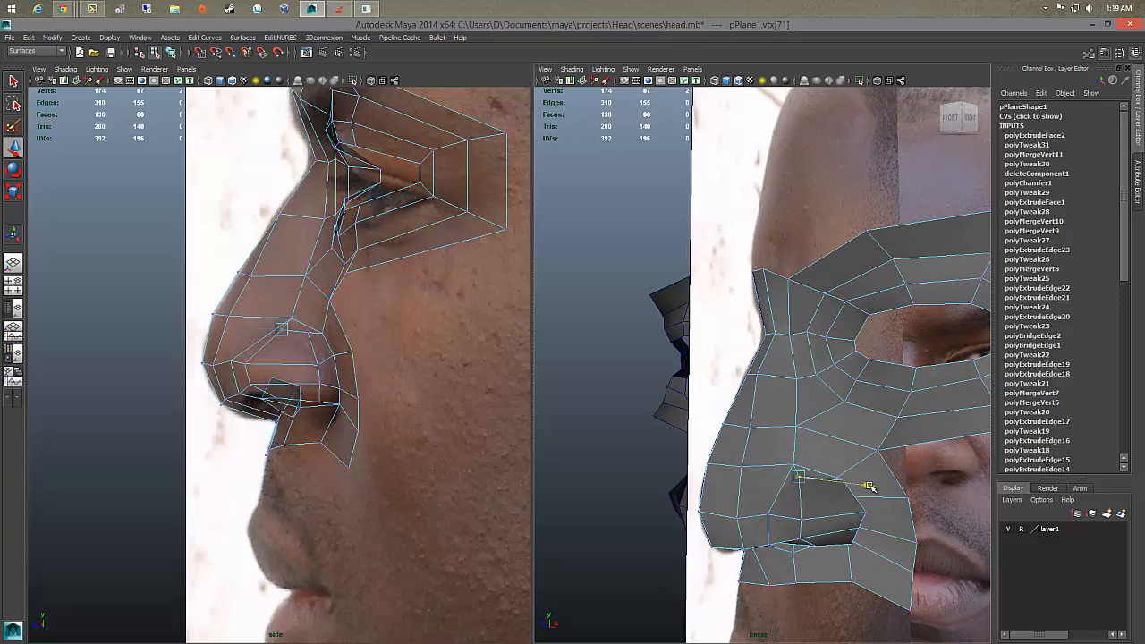
pyautogui.moveTo(807, 398); pyautogui.dragTo(808, 403)
# Step: Adjust the height of the vertex on the side of the nose tip and move the edge below it slightly backward
pyautogui.keyDown('alt'); pyautogui.moveTo(890, 430); pyautogui.dragTo(796, 451); pyautogui.keyUp('alt')
pyautogui.click(768, 464)
pyautogui.moveTo(781, 360); pyautogui.dragTo(748, 406, button='right')
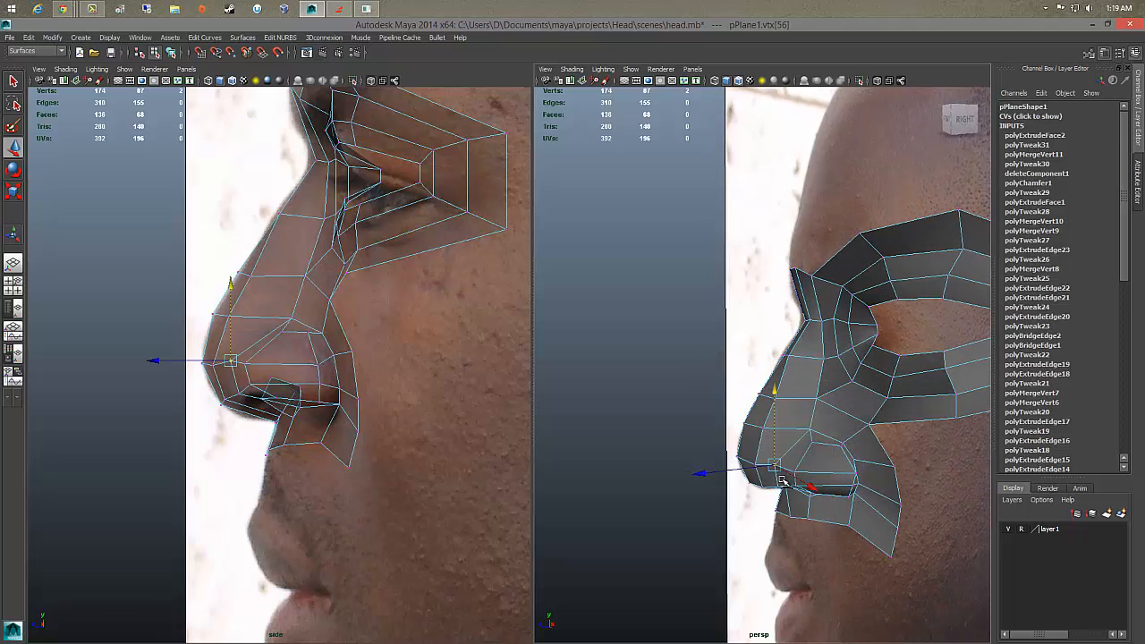
pyautogui.keyDown('alt'); pyautogui.moveTo(777, 481); pyautogui.dragTo(862, 435, button='right'); pyautogui.keyUp('alt')
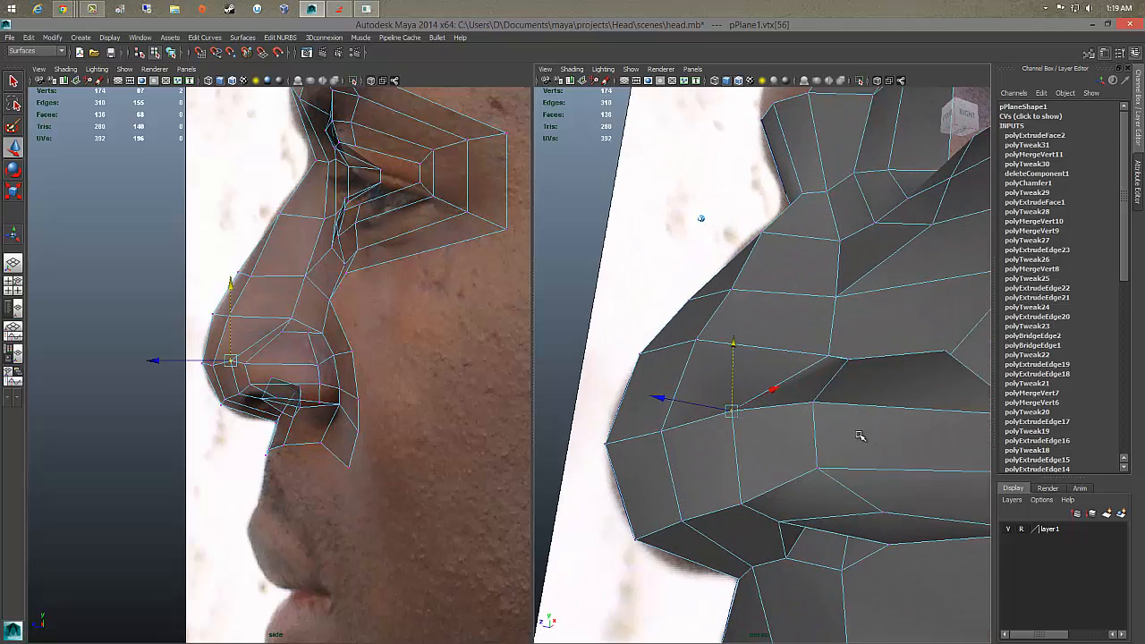
pyautogui.moveTo(796, 359); pyautogui.dragTo(794, 434, button='right')
pyautogui.moveTo(786, 331); pyautogui.dragTo(786, 330, button='right')
pyautogui.click(738, 448)
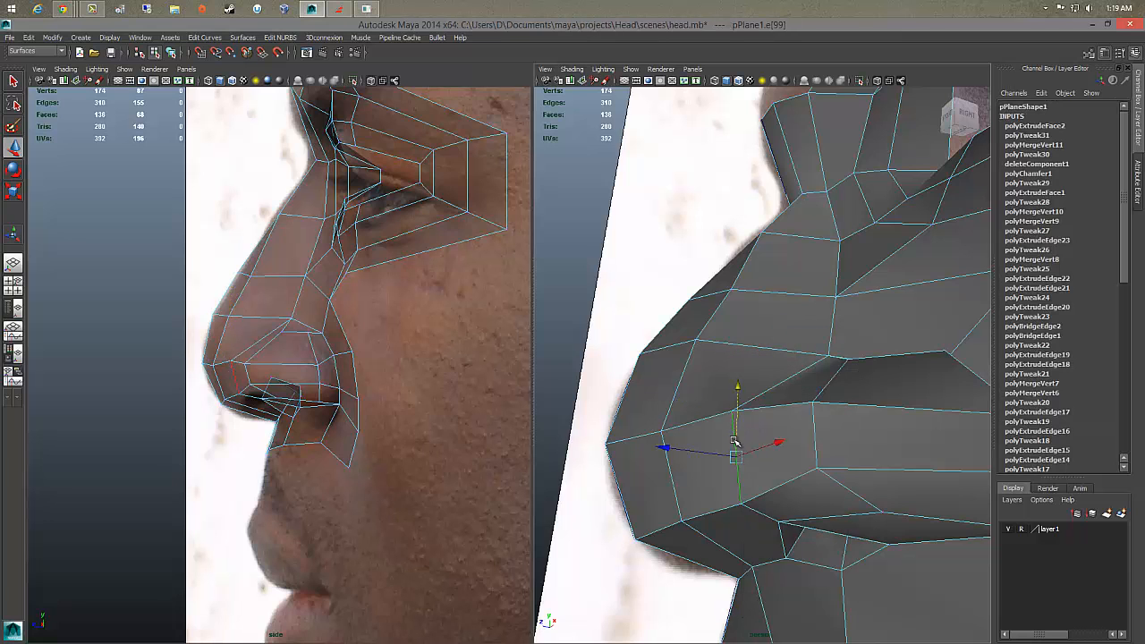
pyautogui.moveTo(671, 447); pyautogui.dragTo(813, 425)
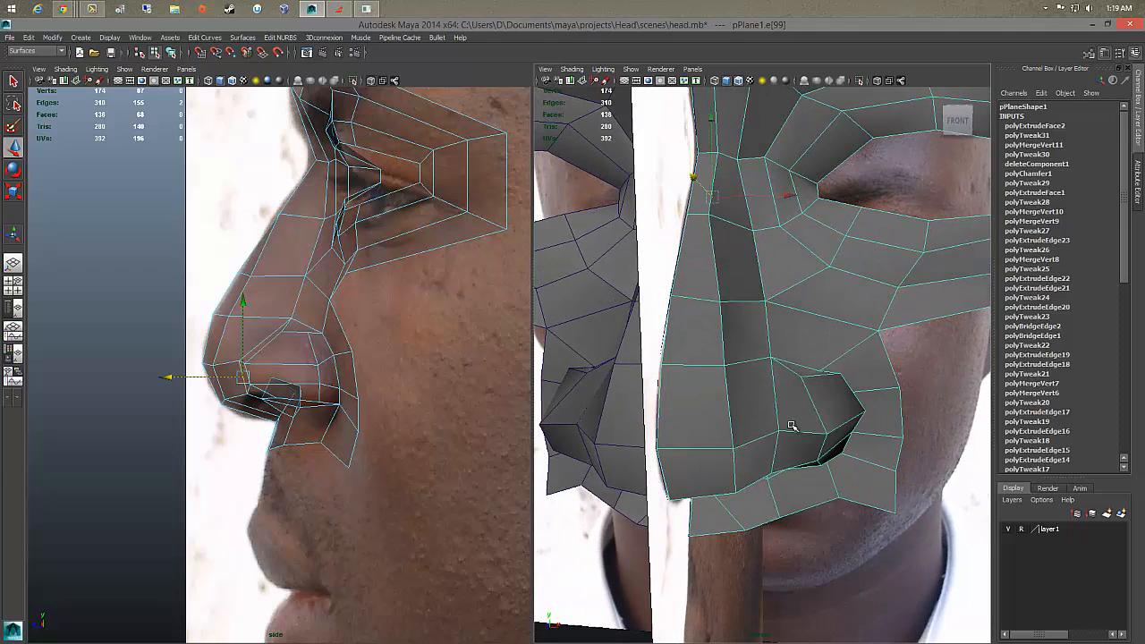
# Step: Inspect the smoothed nose and adjust the height of the two vertices on the nostril's upper front rim
pyautogui.press('F8')
pyautogui.press('3')
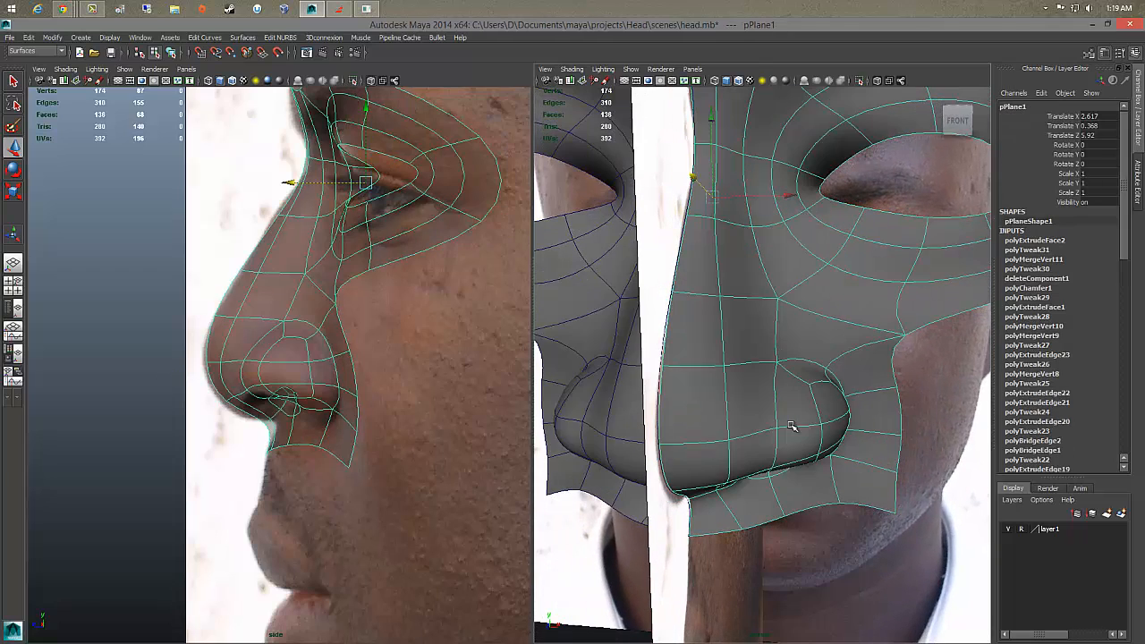
pyautogui.keyDown('alt'); pyautogui.moveTo(792, 426); pyautogui.dragTo(782, 381); pyautogui.keyUp('alt')
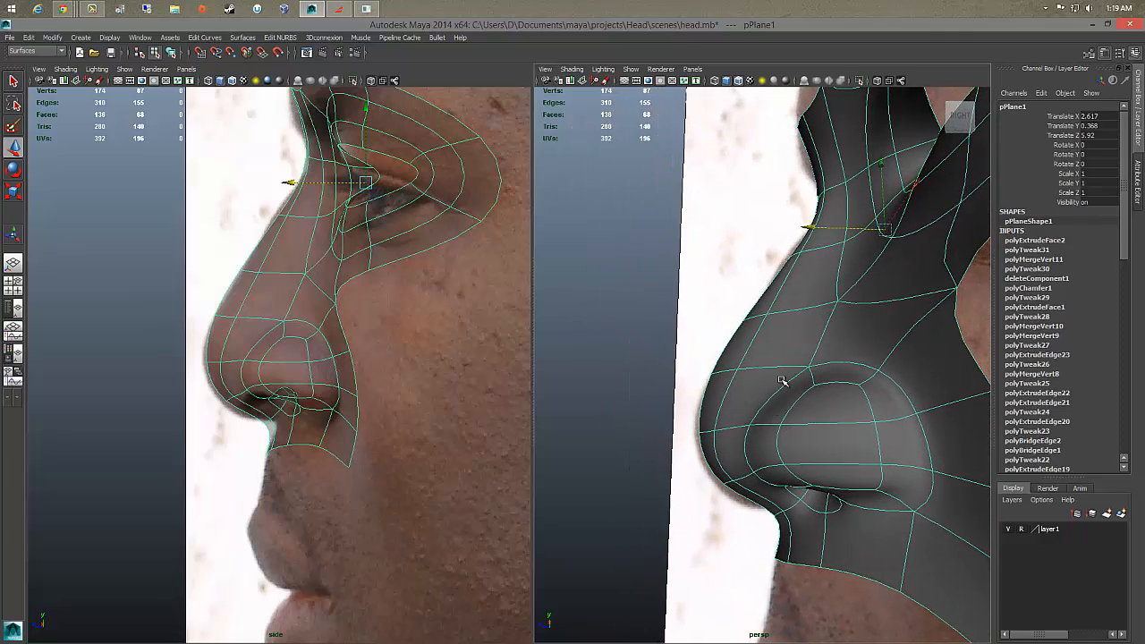
pyautogui.keyDown('alt'); pyautogui.moveTo(809, 485); pyautogui.dragTo(606, 480); pyautogui.keyUp('alt')
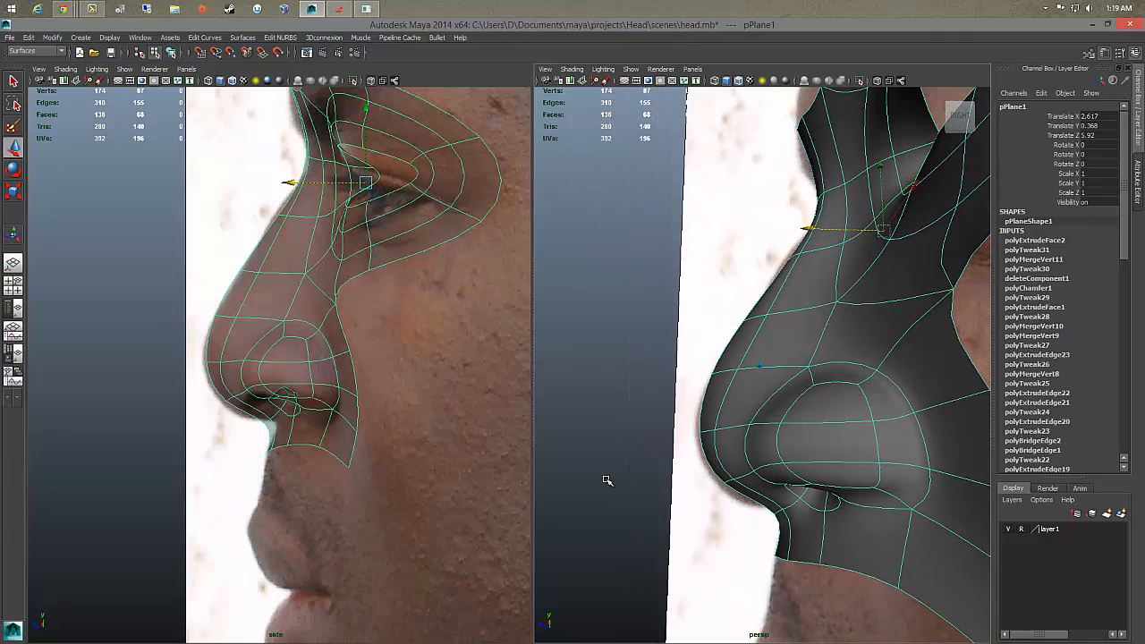
pyautogui.keyDown('alt'); pyautogui.moveTo(948, 538); pyautogui.dragTo(865, 505); pyautogui.keyUp('alt')
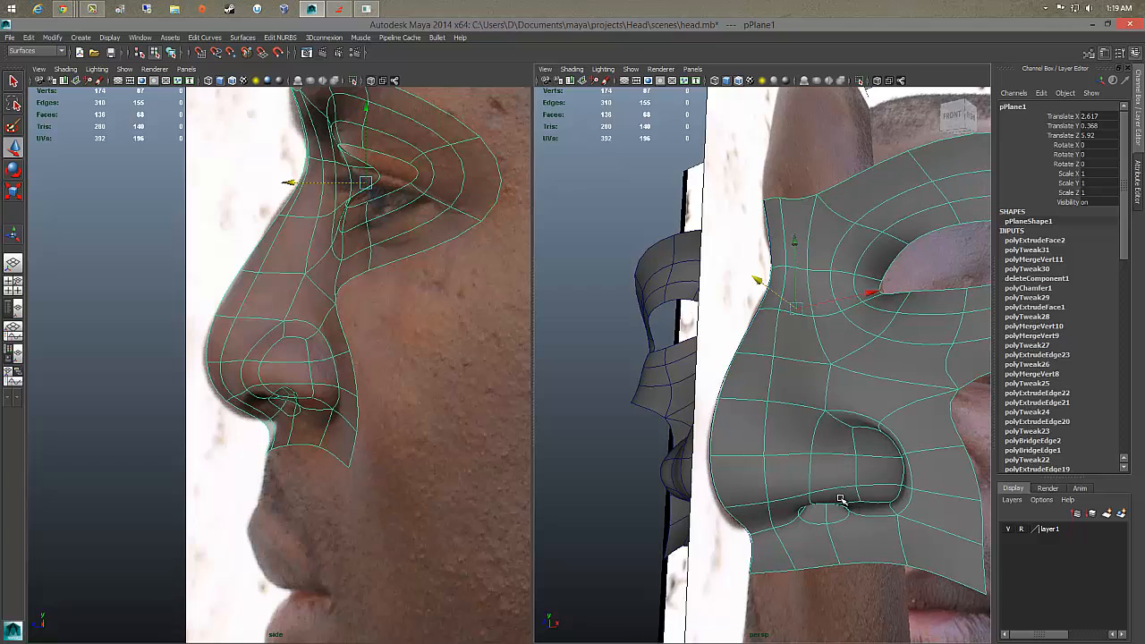
pyautogui.moveTo(786, 368); pyautogui.dragTo(779, 378, button='right')
pyautogui.keyDown('alt'); pyautogui.moveTo(822, 500); pyautogui.dragTo(819, 416); pyautogui.keyUp('alt')
pyautogui.click(840, 483)
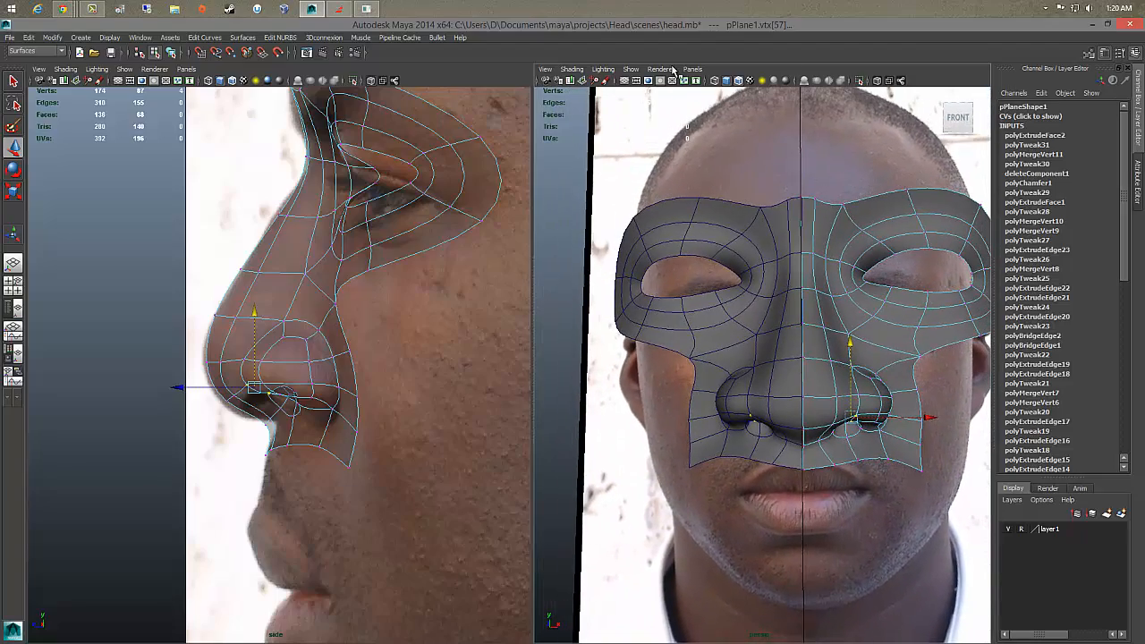
# Step: Switch the perspective pane to the front orthographic view and fit the vertex beside the nose ridge sideways to the photo
pyautogui.click(692, 69)
pyautogui.moveTo(724, 102)
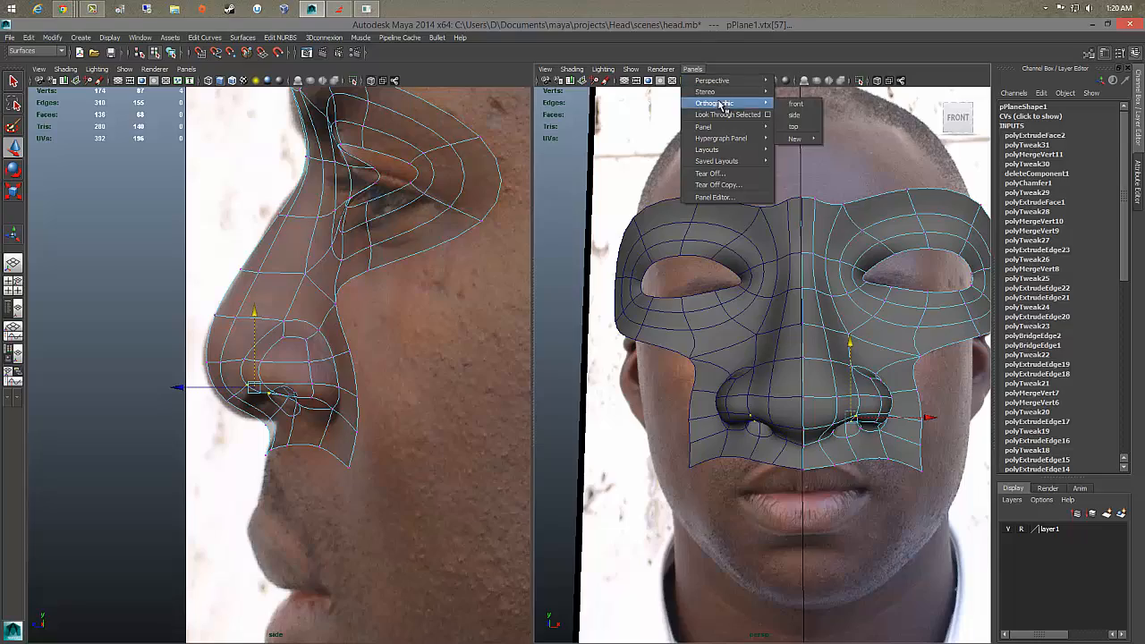
pyautogui.click(799, 104)
pyautogui.scroll(-5, 830, 329)
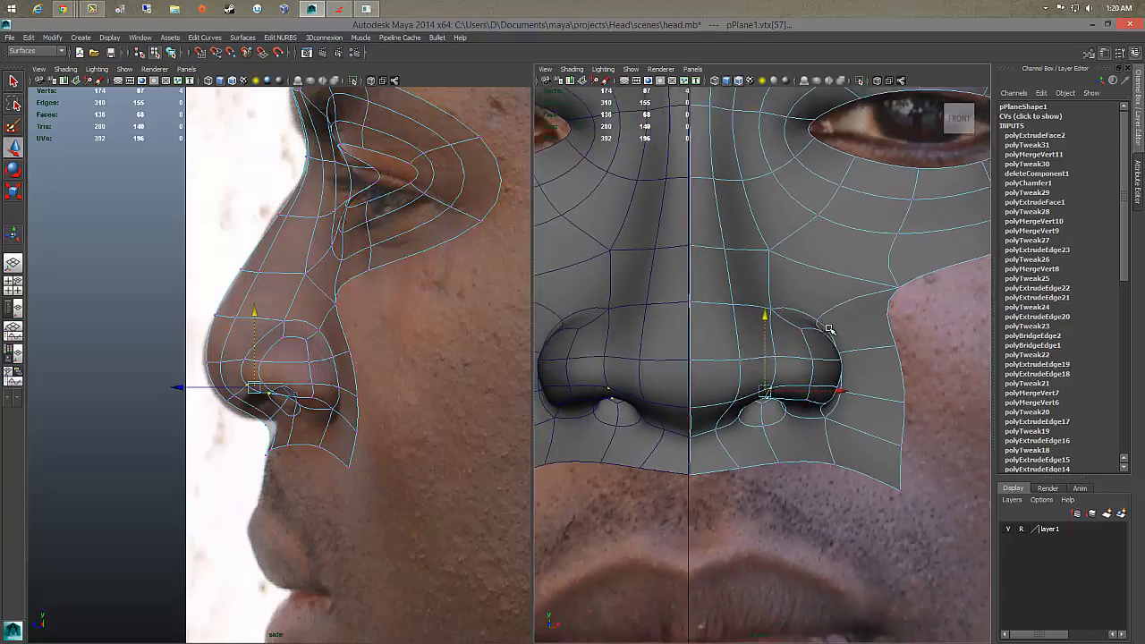
pyautogui.scroll(-4, 830, 328)
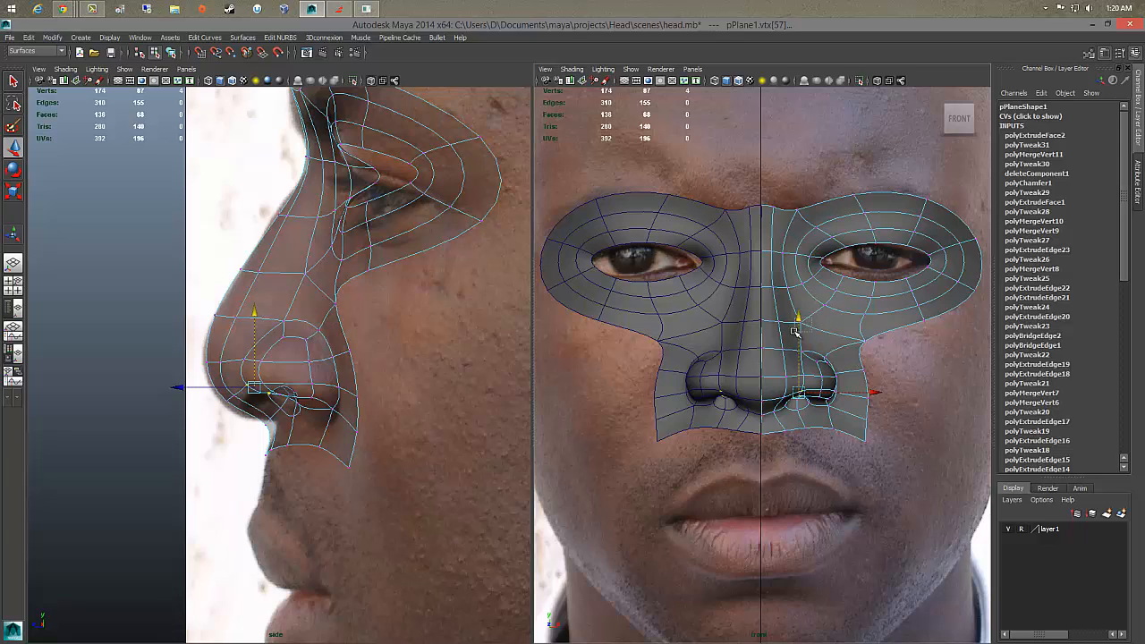
pyautogui.moveTo(792, 329); pyautogui.dragTo(791, 330)
pyautogui.moveTo(872, 324); pyautogui.dragTo(863, 322)
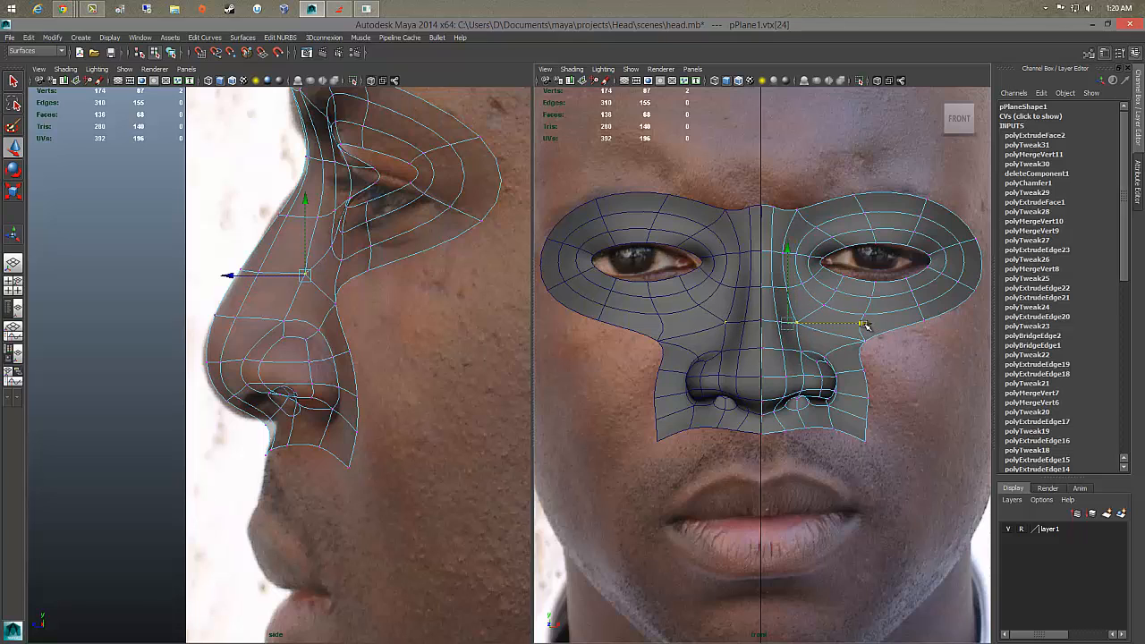
pyautogui.press('1')
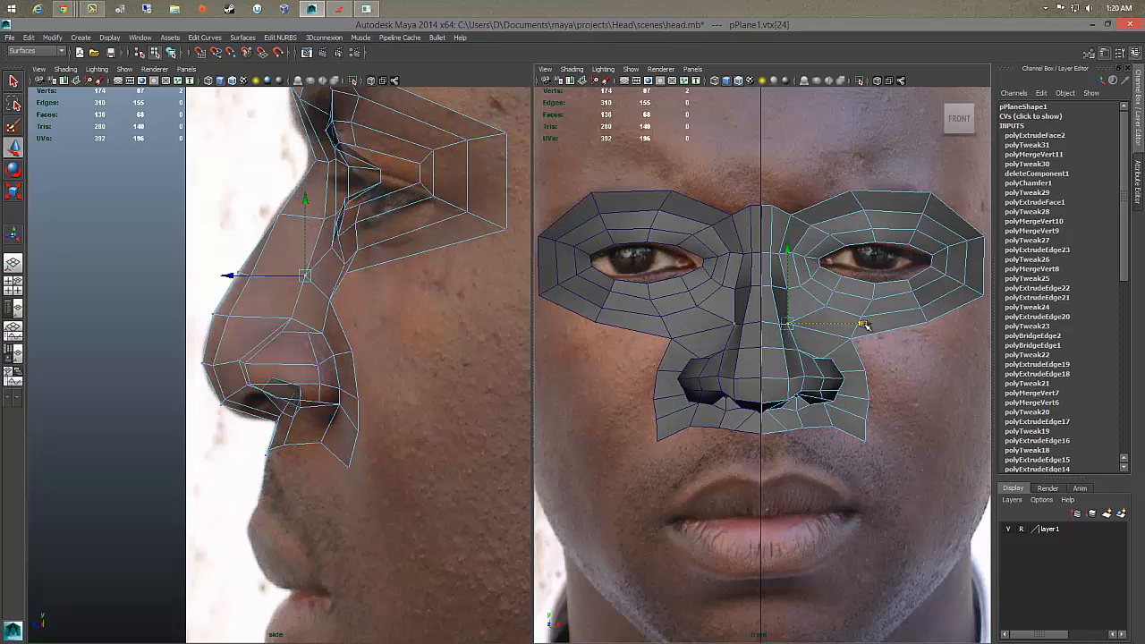
pyautogui.moveTo(861, 323); pyautogui.dragTo(868, 323)
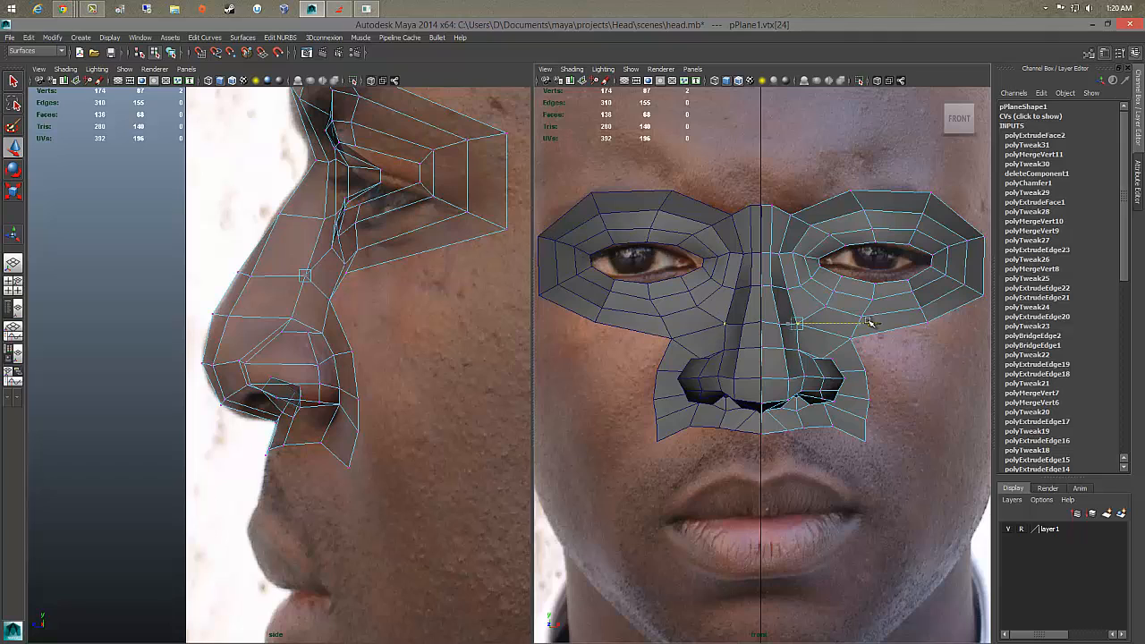
# Step: Move the vertex between nose and cheek inward and reposition the outer vertices below the eye to even out the polygon rows
pyautogui.click(848, 338)
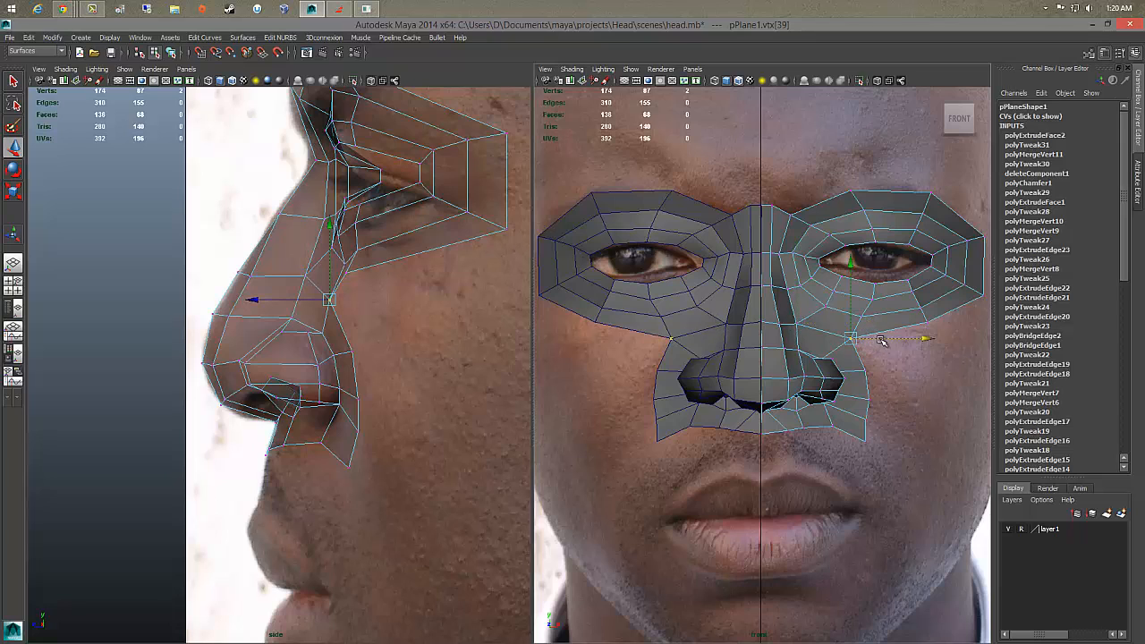
pyautogui.moveTo(857, 338); pyautogui.dragTo(846, 337)
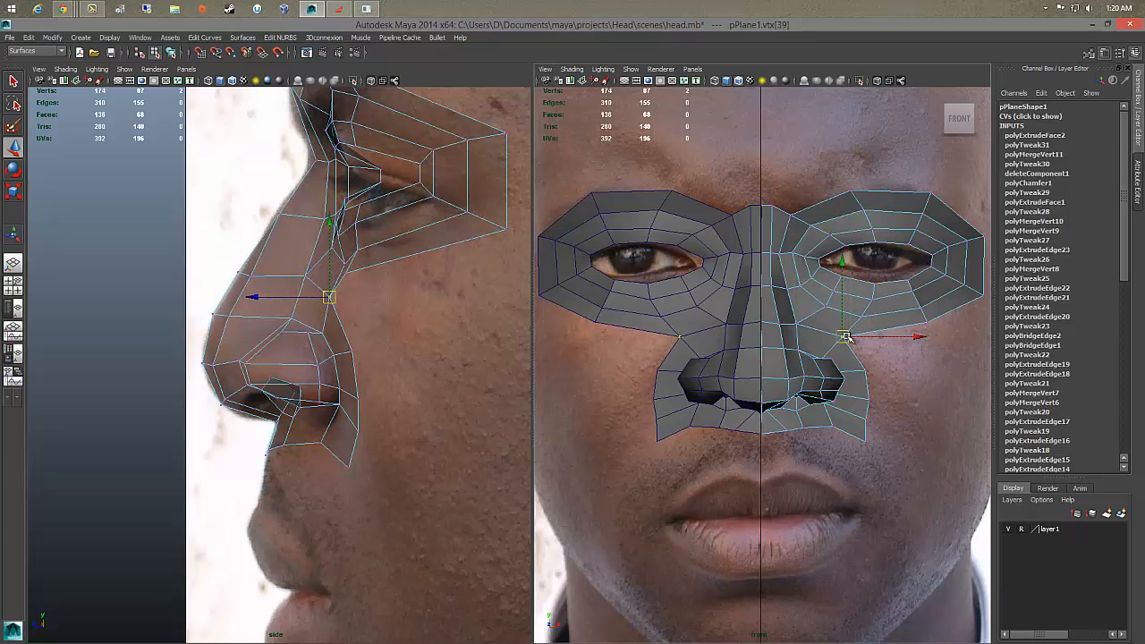
pyautogui.click(926, 321)
pyautogui.moveTo(927, 322)
pyautogui.mouseDown()
pyautogui.moveTo(918, 333)
pyautogui.moveTo(920, 315)
pyautogui.mouseUp()
pyautogui.click(919, 309)
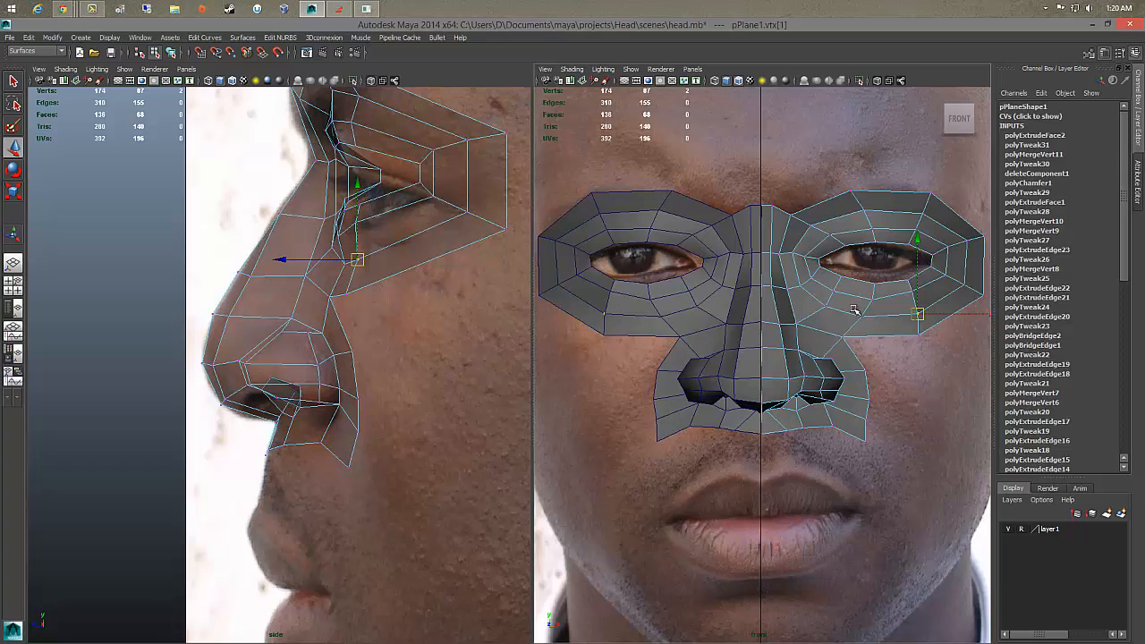
# Step: Reposition the vertex below the inner eye corner and the two vertices along the side of the nose ridge
pyautogui.click(816, 307)
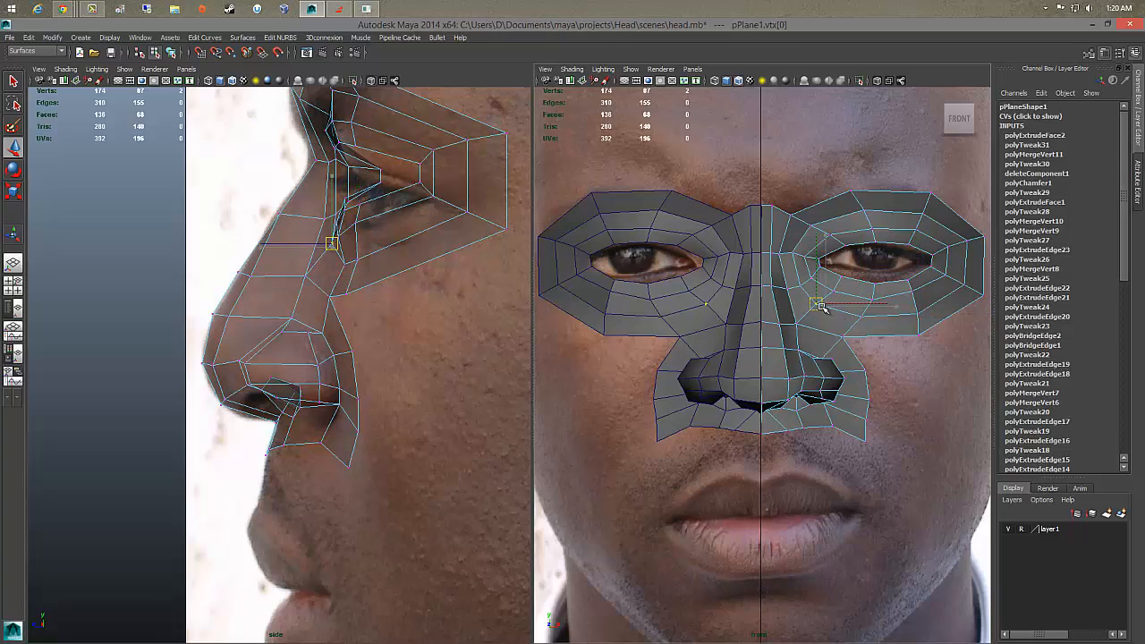
pyautogui.click(832, 289)
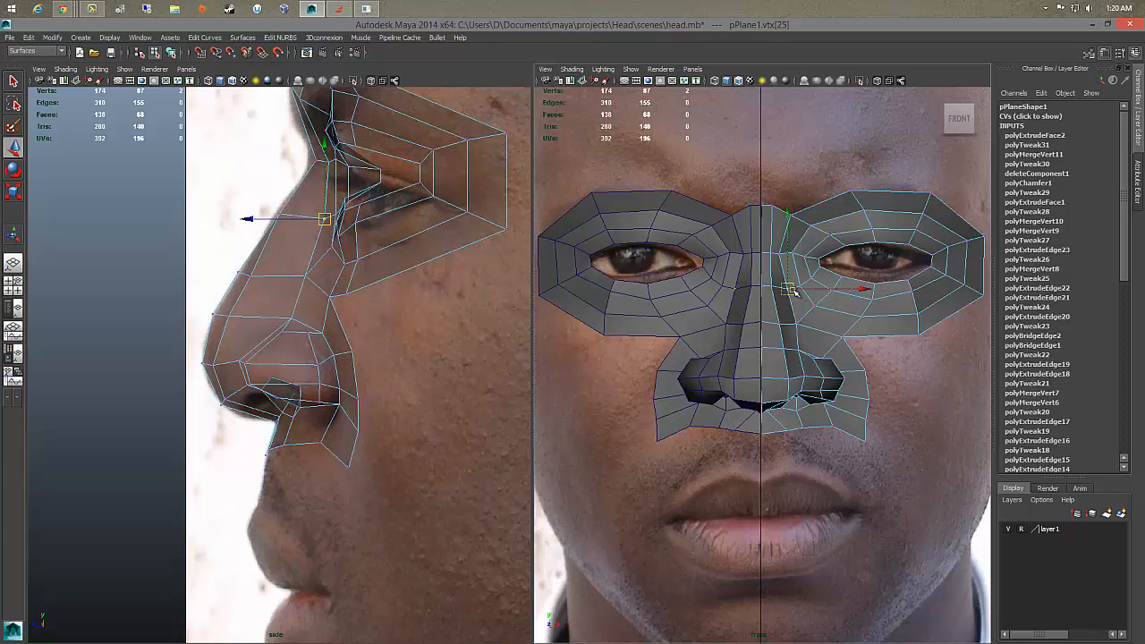
pyautogui.click(796, 323)
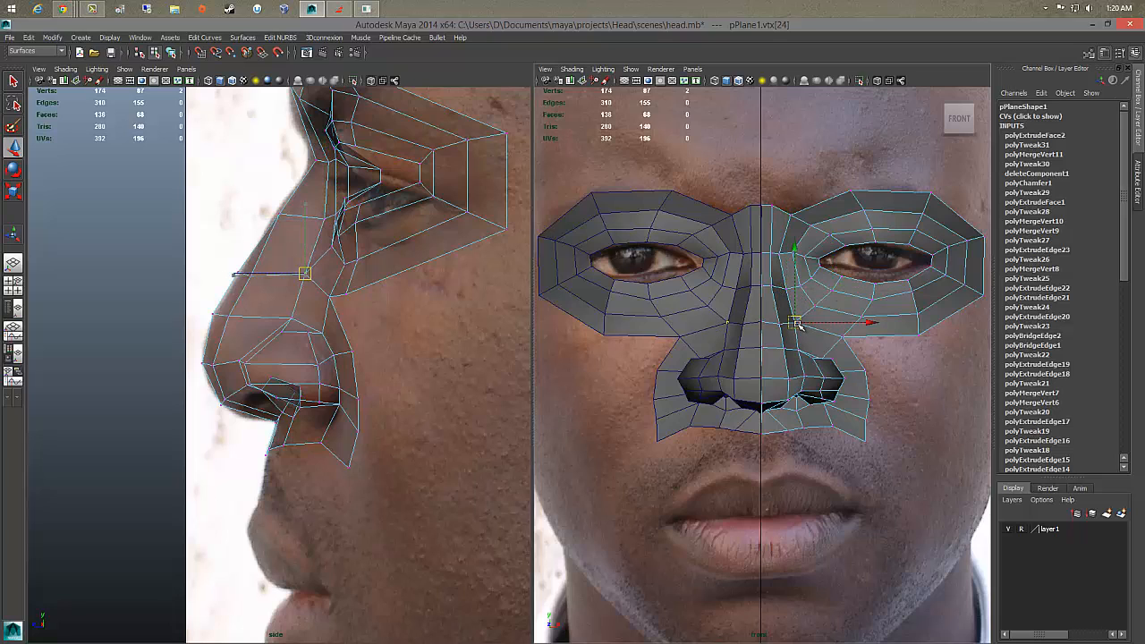
# Step: Adjust the heights of the two lower nose-ridge vertices on the face's centre line
pyautogui.click(760, 321)
pyautogui.moveTo(762, 252); pyautogui.dragTo(762, 278)
pyautogui.click(759, 346)
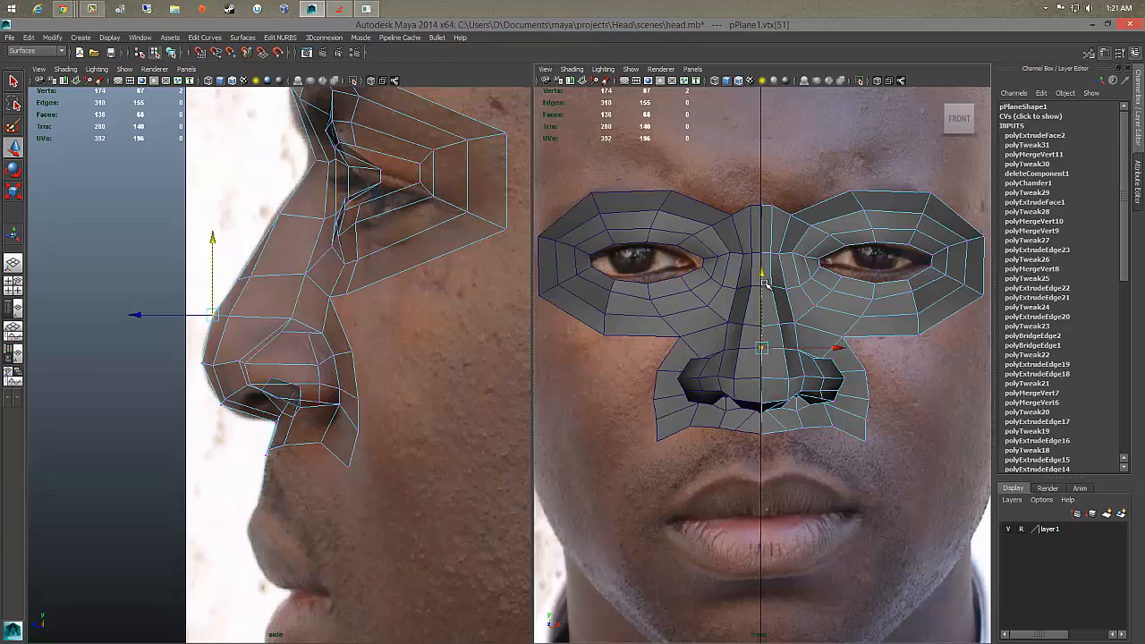
# Step: Reposition the vertex at the base of the nasal septum near the centre line
pyautogui.scroll(6, 729, 402)
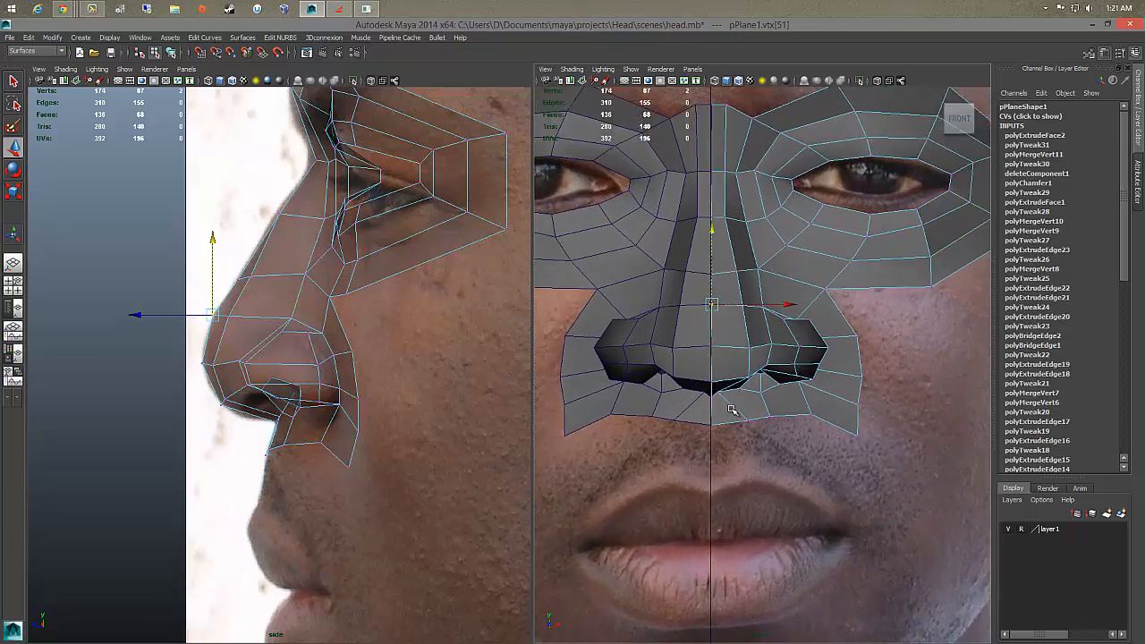
pyautogui.click(702, 387)
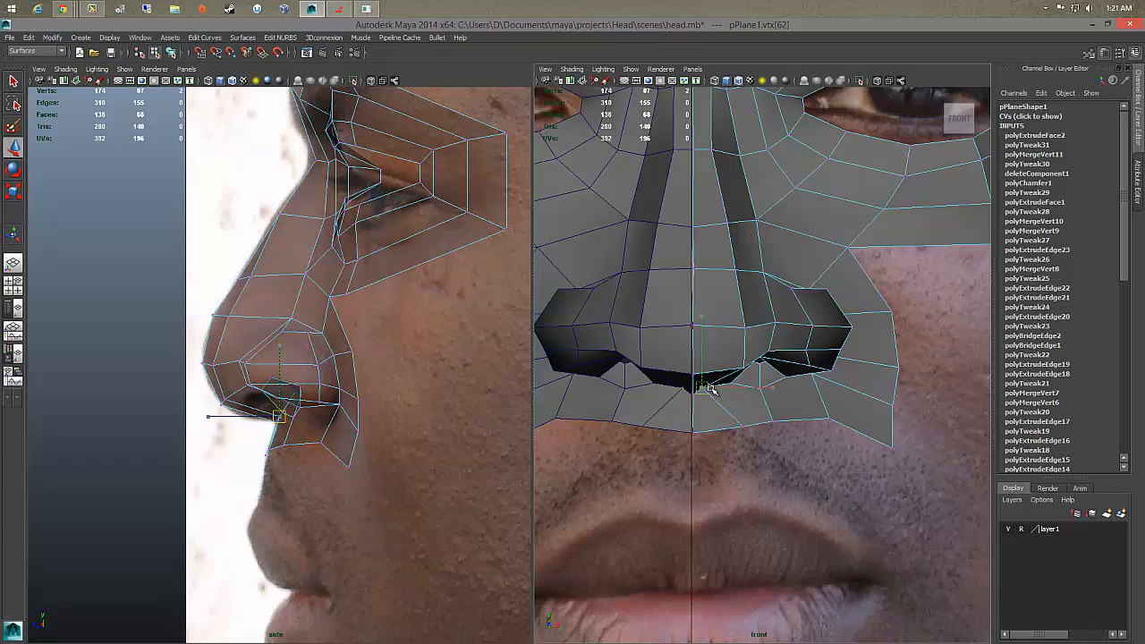